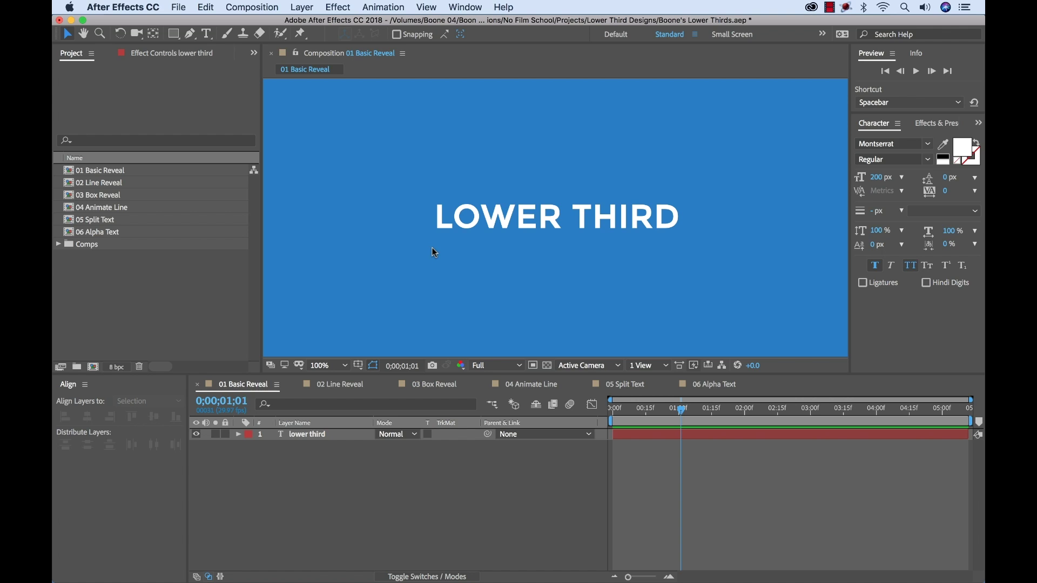
- Zoom the viewer to 50% and draw a black rectangle across the frame's bottom below LOWER THIRD
click(328, 465)
key(comma)
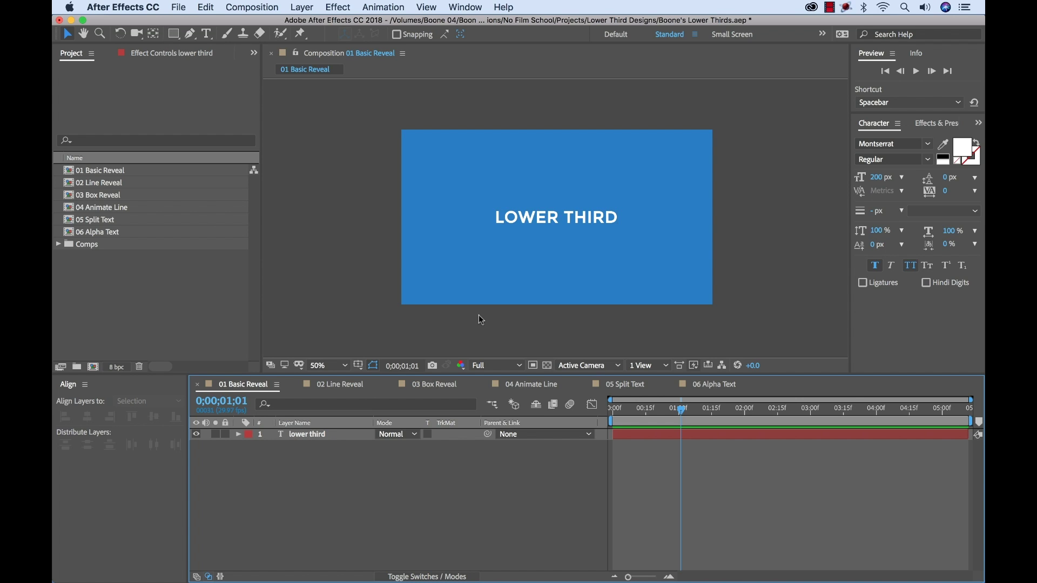
click(174, 35)
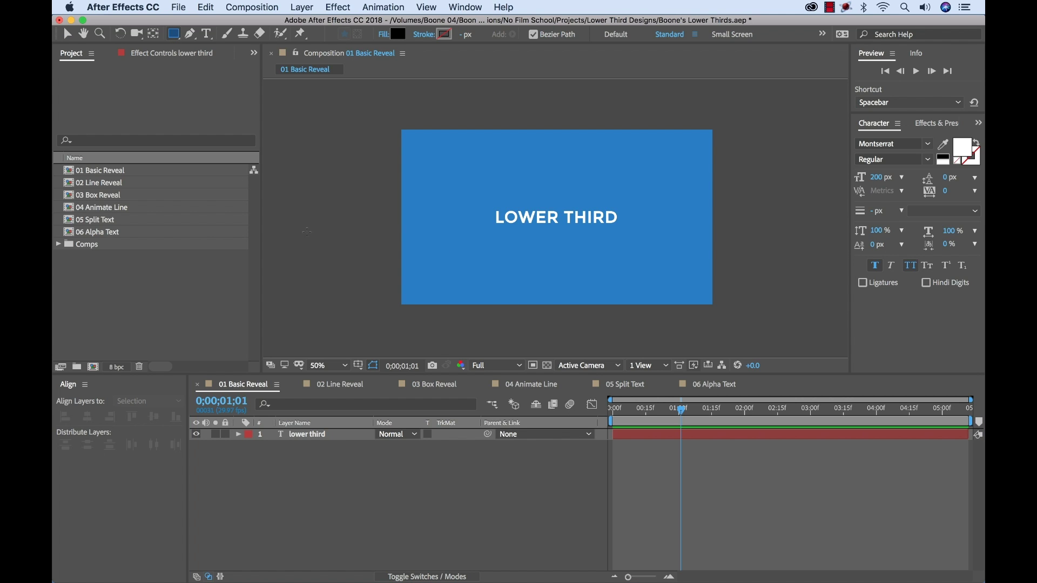
click(397, 309)
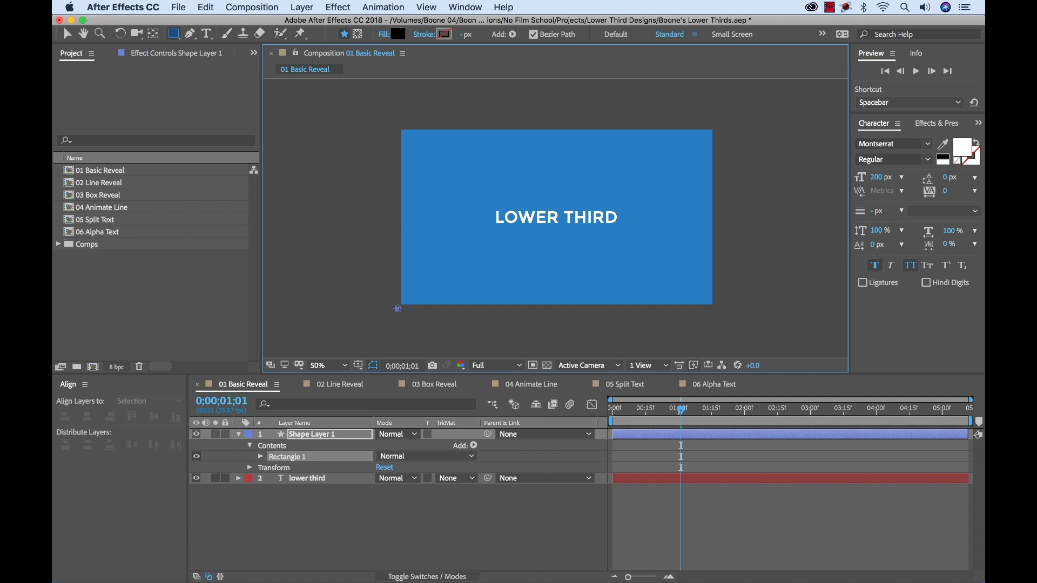
drag(398, 309, 718, 224)
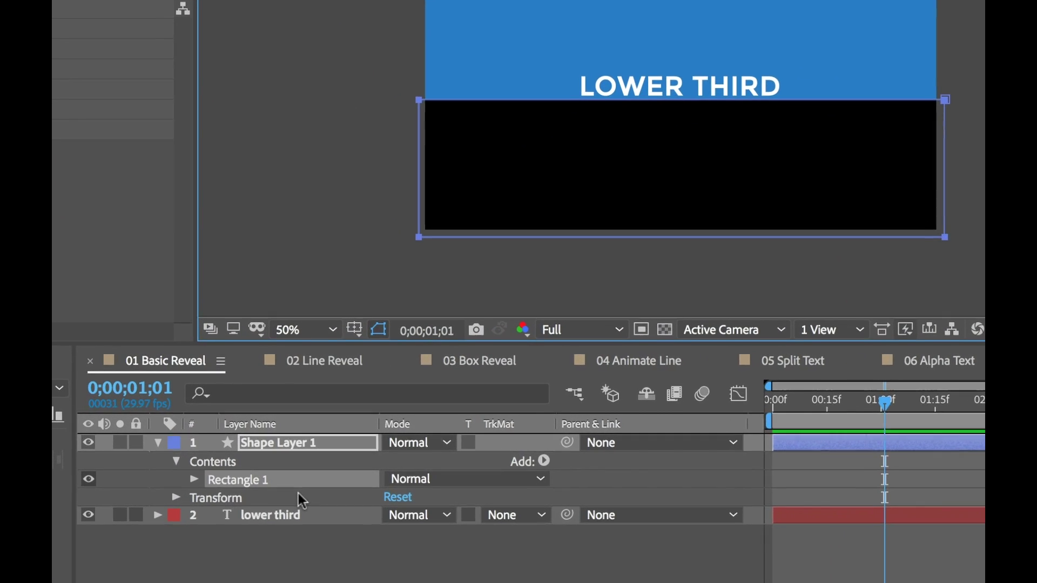
- Rename Shape Layer 1 to 'Text Matte'
click(273, 442)
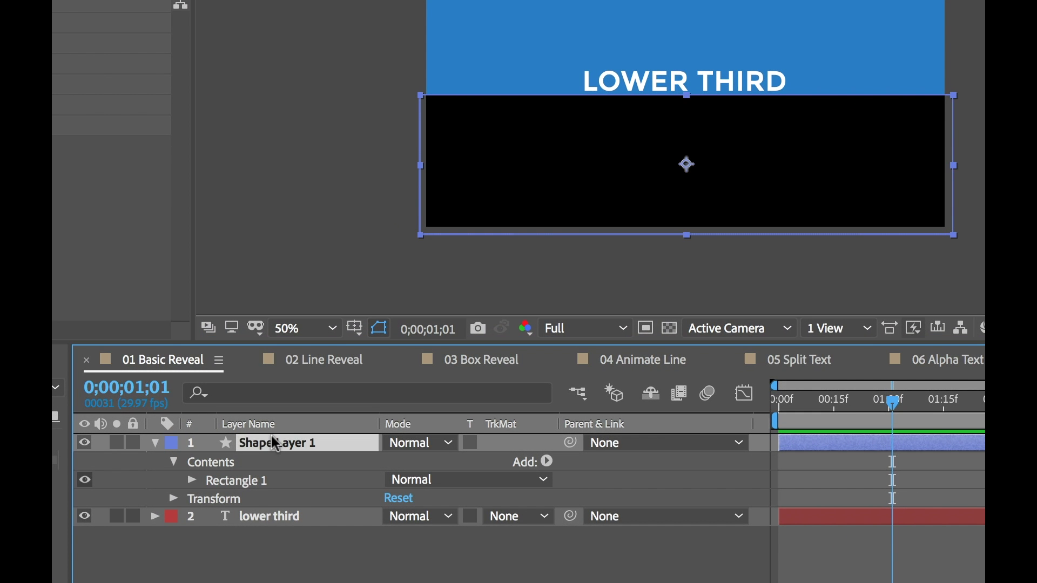
key(Return)
text(T)
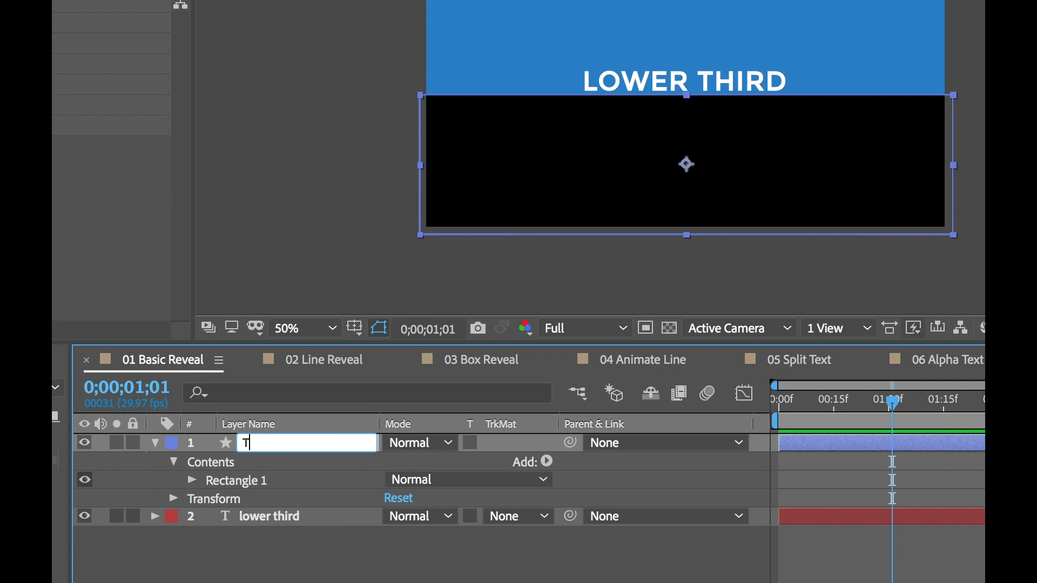
text(ext Matte)
key(Return)
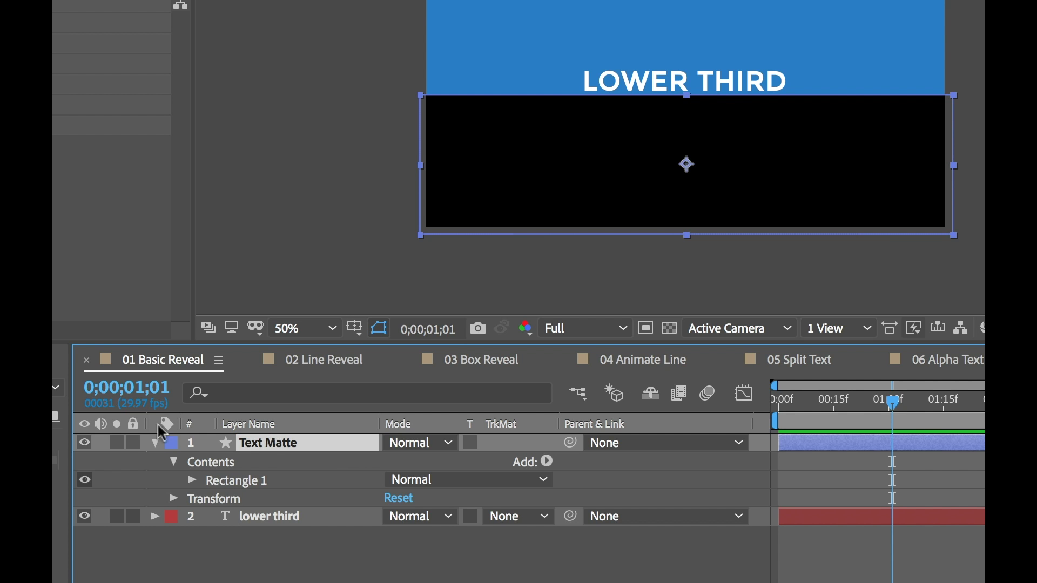
click(155, 442)
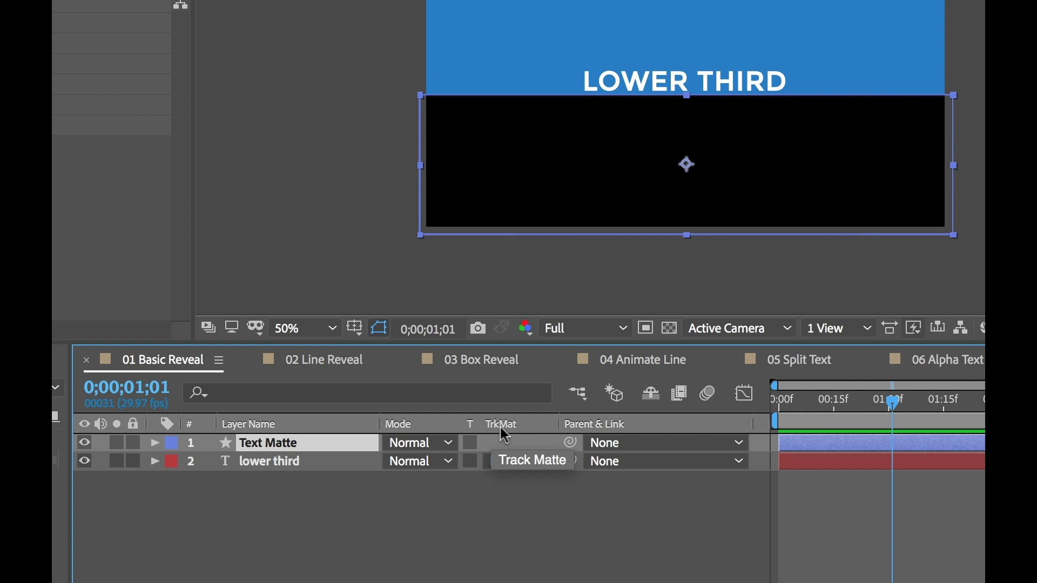
- Set the lower third layer's track matte to Alpha Inverted Matte
click(282, 464)
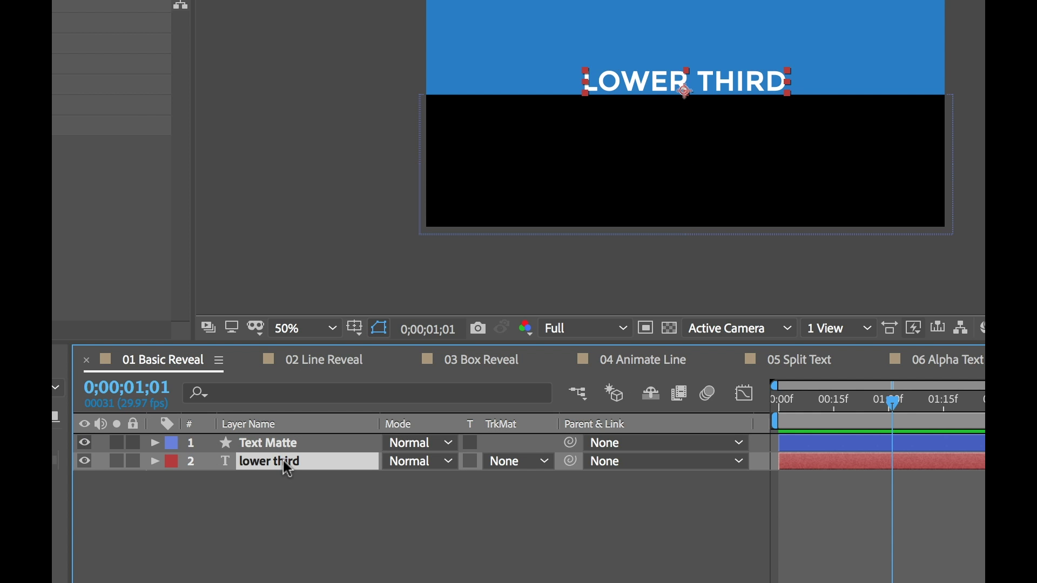
click(529, 465)
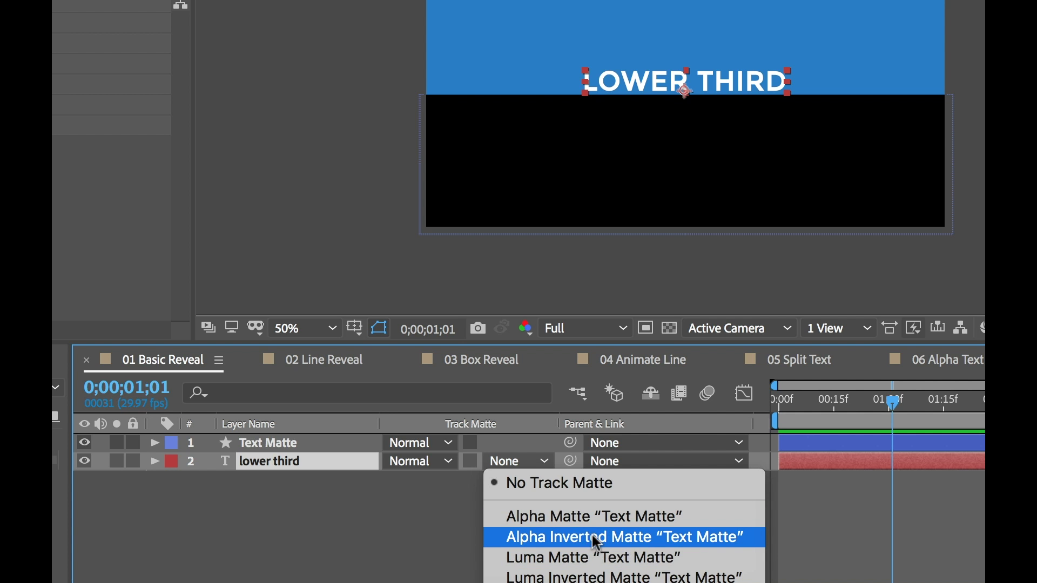
click(684, 544)
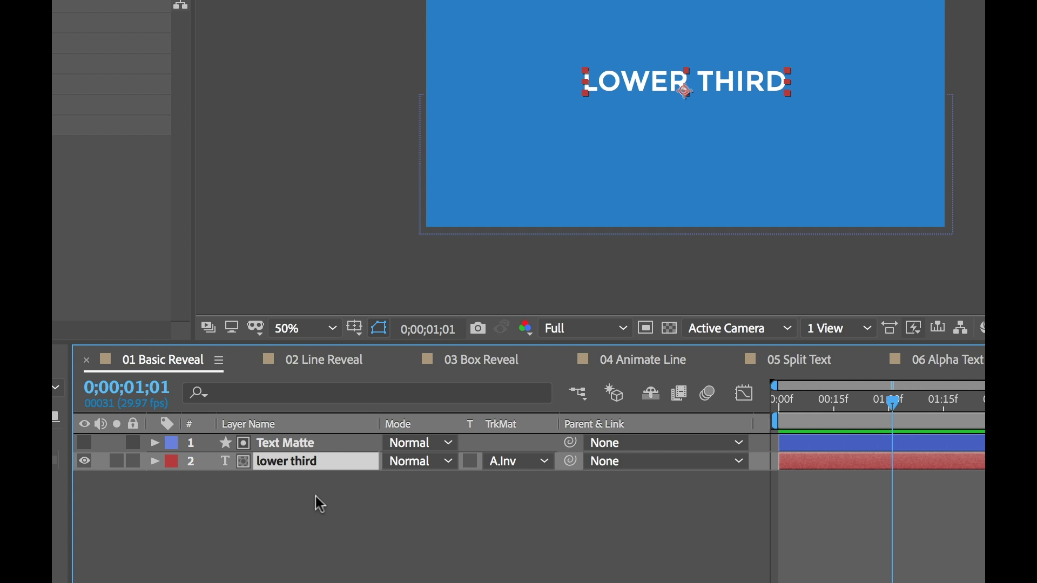
- Test sliding the text under the matte, then restore both layers to their original positions
key(p)
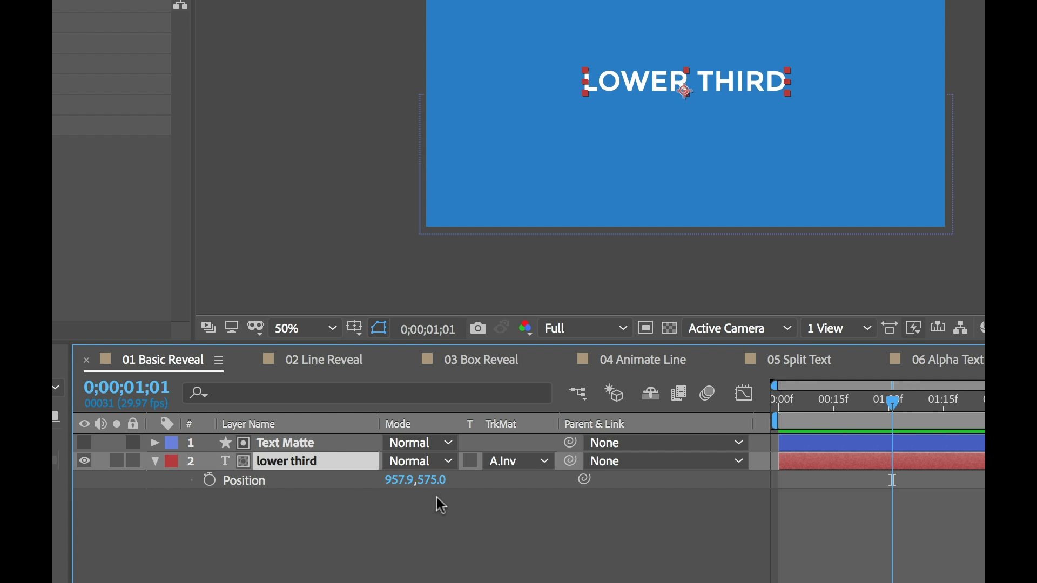
drag(432, 480, 520, 479)
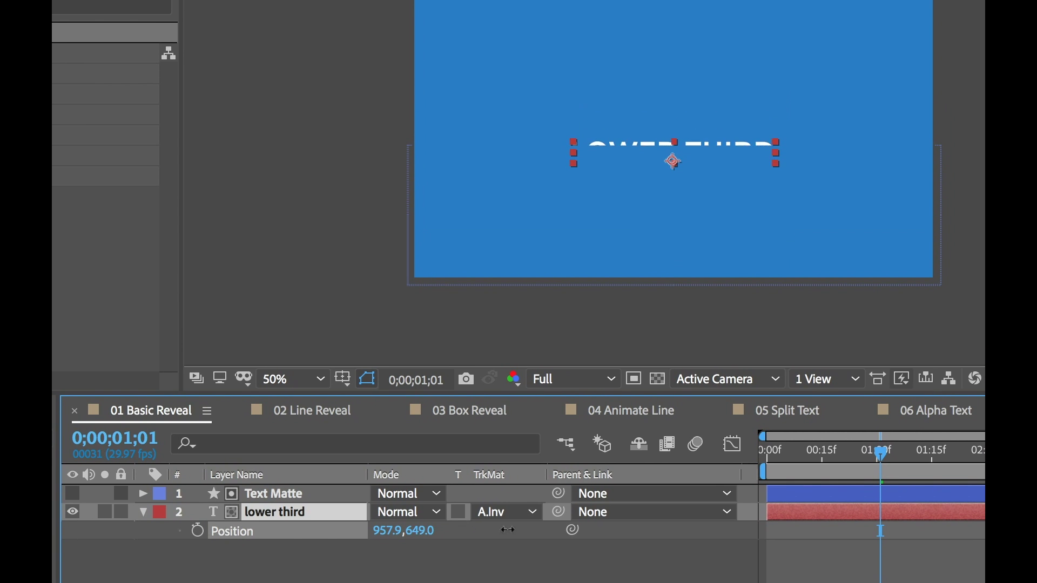
drag(507, 530, 475, 510)
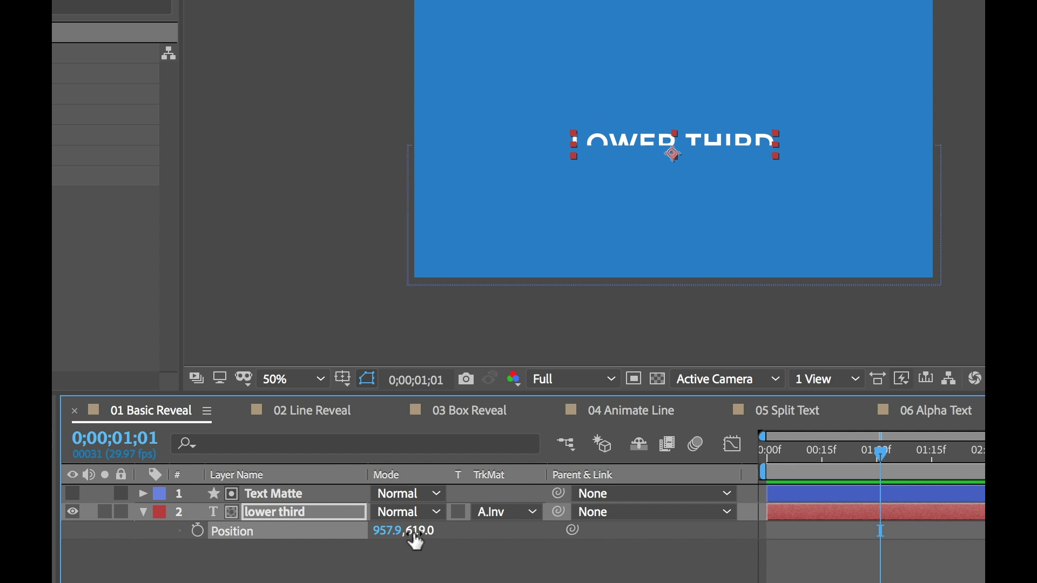
drag(385, 534, 371, 530)
click(284, 497)
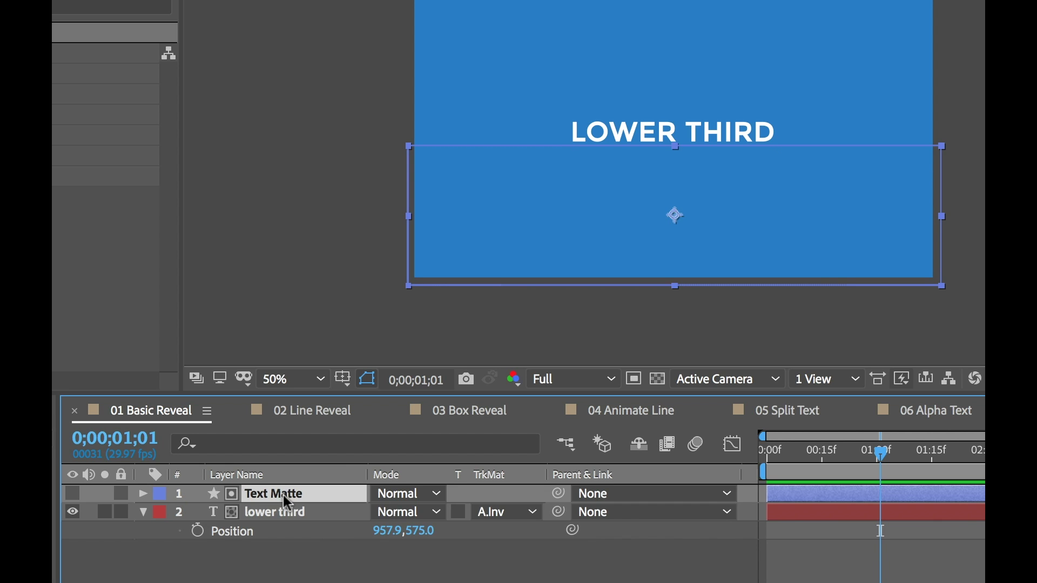
key(p)
drag(423, 513, 358, 508)
key(ctrl+z)
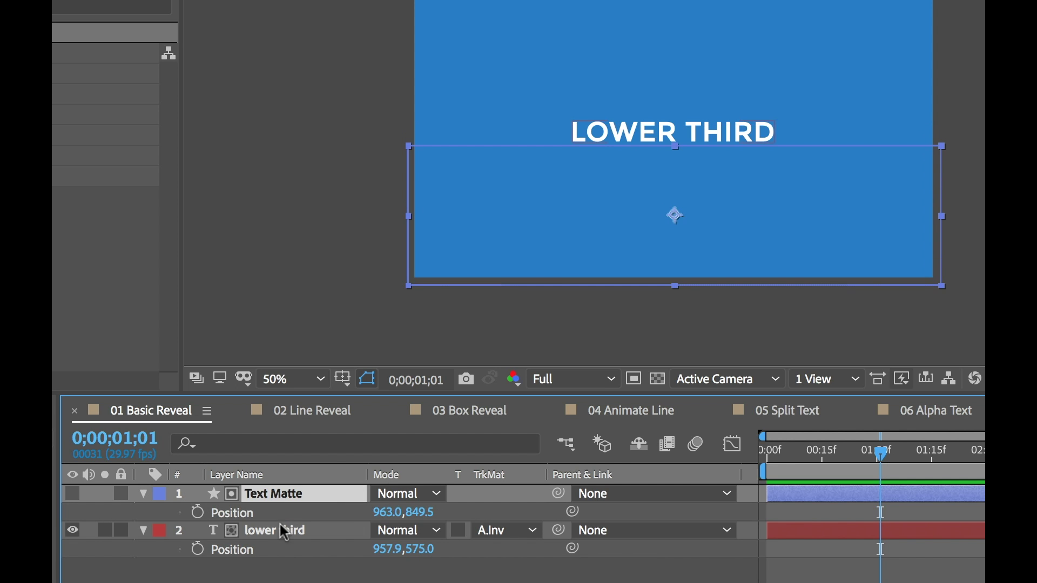
- Keyframe the text's Position at 1;00 (Y 575) and lower it to Y 693 at frame 0
key(space)
click(877, 455)
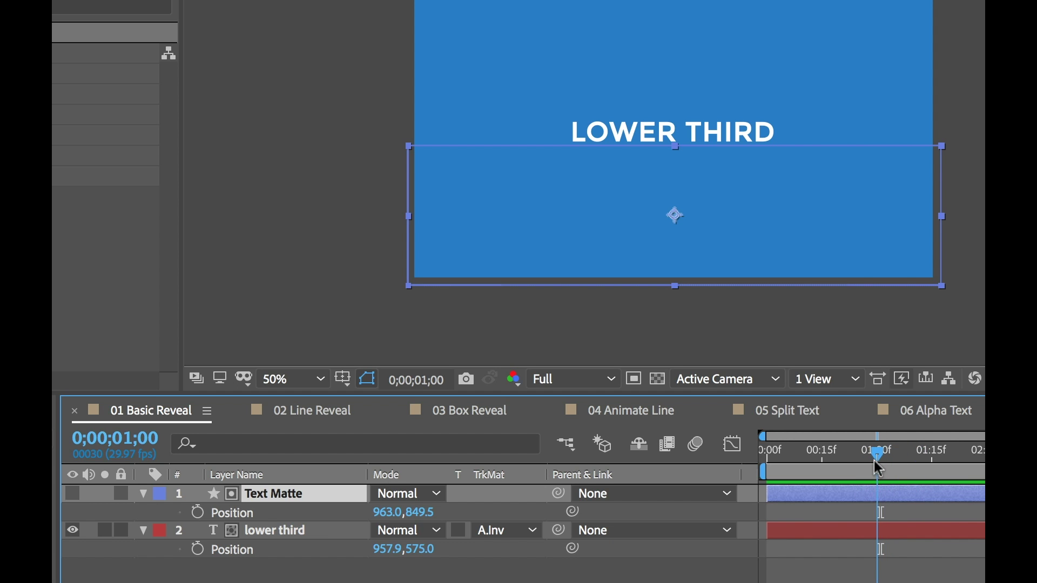
click(197, 549)
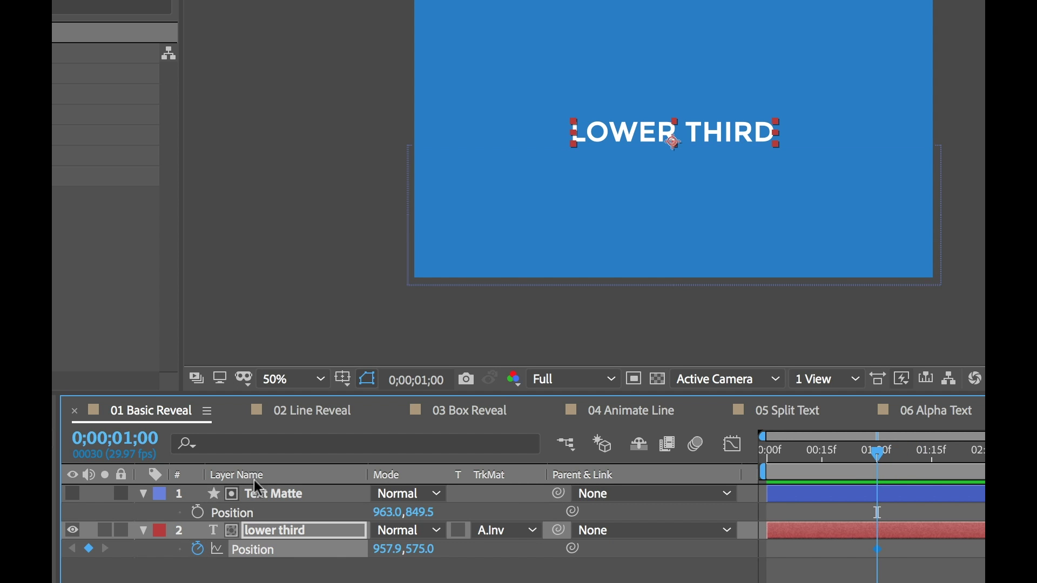
click(143, 493)
drag(871, 460, 723, 463)
drag(420, 532, 500, 531)
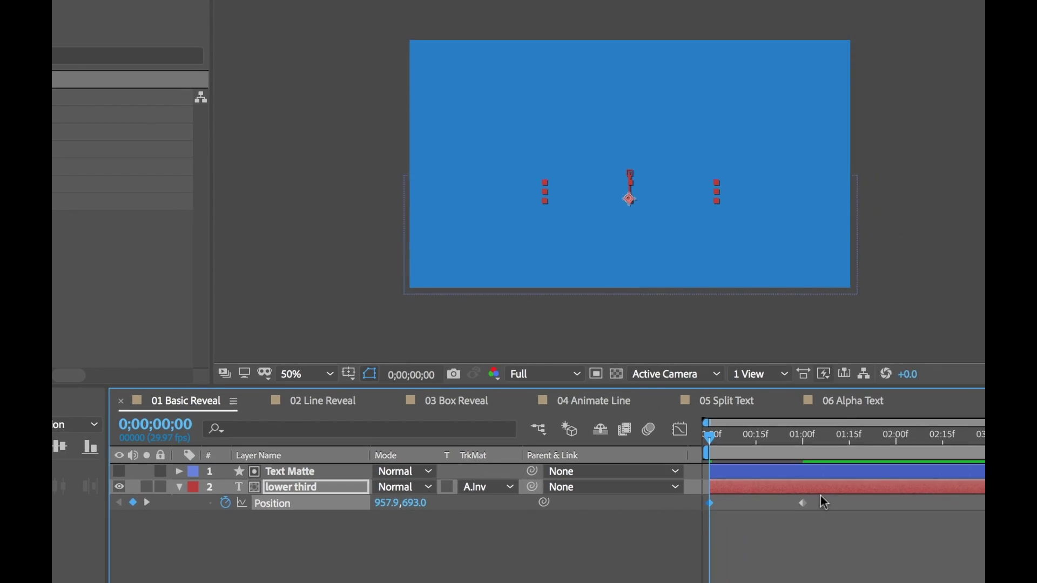
- Apply Easy Ease to the position keyframes and adjust the speed curve: fast start, slow settle
right_click(767, 531)
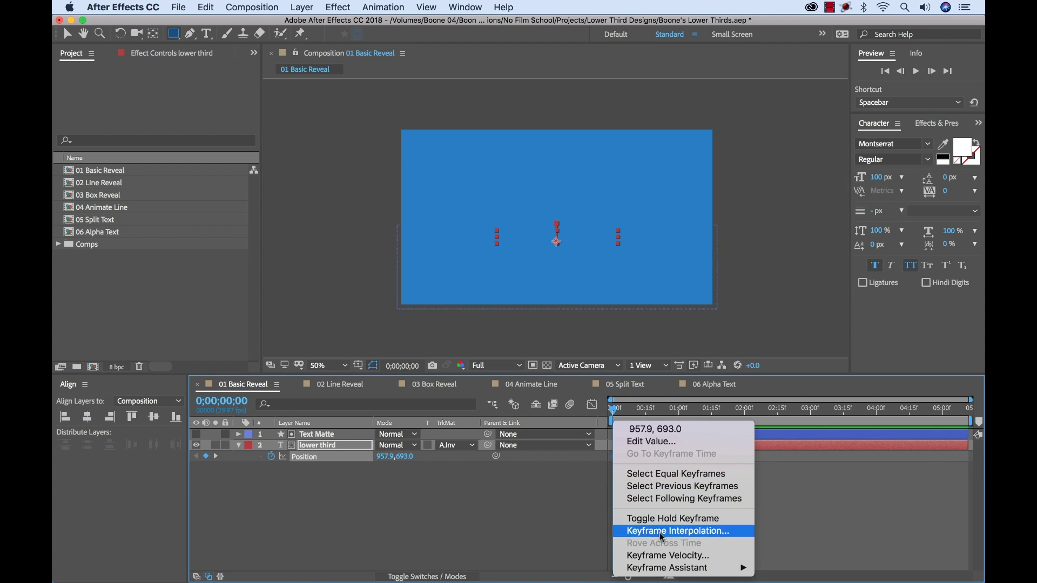
mouse_move(669, 568)
click(789, 495)
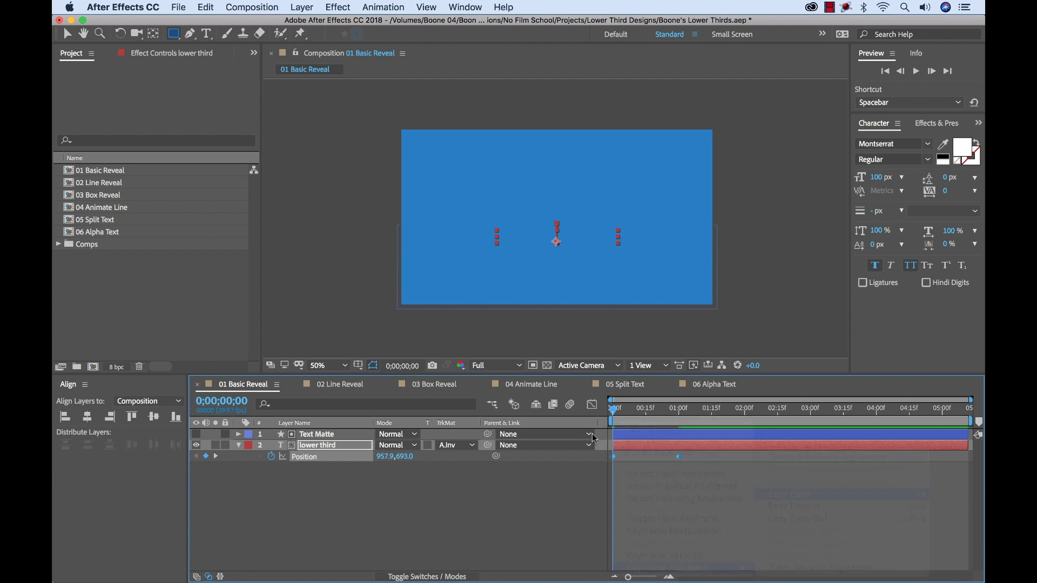
click(592, 404)
click(584, 519)
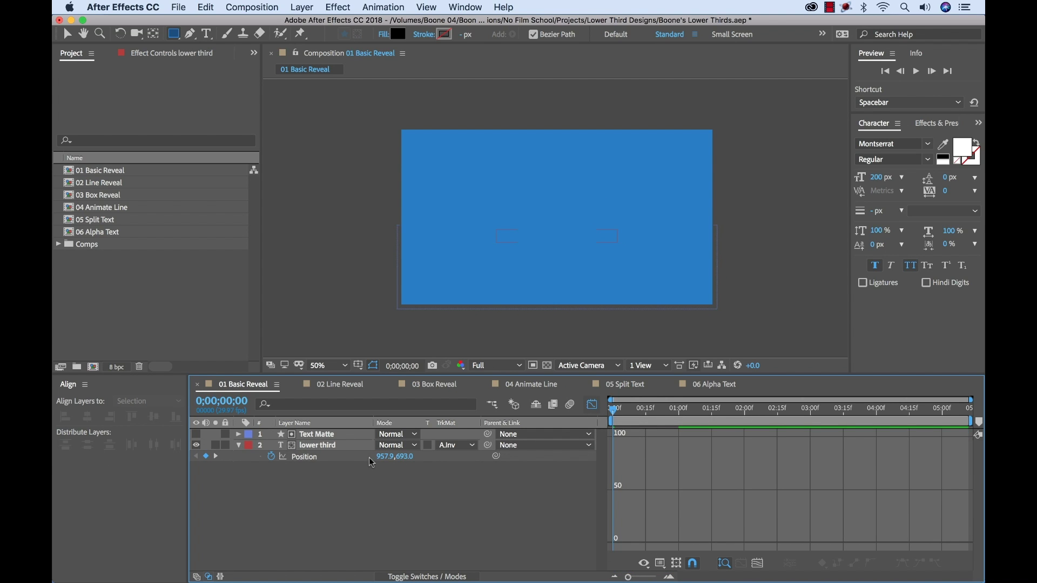
click(305, 456)
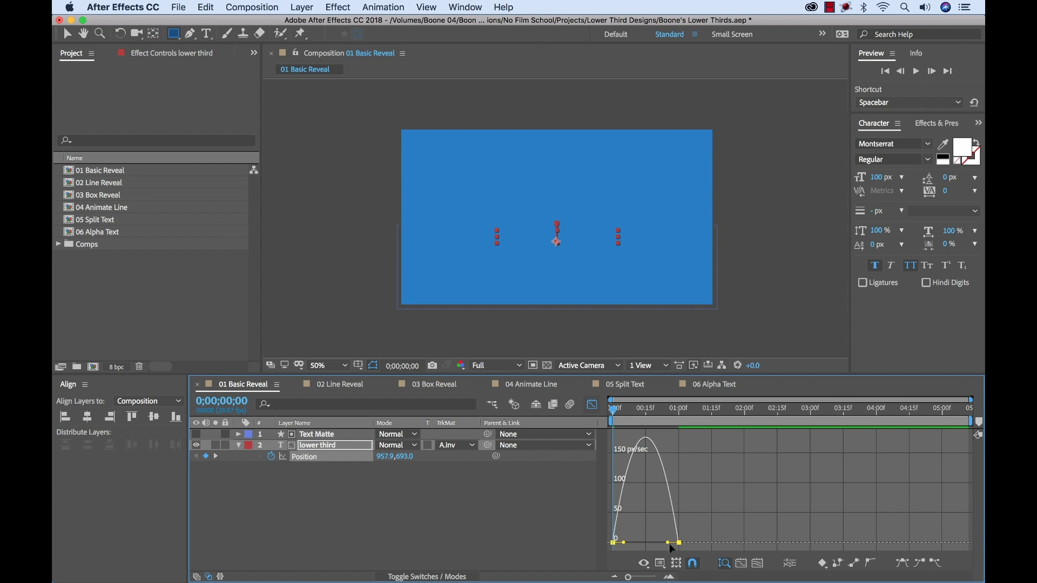
drag(668, 542, 646, 542)
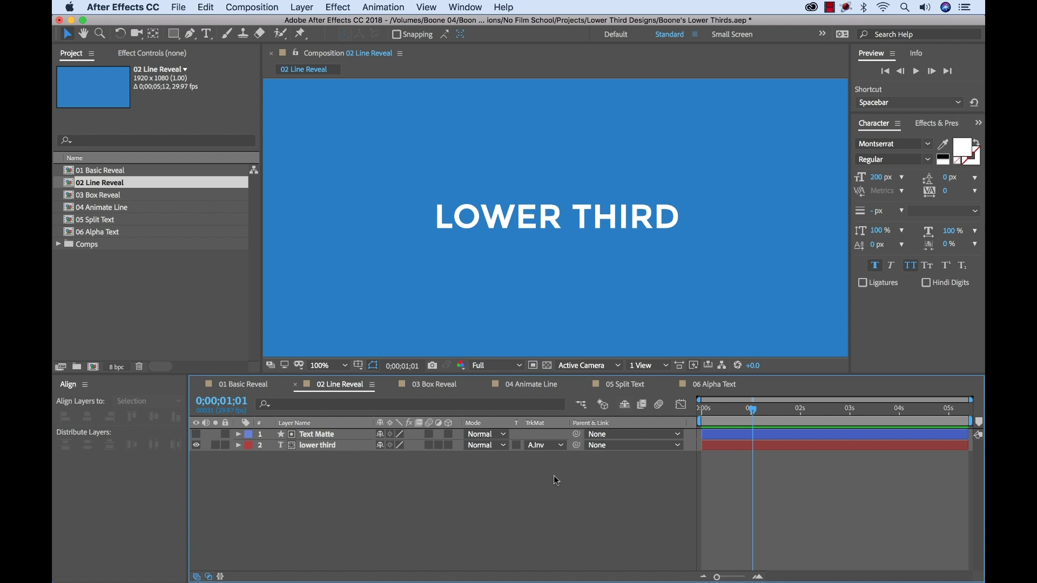
- Draw a thin vertical rectangle right of LOWER THIRD and center it vertically
click(173, 34)
drag(698, 197, 703, 231)
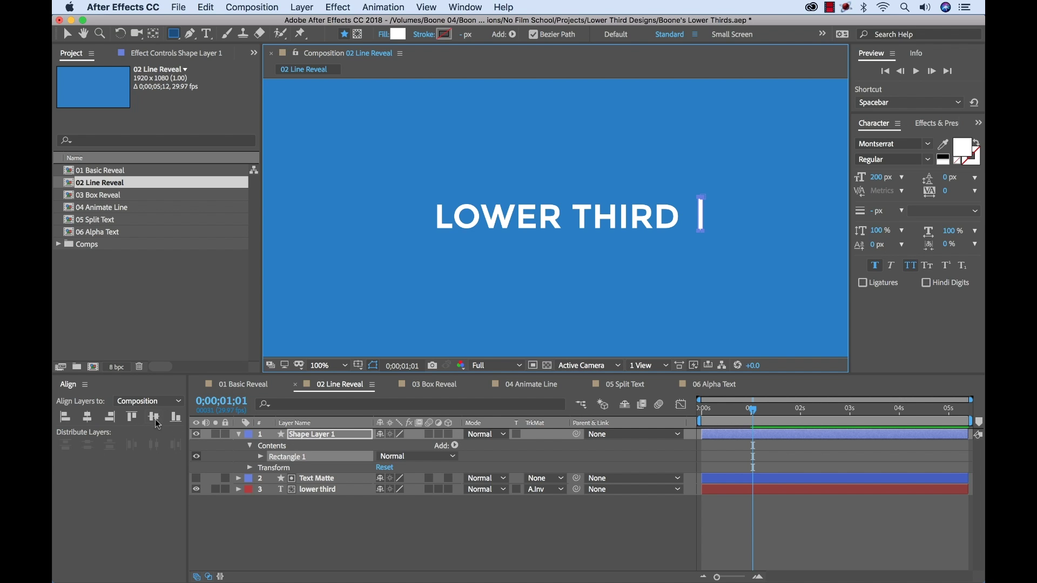
click(156, 420)
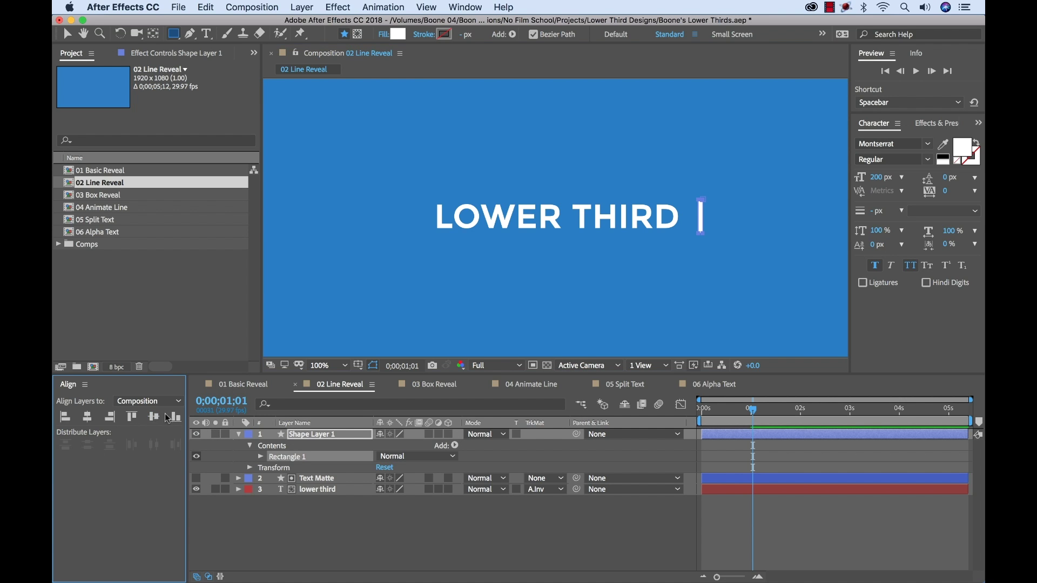
key(v)
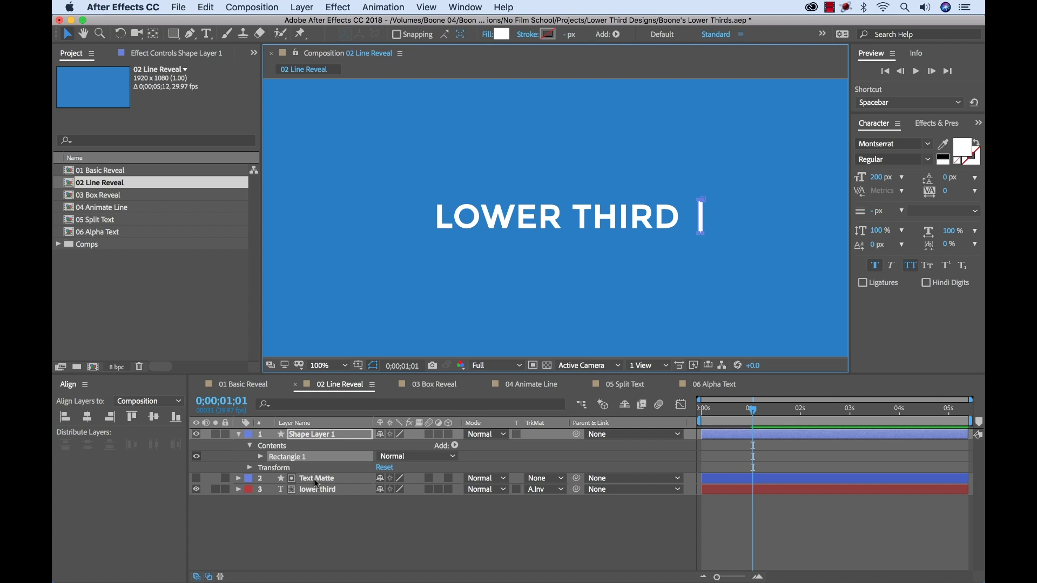
- Rename the new shape layer to 'Line'
click(317, 434)
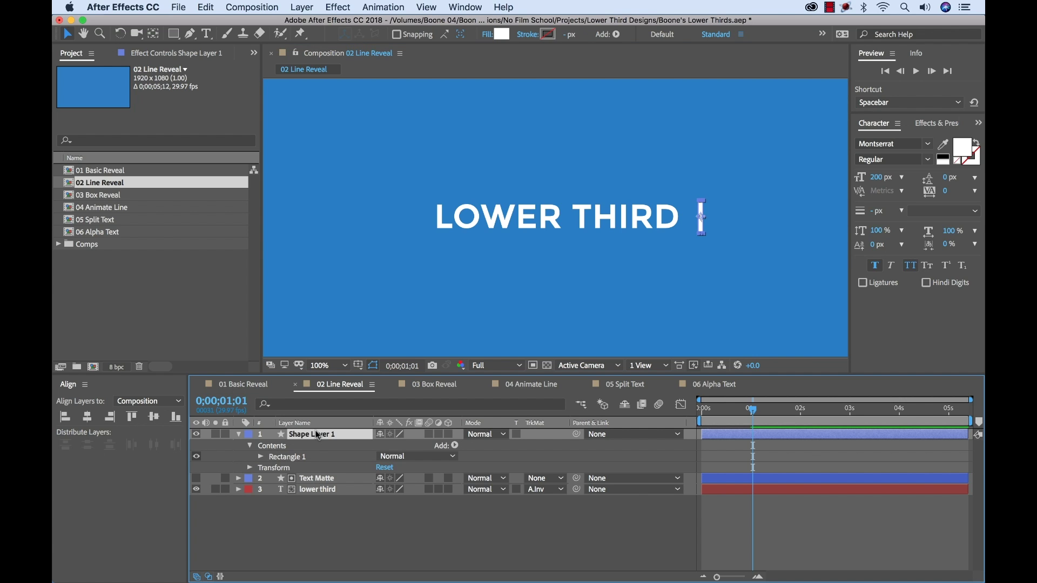
key(Return)
text(Line)
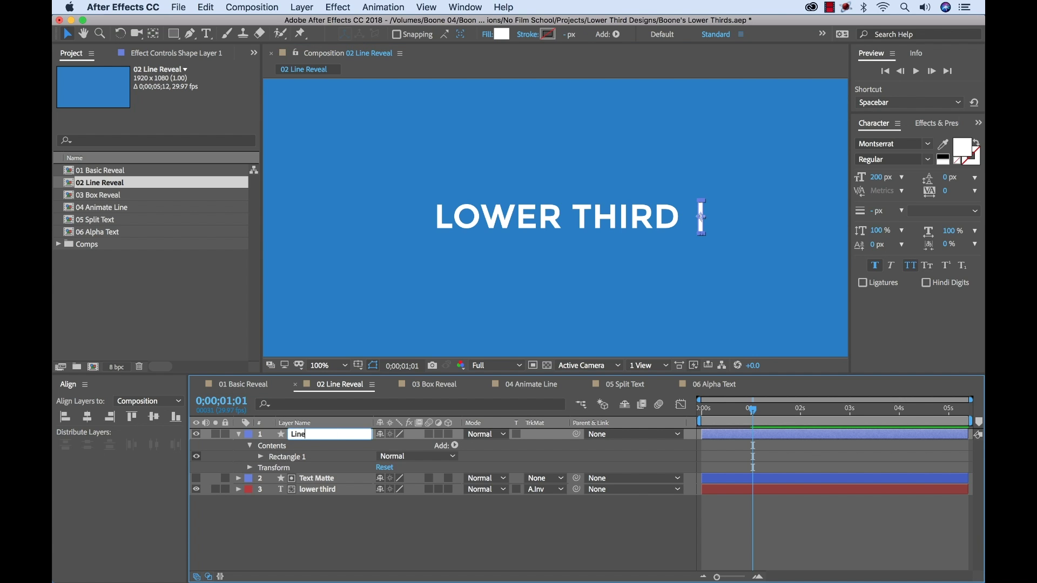
key(Return)
click(239, 434)
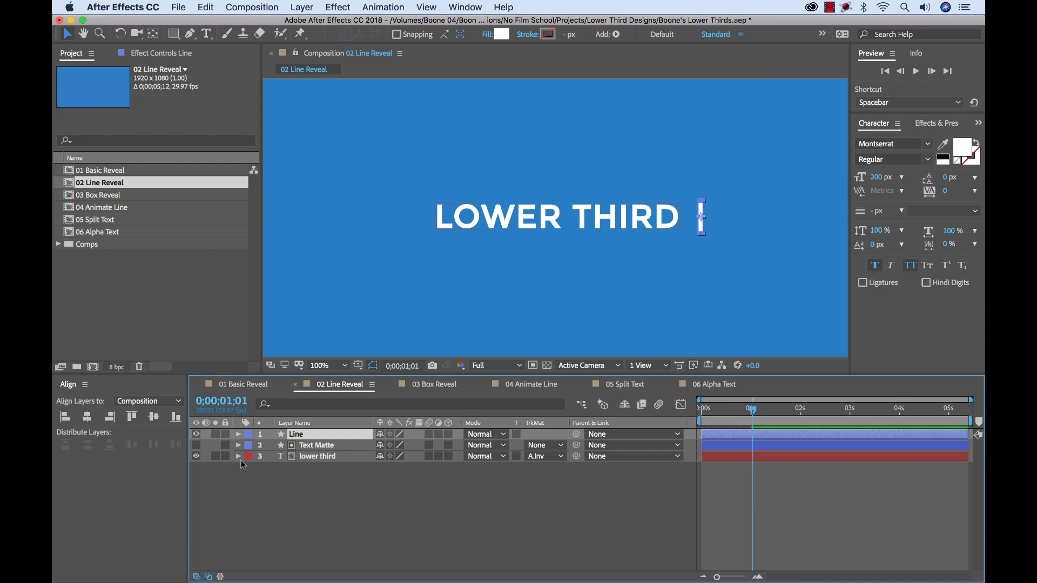
- Center Text Matte vertically and align Line with the matte's right edge
click(312, 458)
key(p)
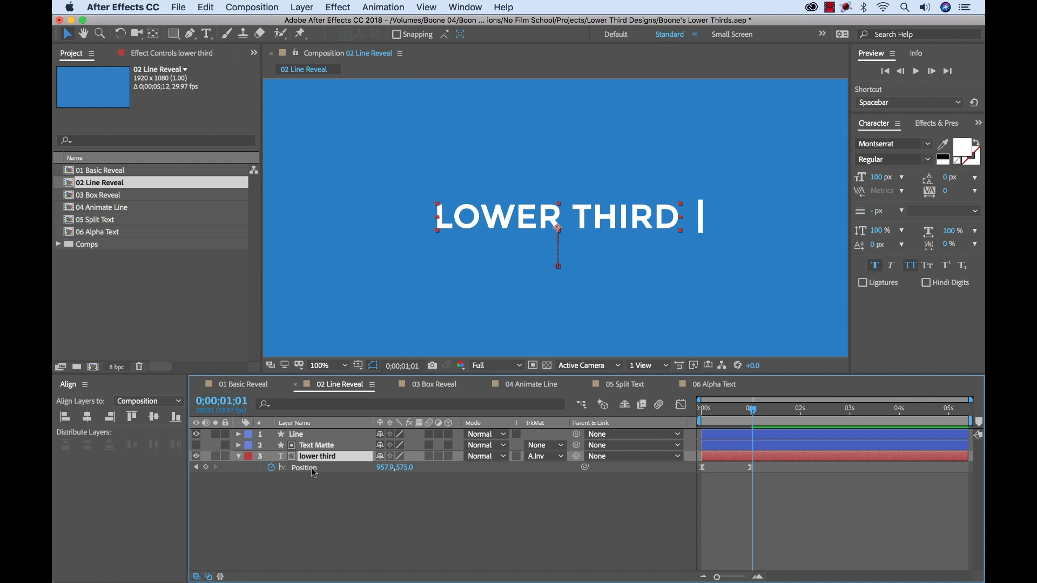
click(278, 468)
click(240, 457)
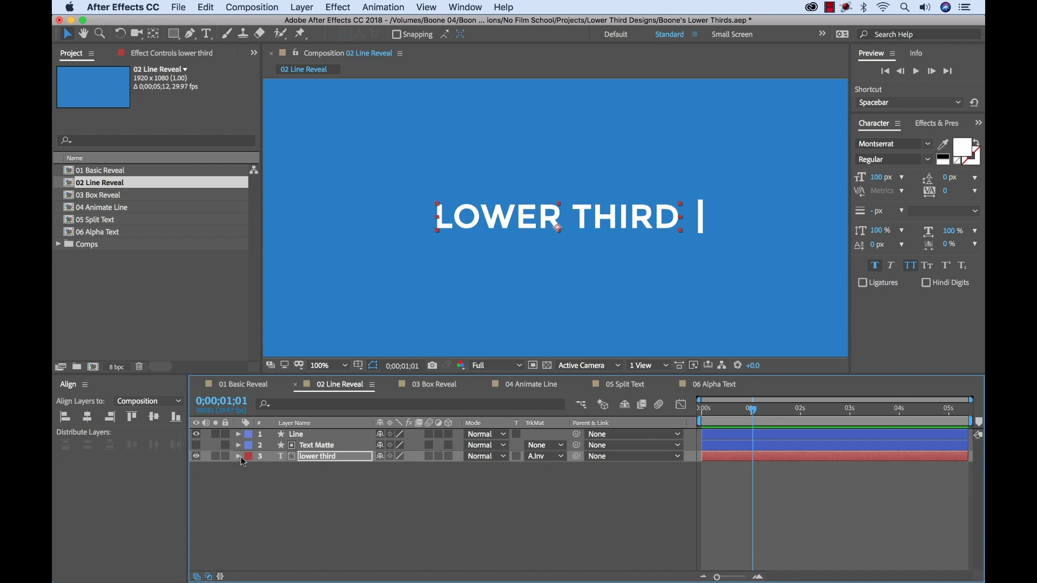
click(313, 446)
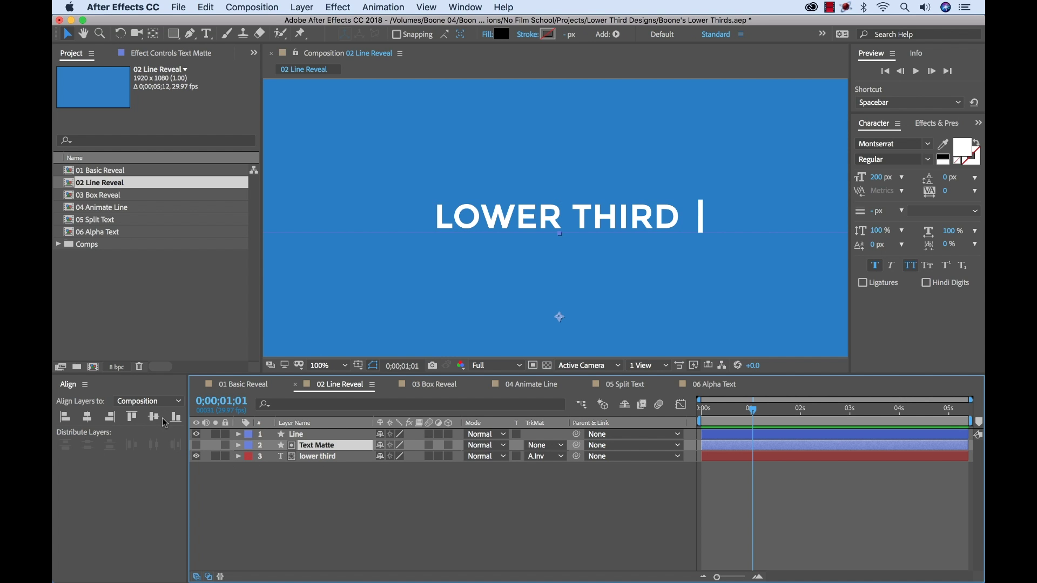
key(comma)
key(comma)
key(comma)
key(comma)
key(period)
key(period)
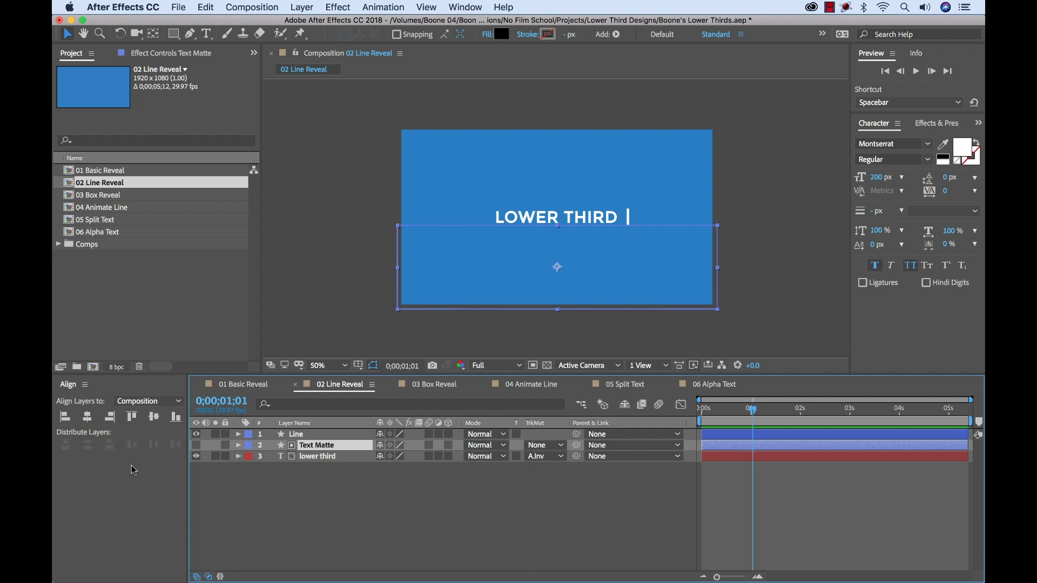
click(155, 417)
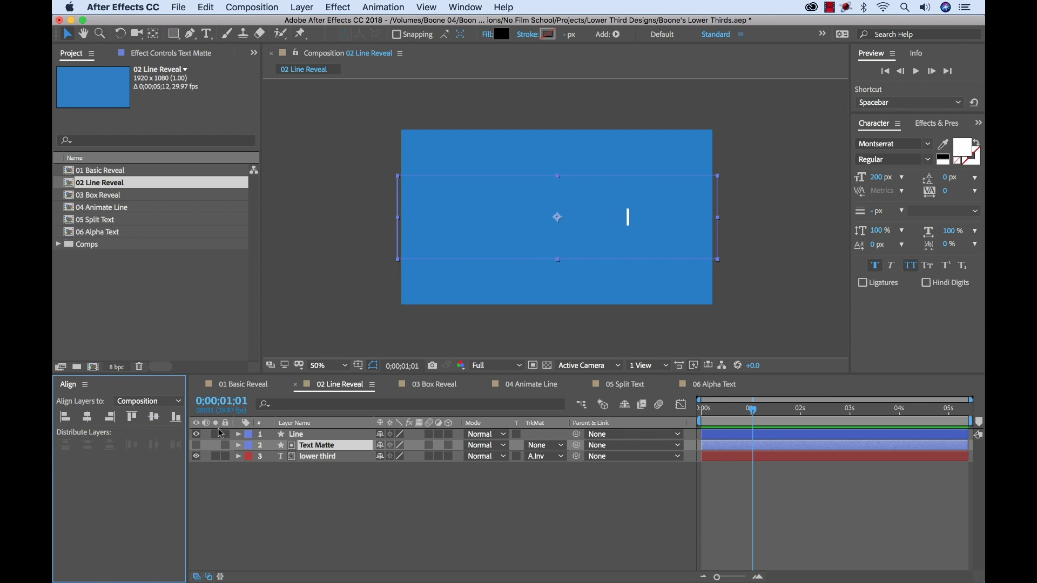
shift+click(302, 435)
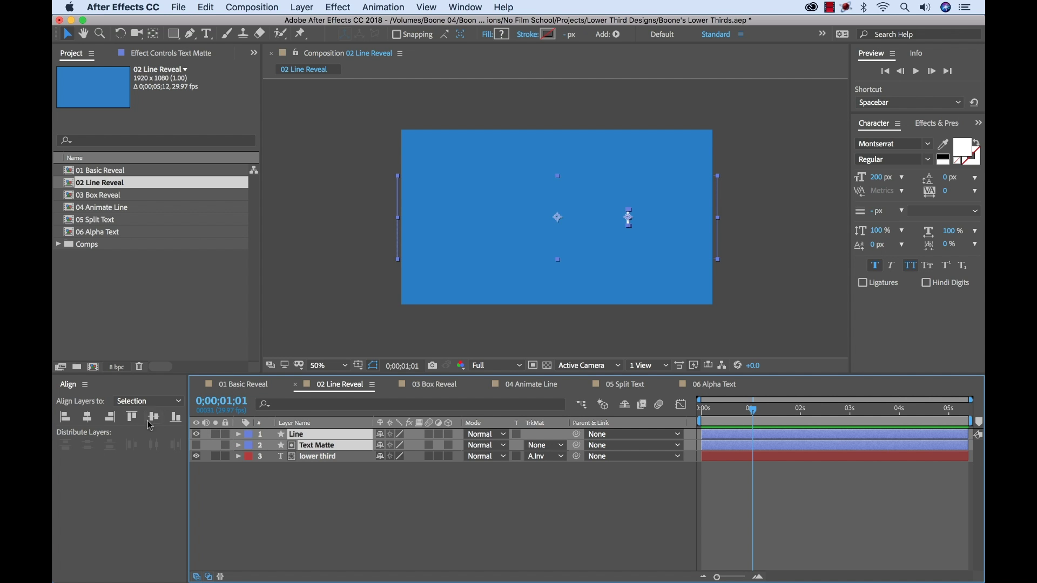
click(110, 417)
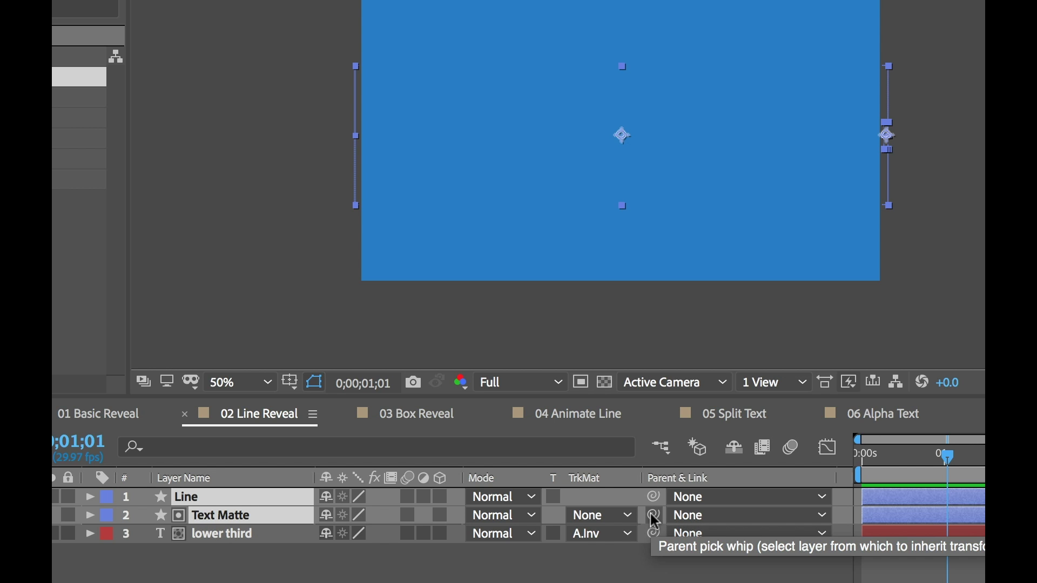
- Parent Text Matte to Line and slide Line's Position X left to 1371.7
click(371, 575)
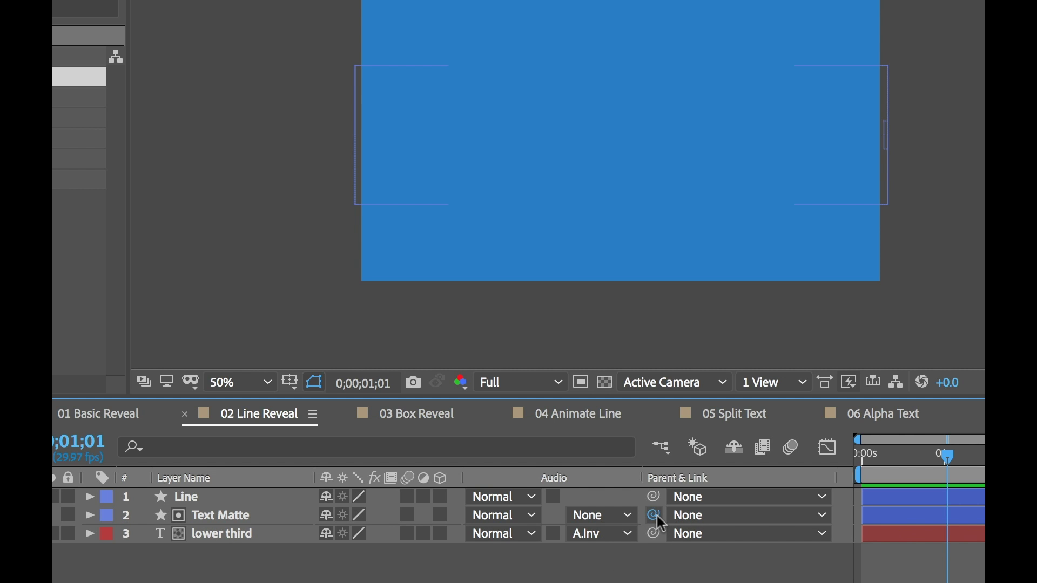
drag(660, 520, 188, 502)
click(188, 503)
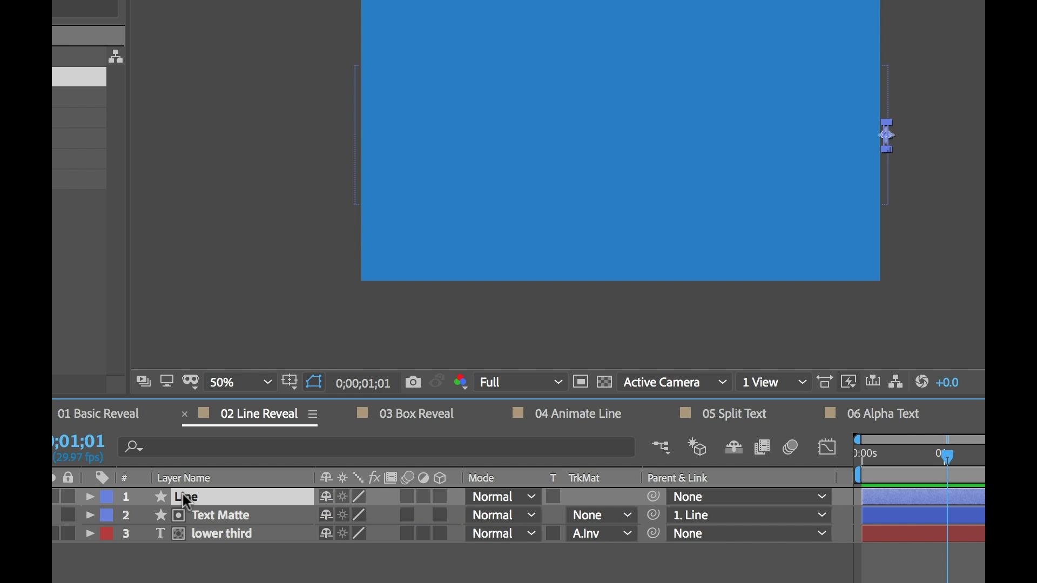
key(p)
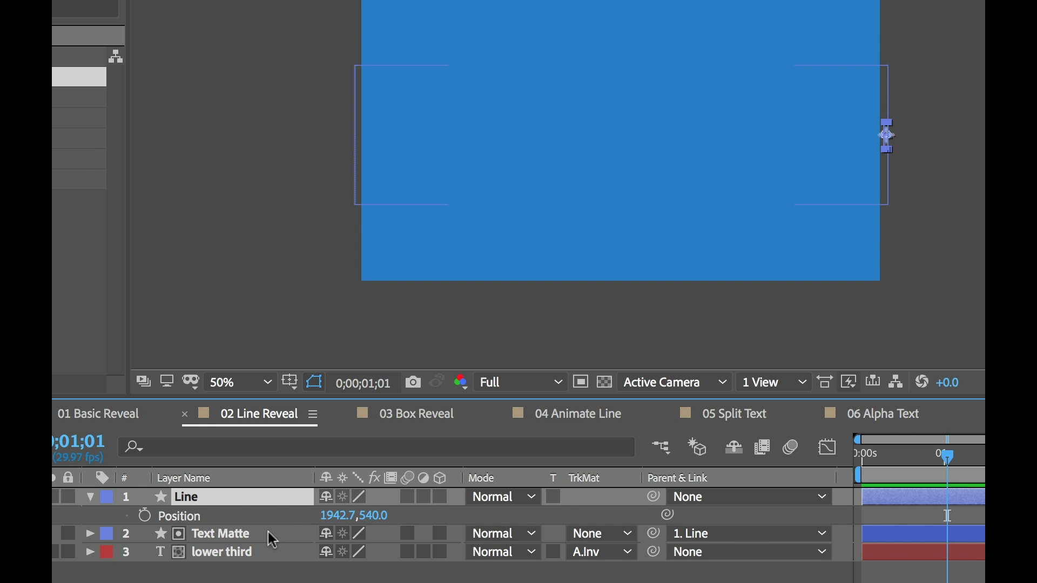
drag(340, 516, 111, 516)
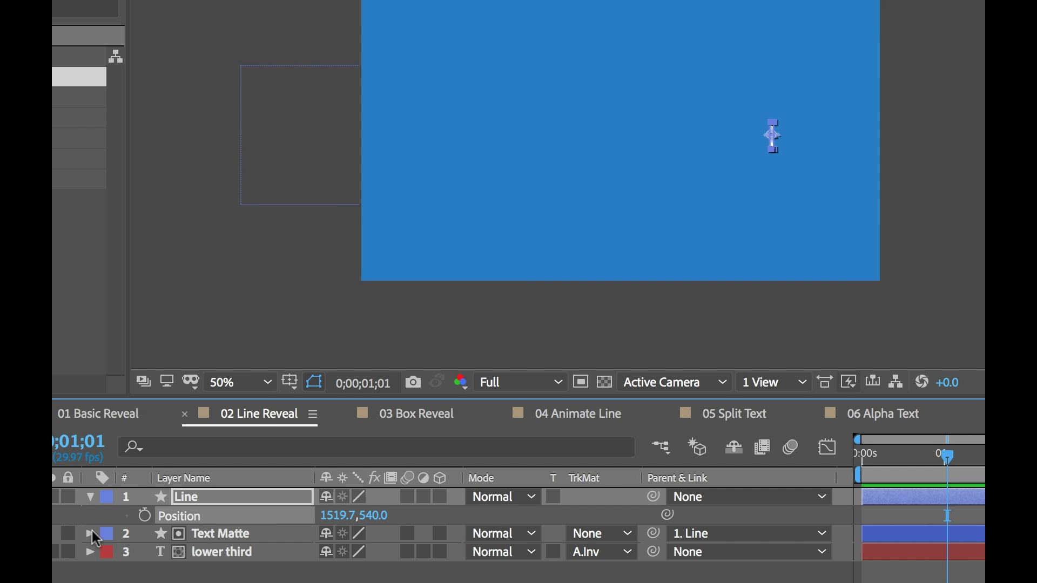
drag(339, 518, 171, 516)
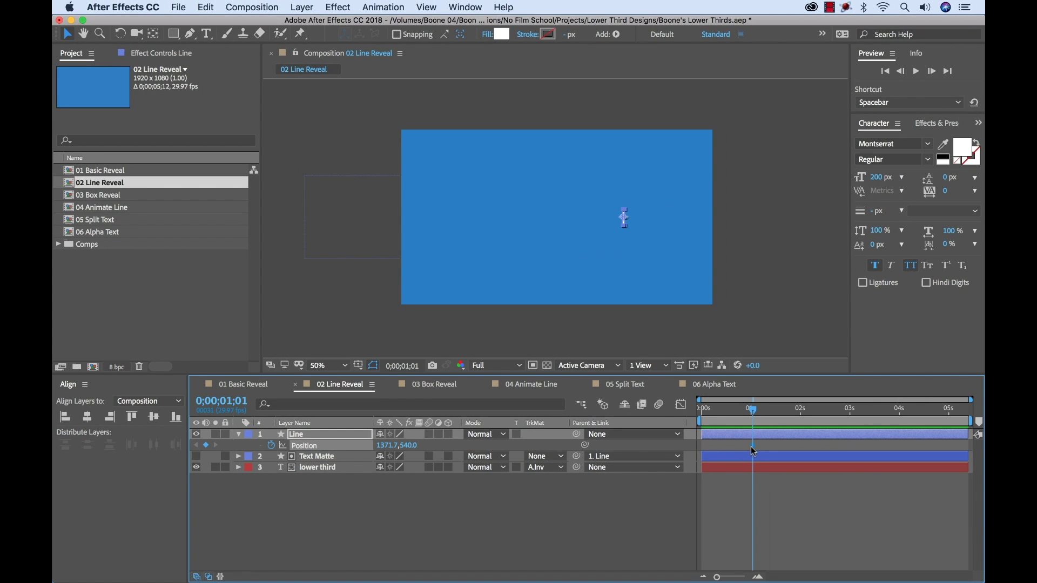
- Move Line's Position keyframe to 0s and set Position X to 542.7 at 1;01
drag(753, 446, 702, 447)
click(388, 446)
text(907.7)
key(Return)
key(shift+Left)
key(shift+Left)
key(shift+Left)
key(Left)
key(Left)
key(Left)
key(Left)
key(Left)
key(Left)
drag(379, 456, 206, 447)
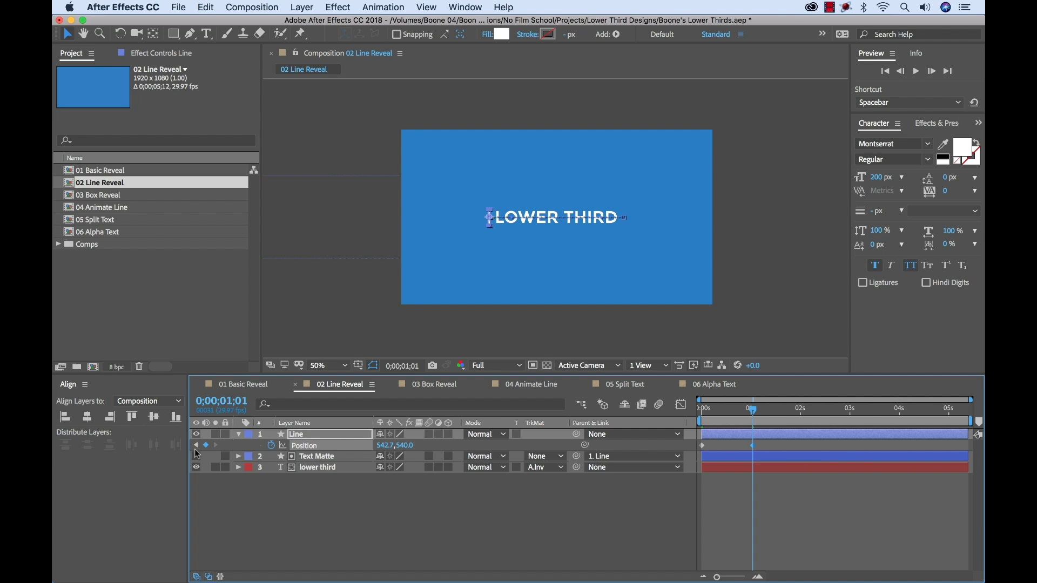
- Apply Easy Ease to the line's position keyframes and view the speed curve
click(702, 445)
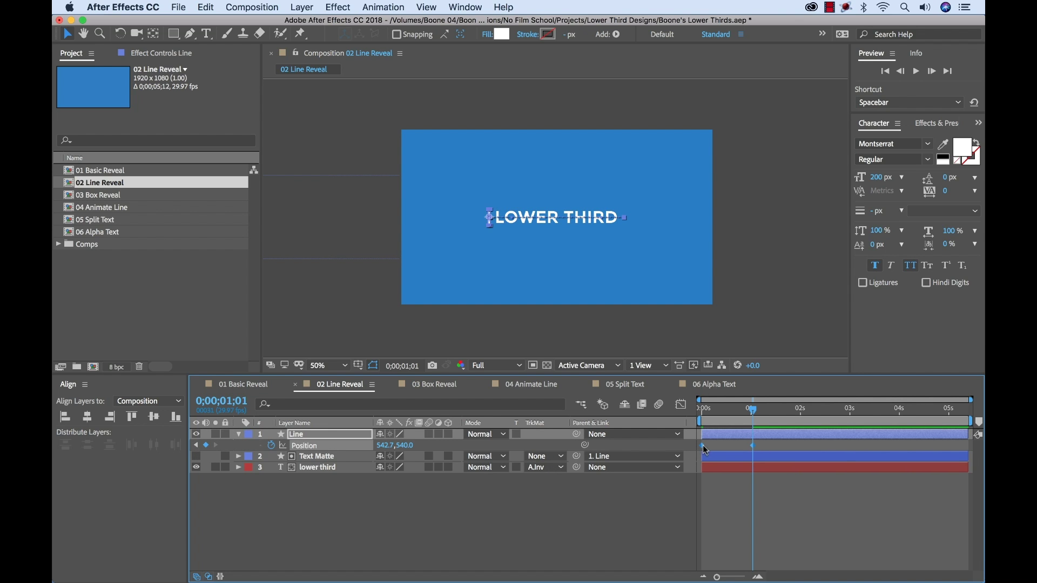
right_click(703, 449)
mouse_move(765, 572)
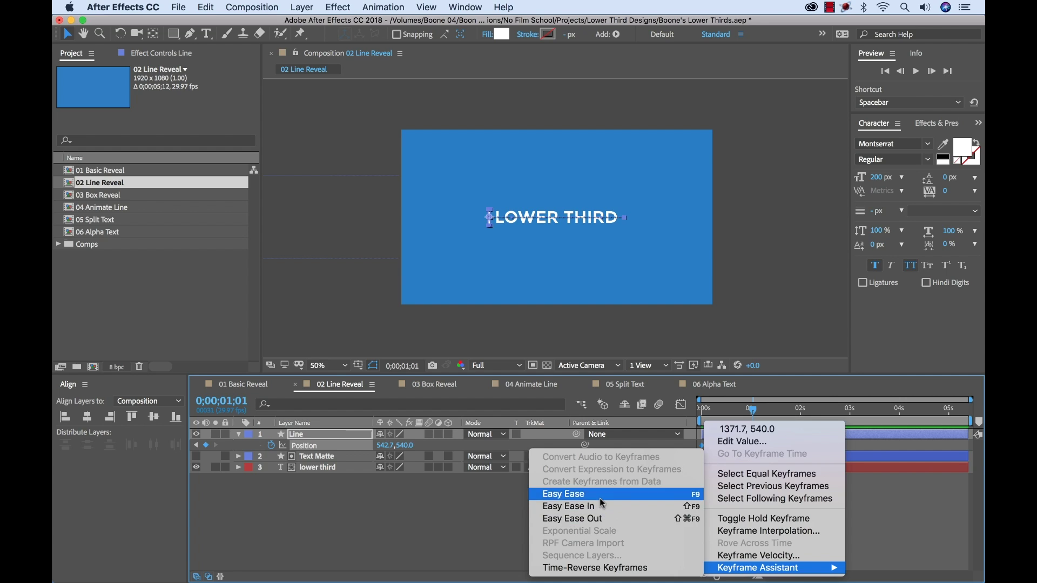
click(621, 493)
click(681, 404)
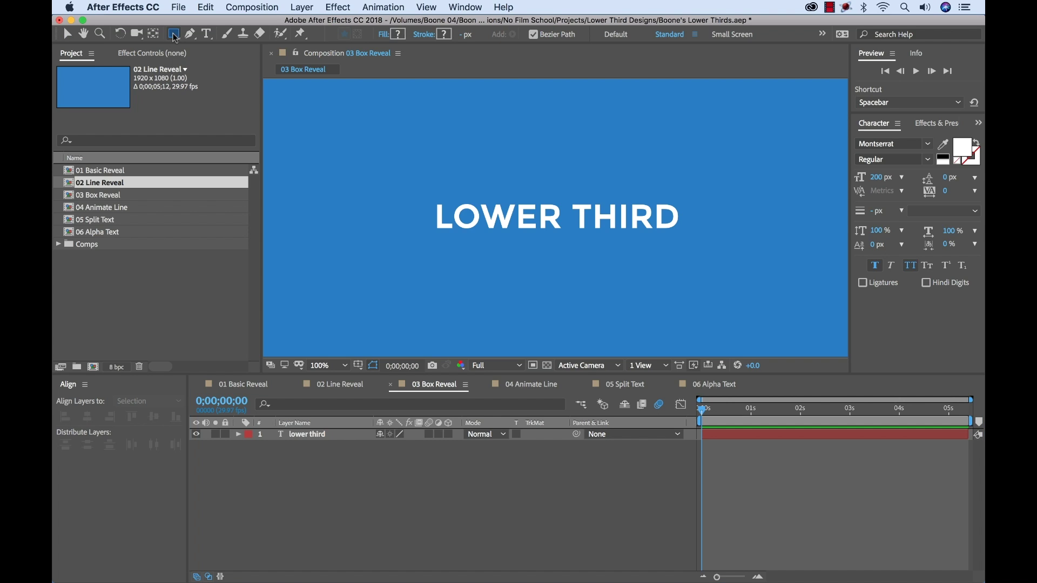
- Select the Rectangle tool with a black (000000) fill
click(174, 34)
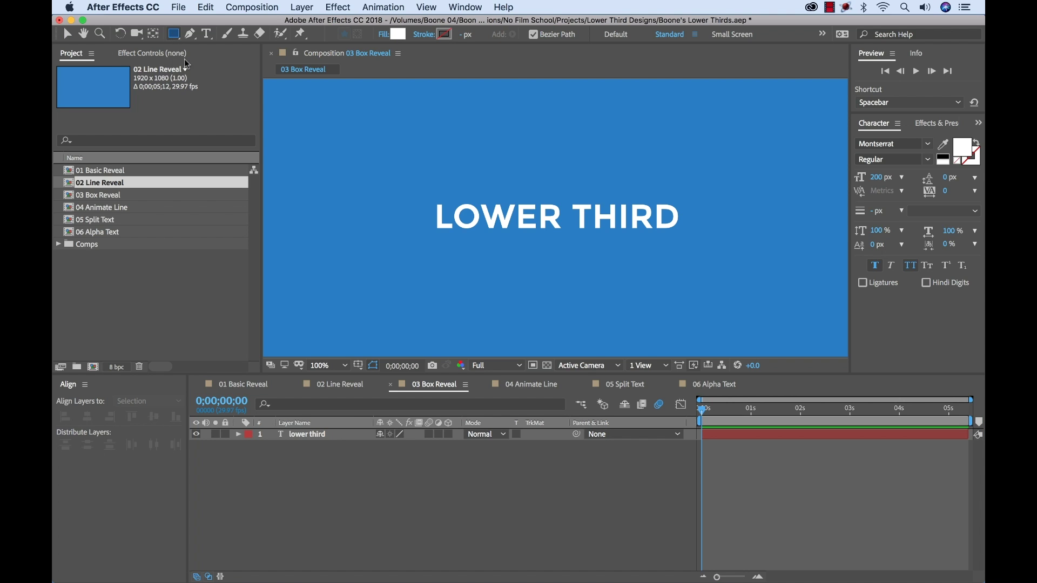
click(399, 36)
text(000000)
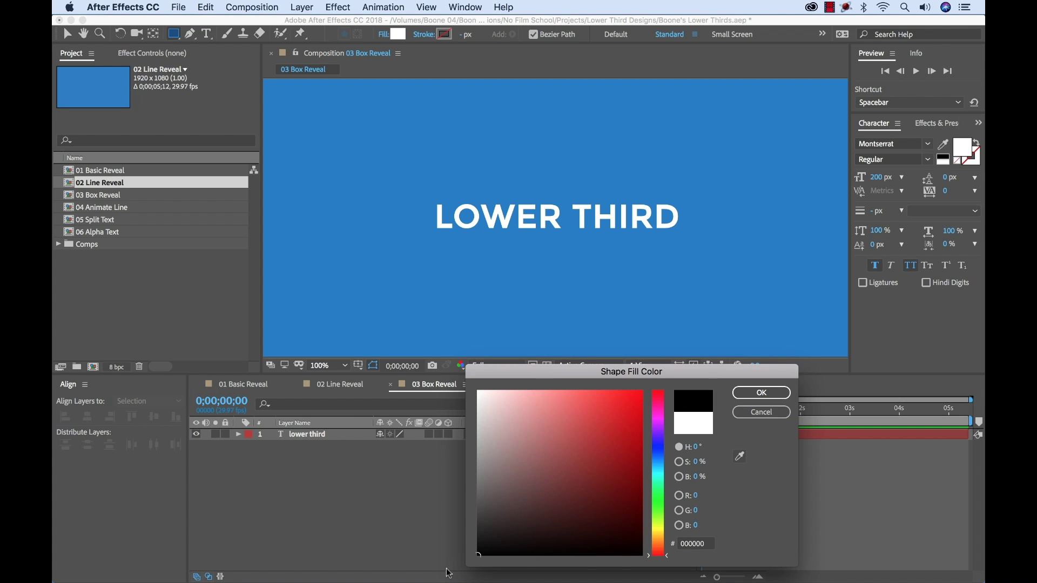
click(756, 393)
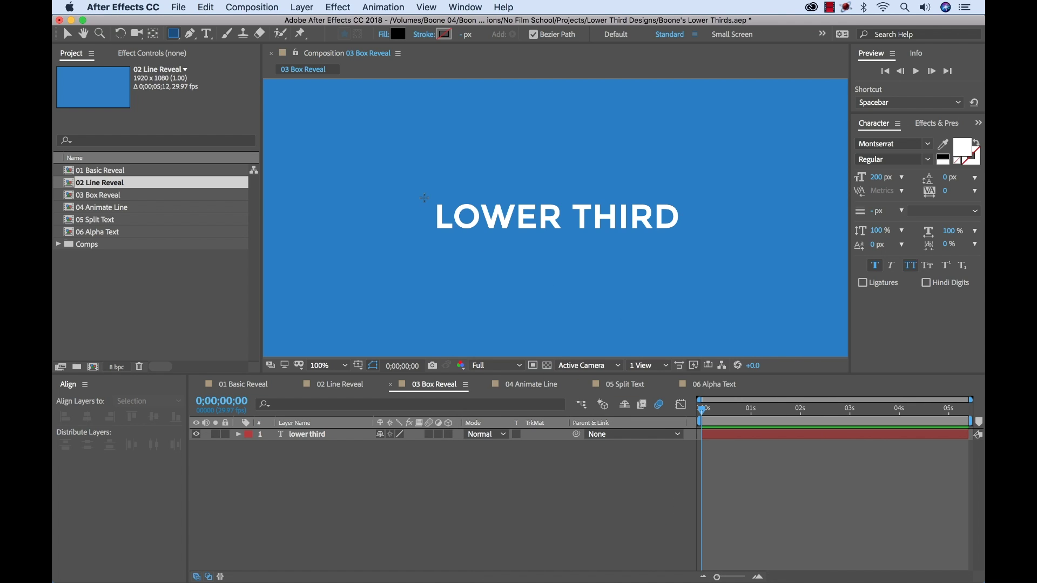
click(424, 198)
- Draw a black box over the text, move it beneath the text layer and name it 'Background'
drag(426, 202, 696, 238)
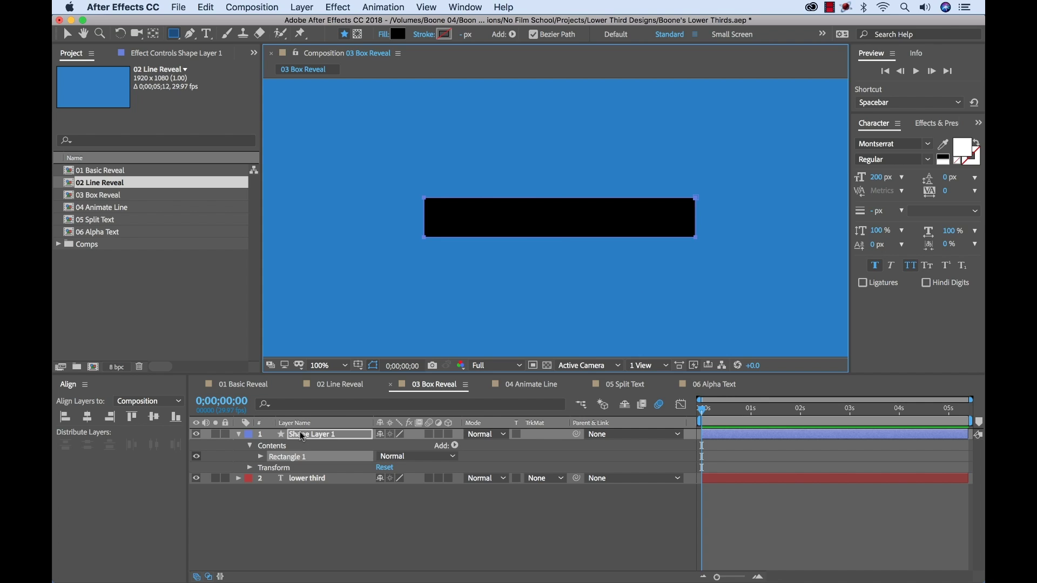
drag(302, 437, 307, 484)
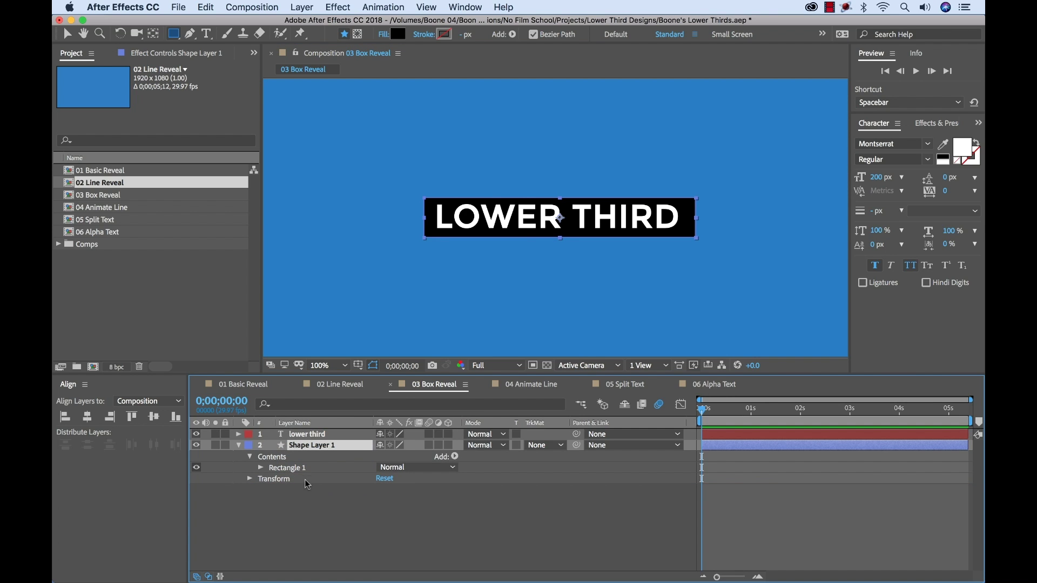
key(Return)
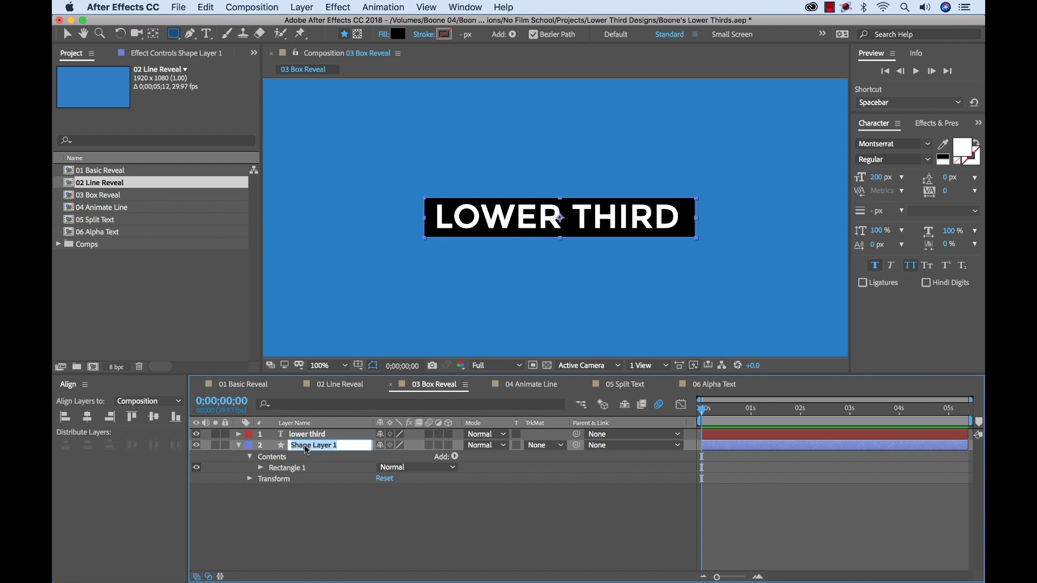
text(Background)
key(Return)
- Center the Background box horizontally and vertically in the composition
click(157, 419)
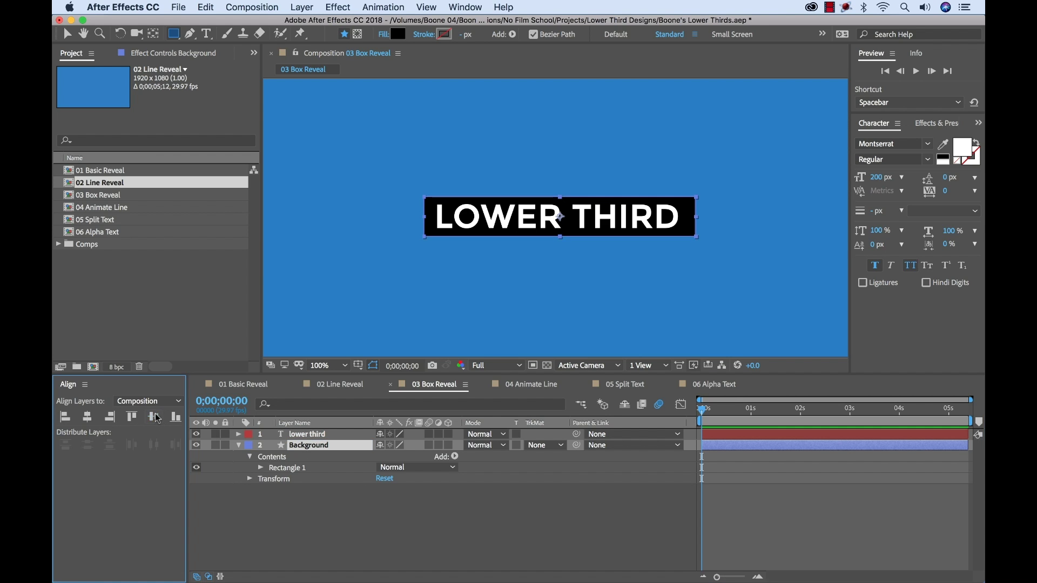
click(87, 417)
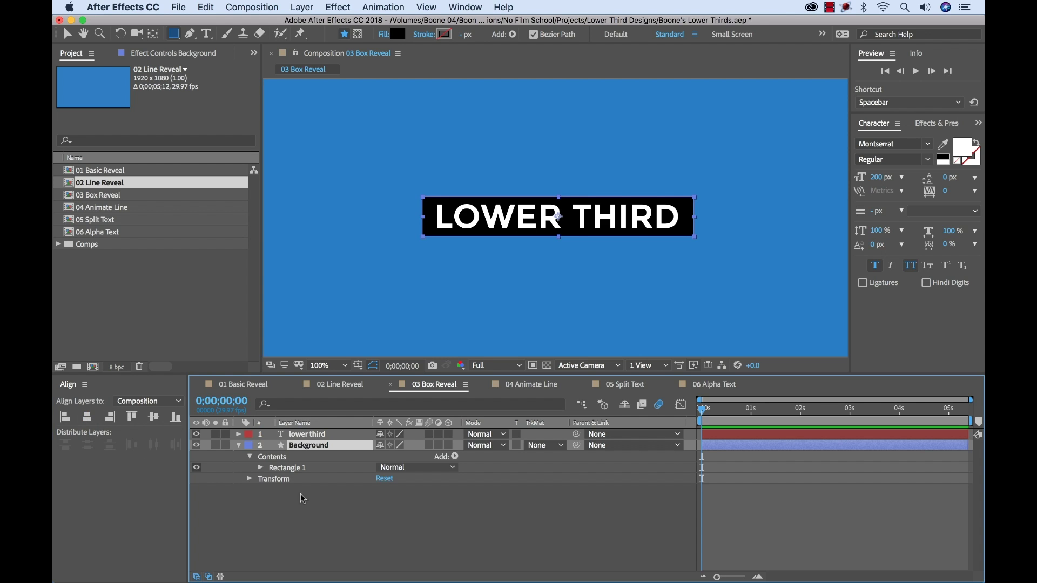
key(v)
click(239, 446)
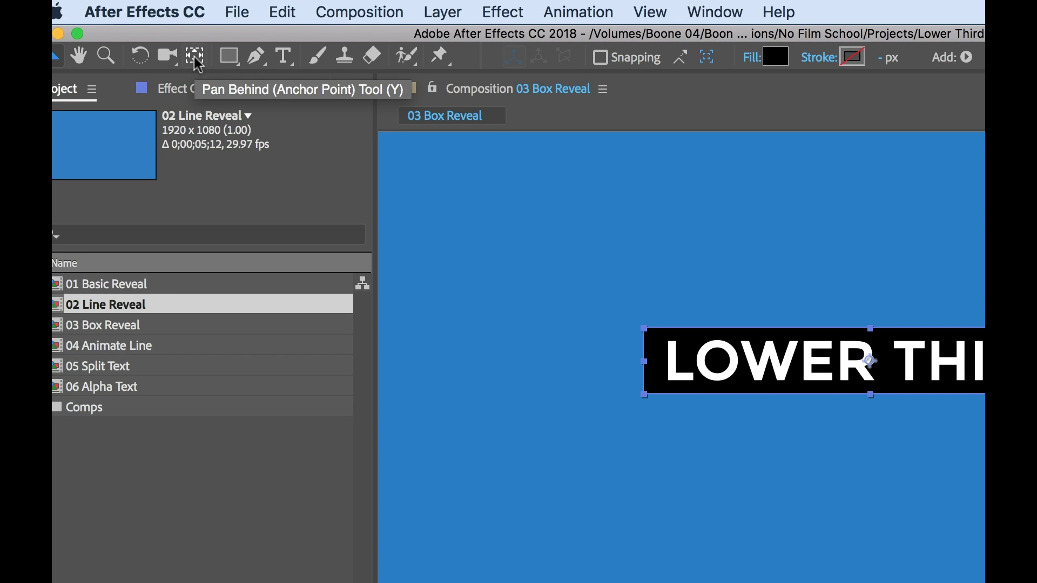
- Move the Background box's anchor point to its left edge with the Pan Behind tool
click(196, 58)
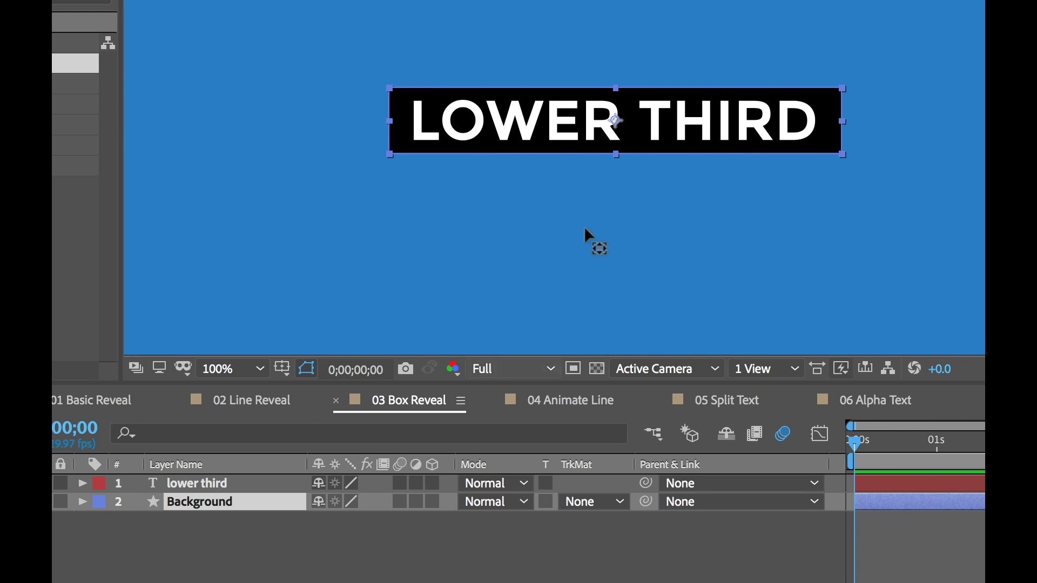
drag(625, 134, 388, 120)
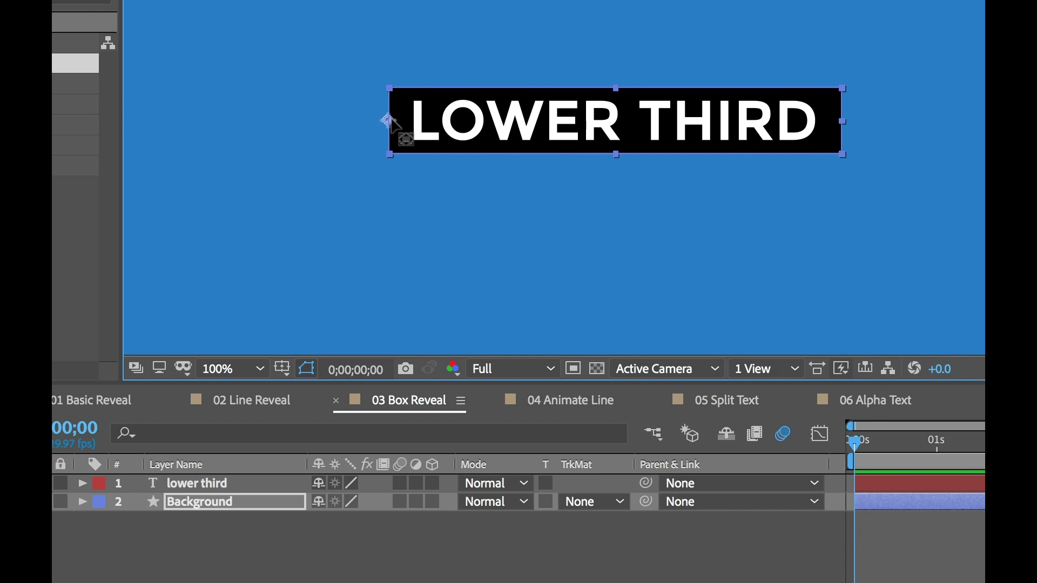
- Add a 100% Scale keyframe on the Background box at one second
click(181, 503)
key(s)
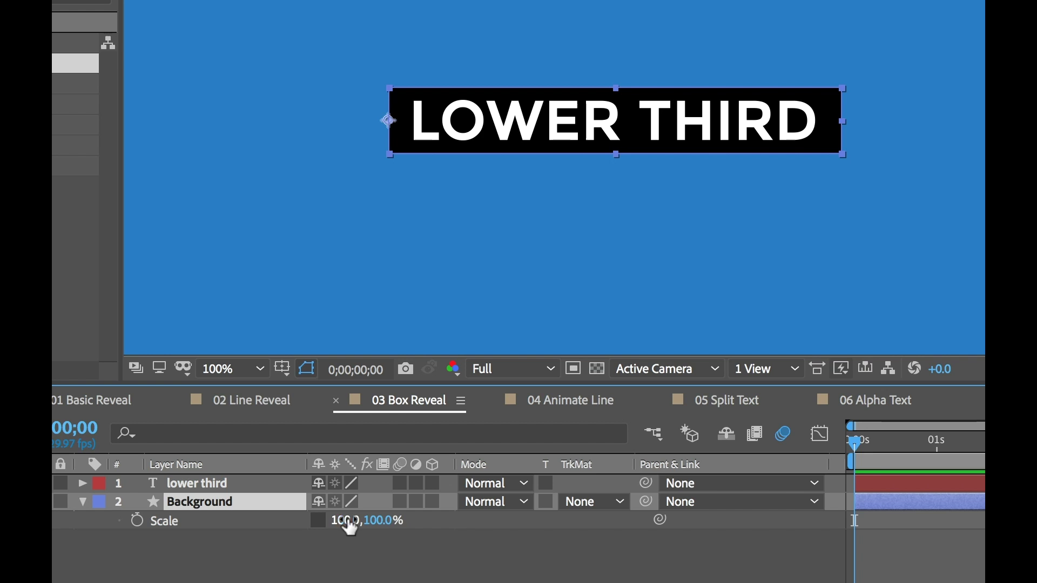
drag(856, 448, 937, 454)
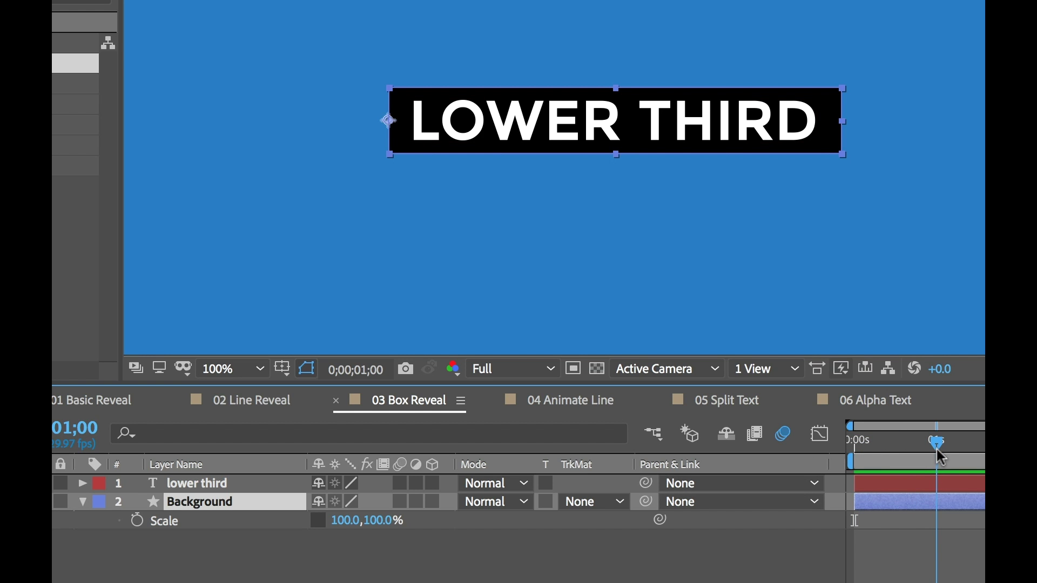
click(137, 520)
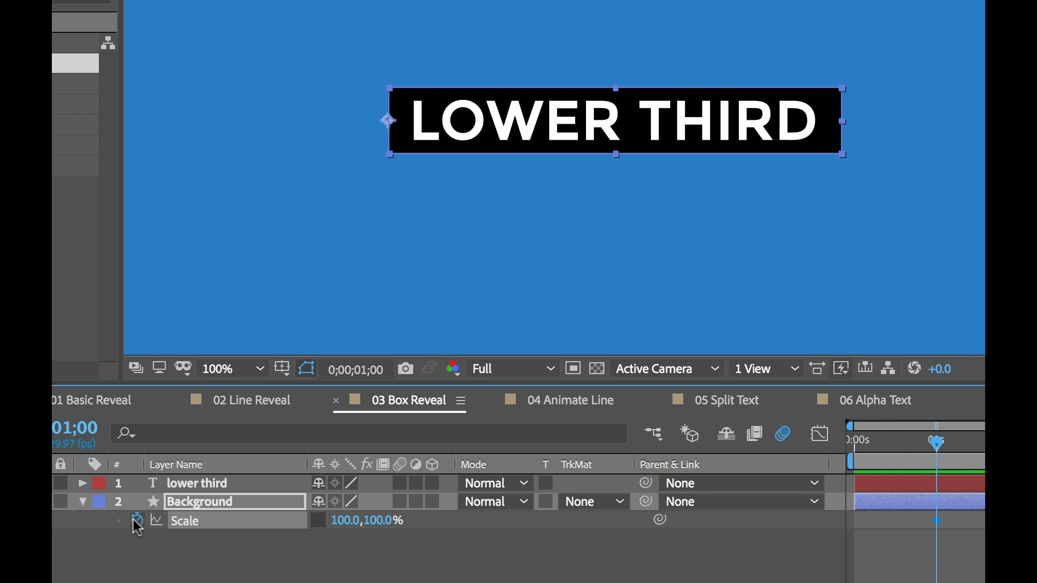
- At frame 0, set the box's horizontal scale to 0% and scrub to watch it widen
drag(938, 440, 854, 443)
drag(348, 520, 319, 524)
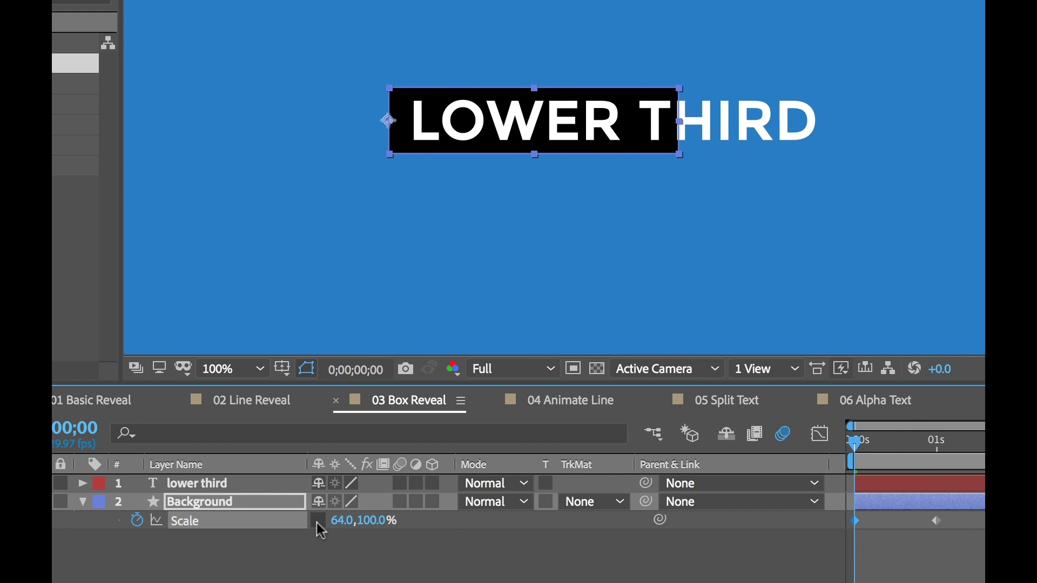
click(345, 518)
text(0)
key(Return)
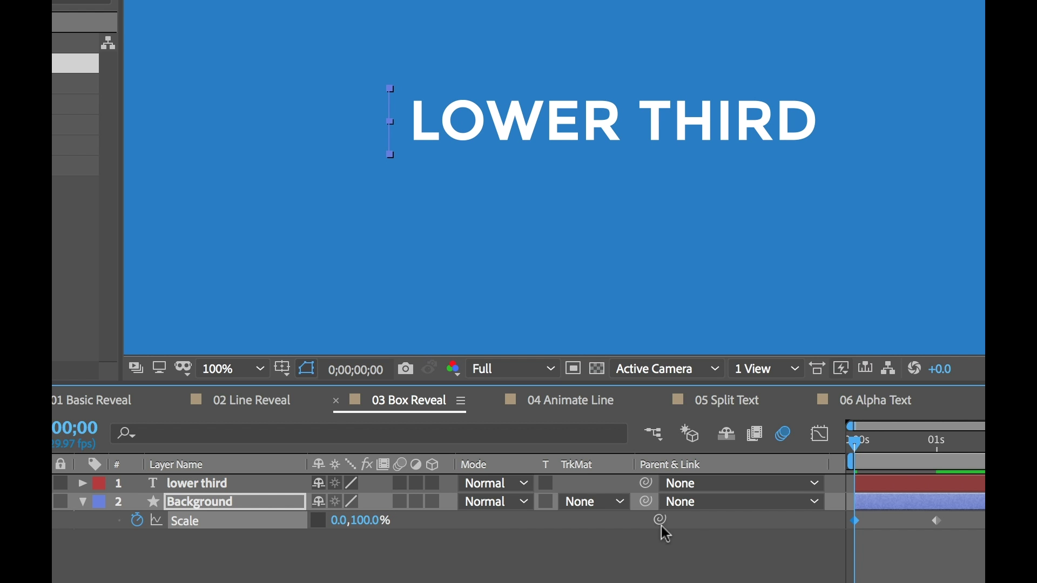
click(745, 564)
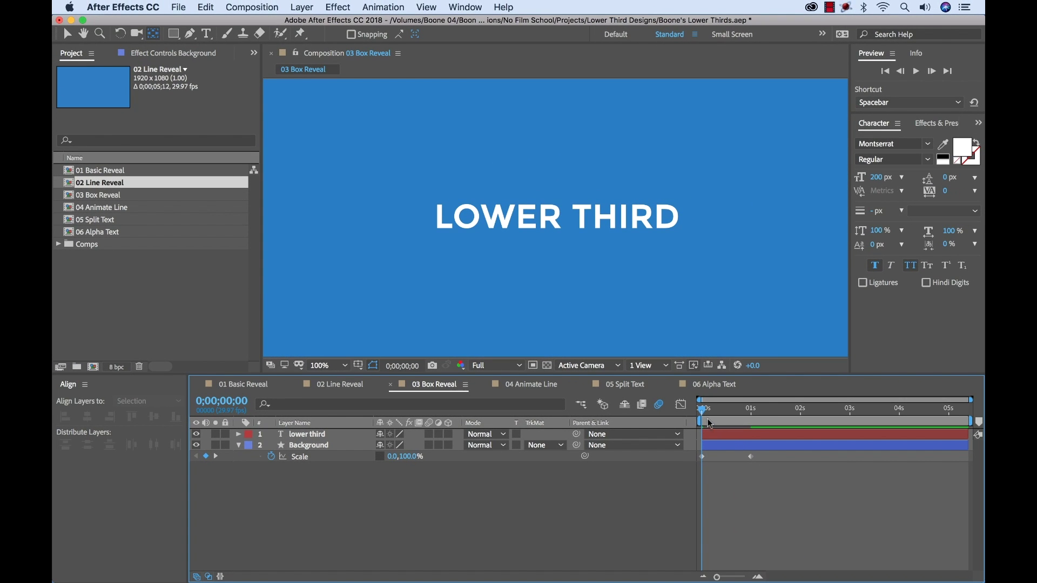
drag(709, 413, 762, 413)
- Easy Ease both Scale keyframes and drag the influence to 95.15% in the Graph Editor
drag(770, 475, 696, 454)
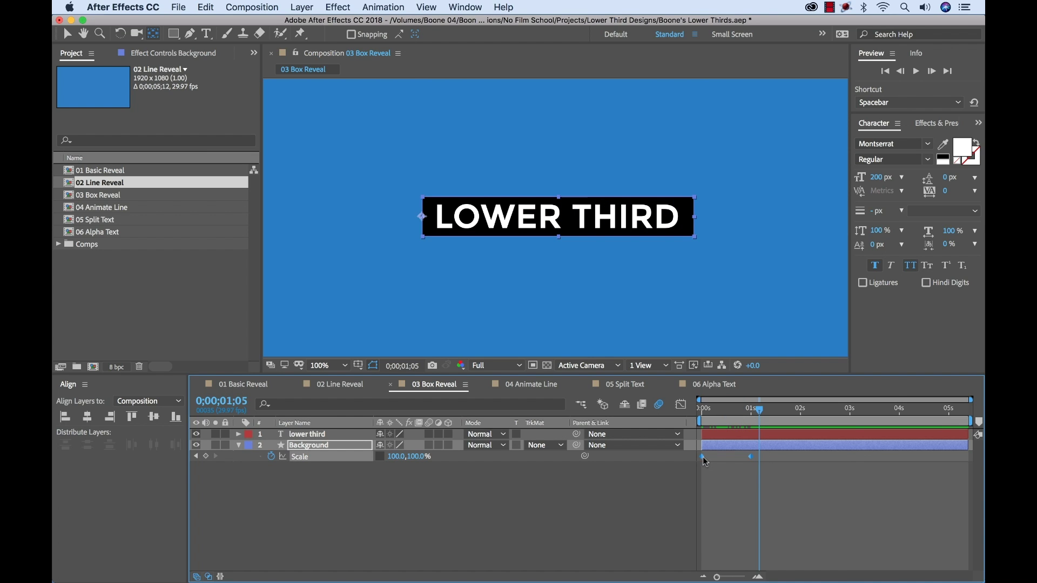
right_click(703, 457)
mouse_move(750, 572)
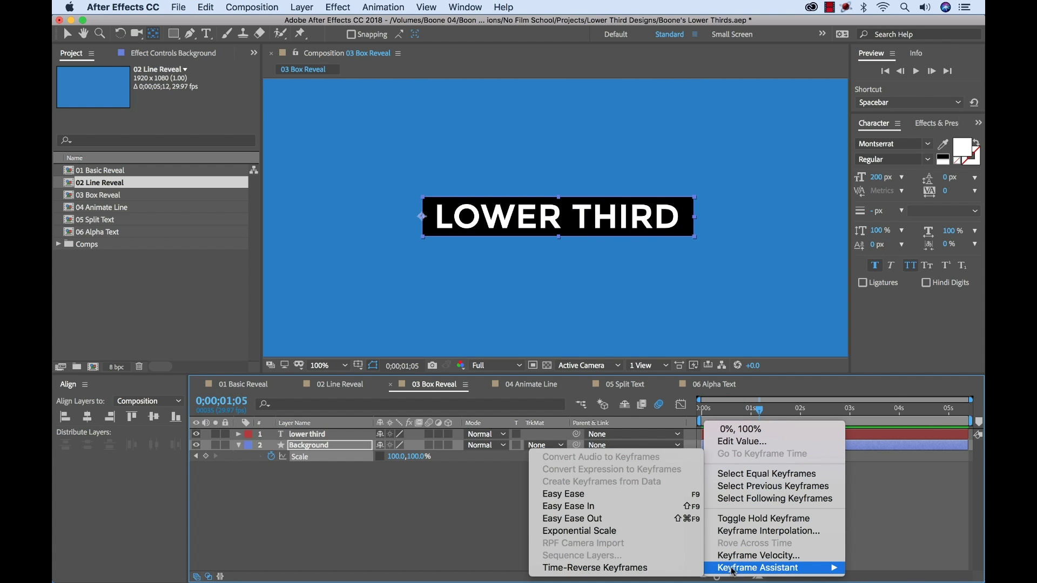
click(665, 494)
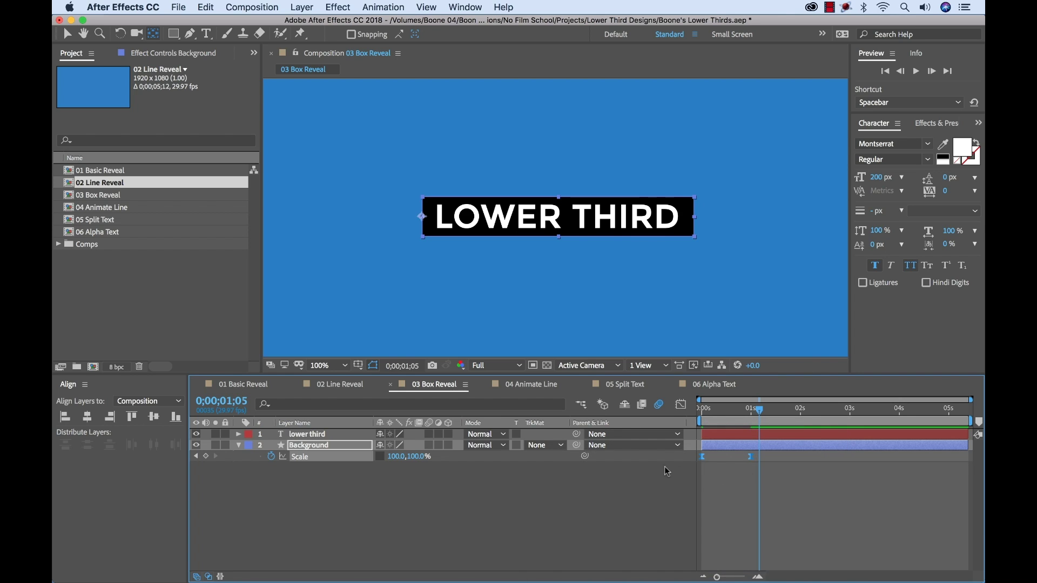
click(681, 404)
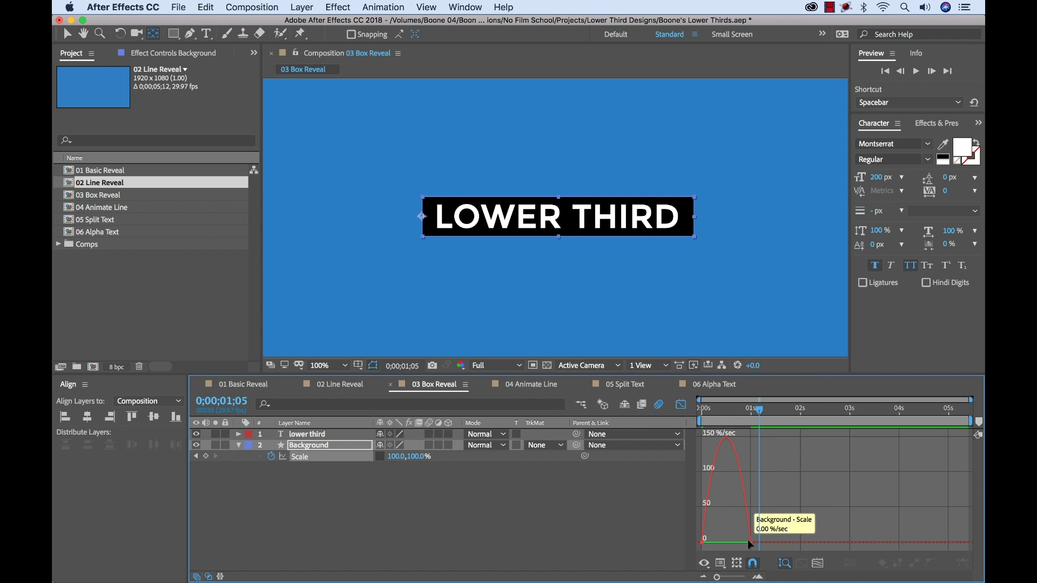
drag(752, 542, 718, 544)
click(680, 409)
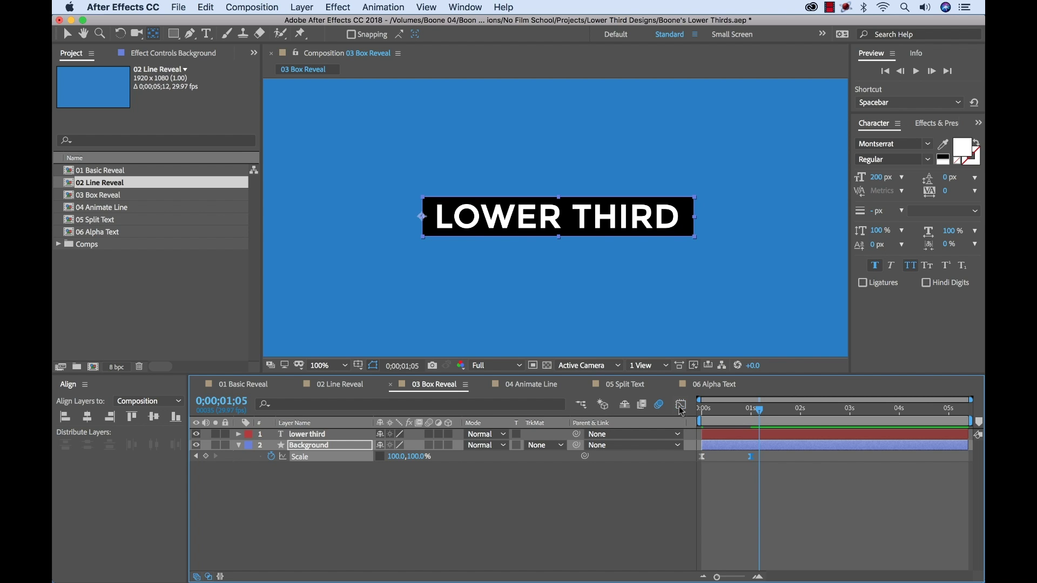
mouse_move(741, 413)
mouse_down()
mouse_move(701, 414)
mouse_move(755, 414)
mouse_move(706, 416)
mouse_move(745, 416)
mouse_up()
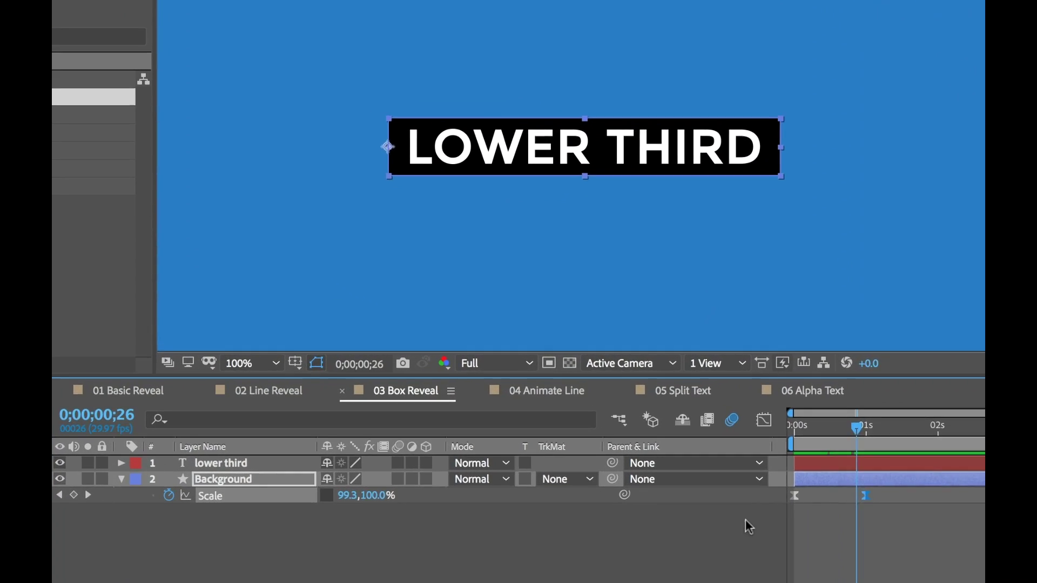
- Duplicate the Background layer, move the copy to the top, and rename it Text Matte
drag(937, 446, 954, 439)
click(235, 531)
click(192, 498)
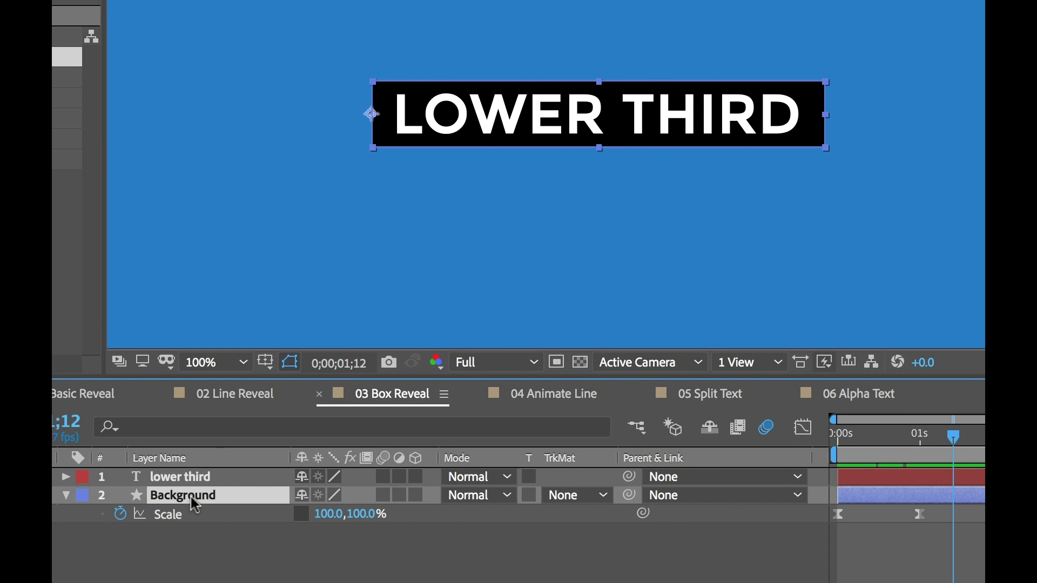
click(66, 495)
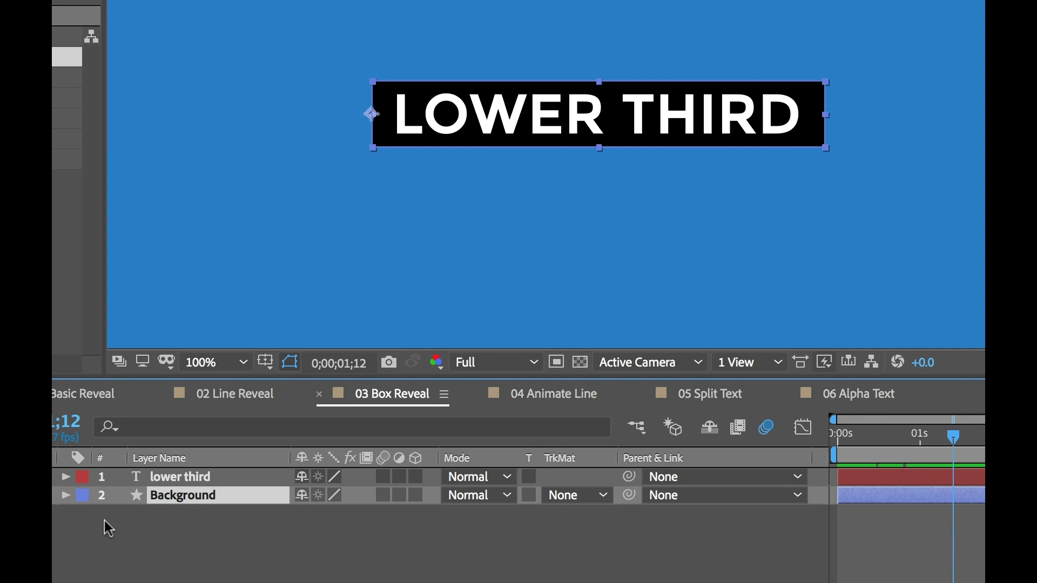
key(ctrl+d)
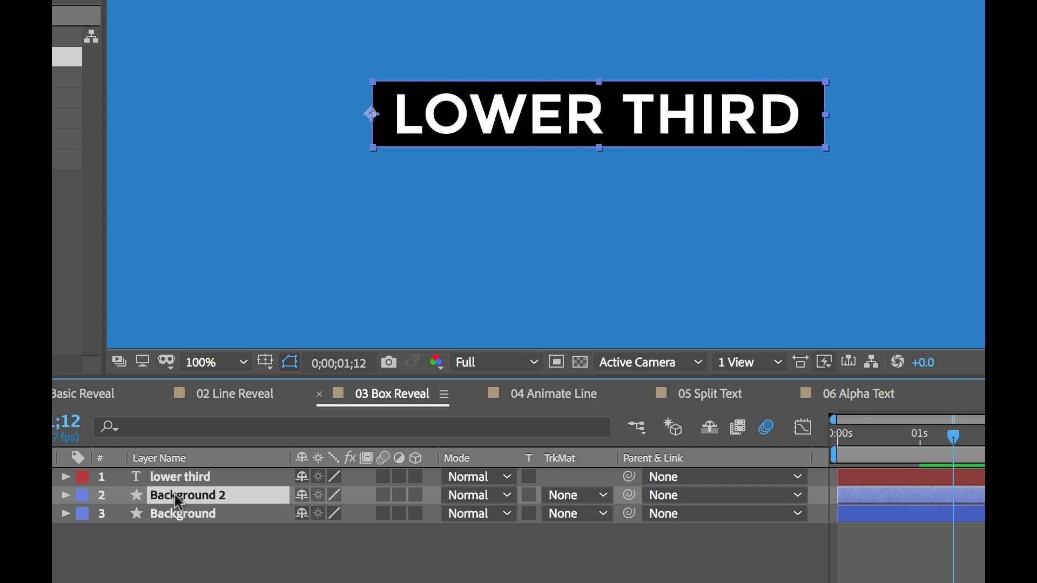
drag(179, 494, 179, 473)
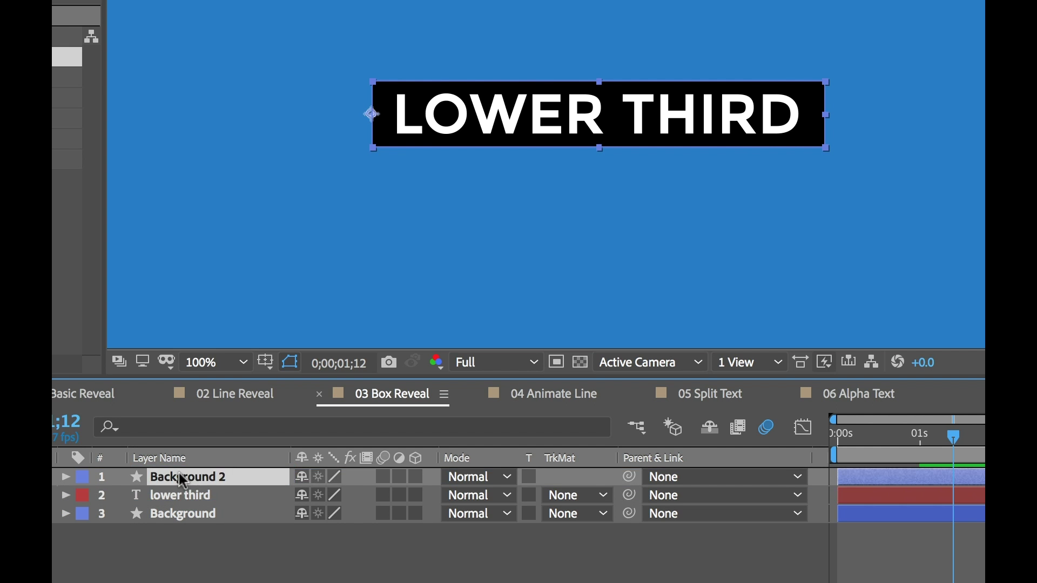
key(Return)
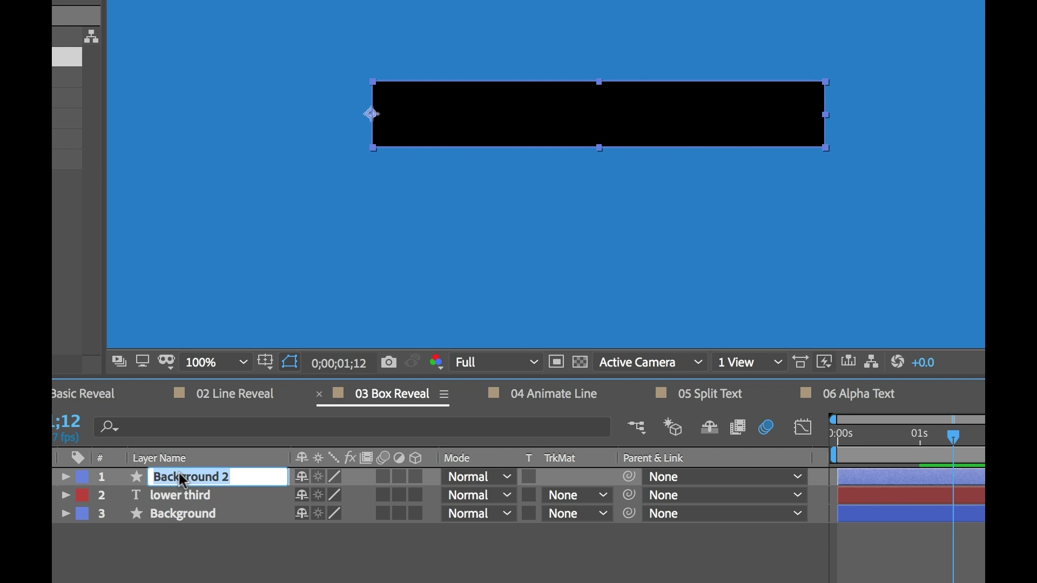
text(Text Matte)
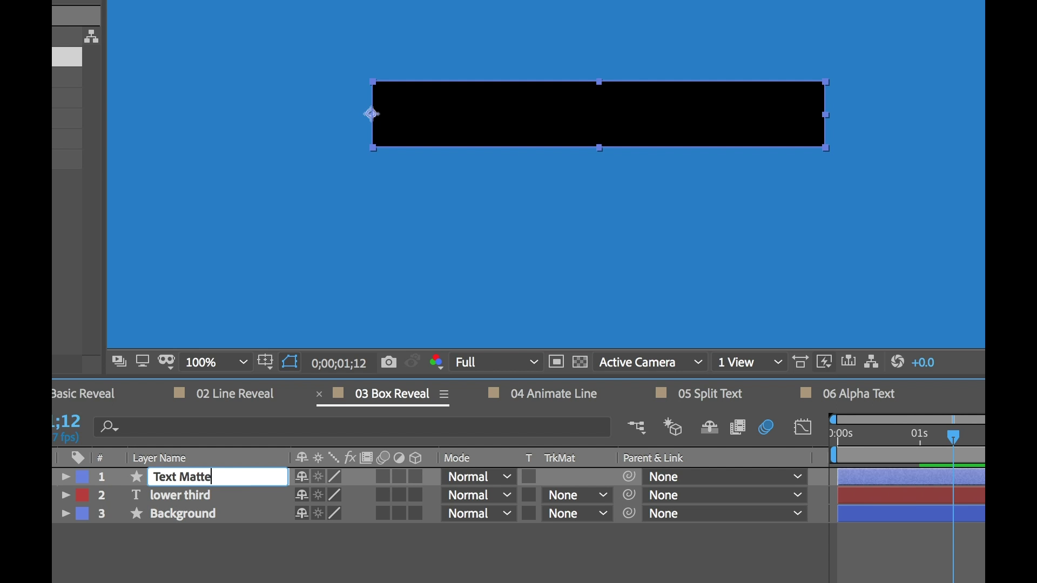
key(Return)
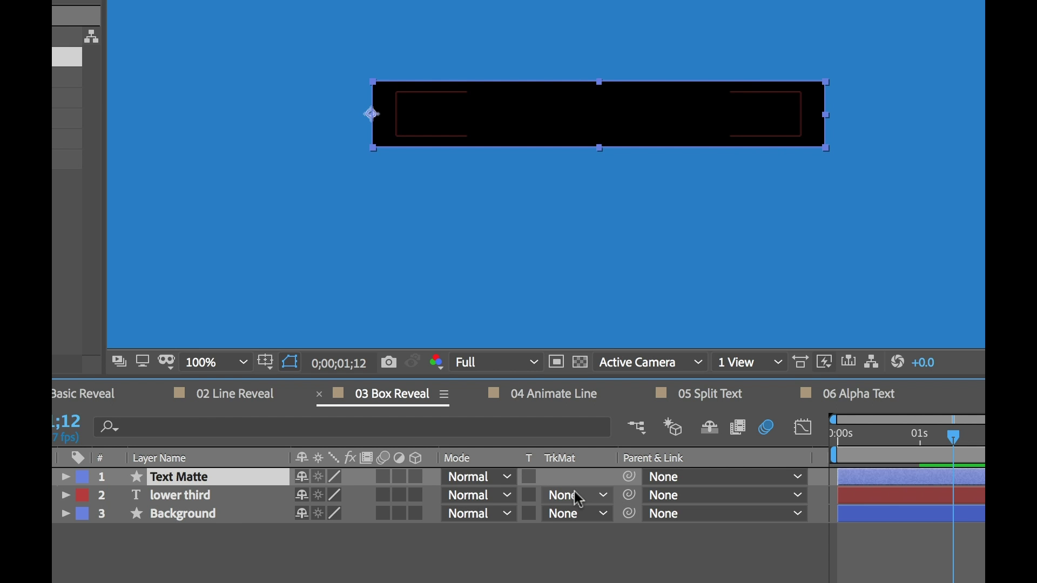
- Set the lower third text's track matte to Alpha Matte 'Text Matte' and play the preview
click(216, 495)
click(606, 502)
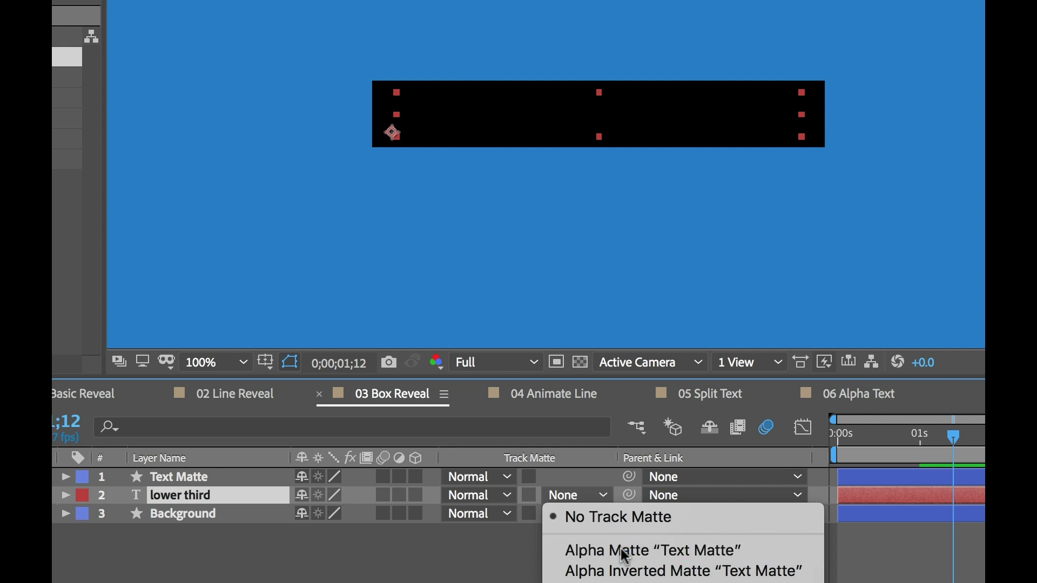
click(623, 548)
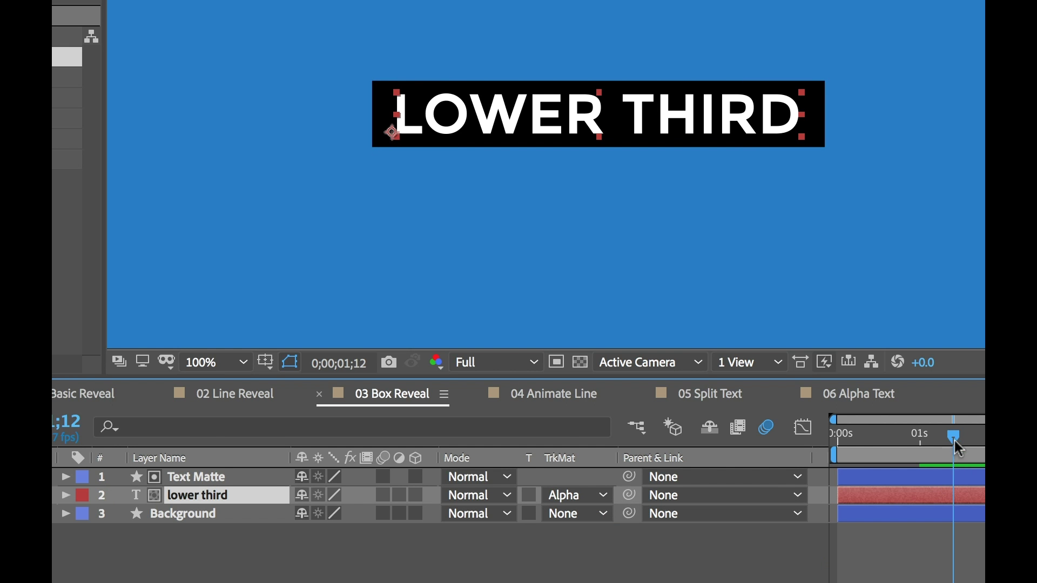
drag(954, 441, 838, 437)
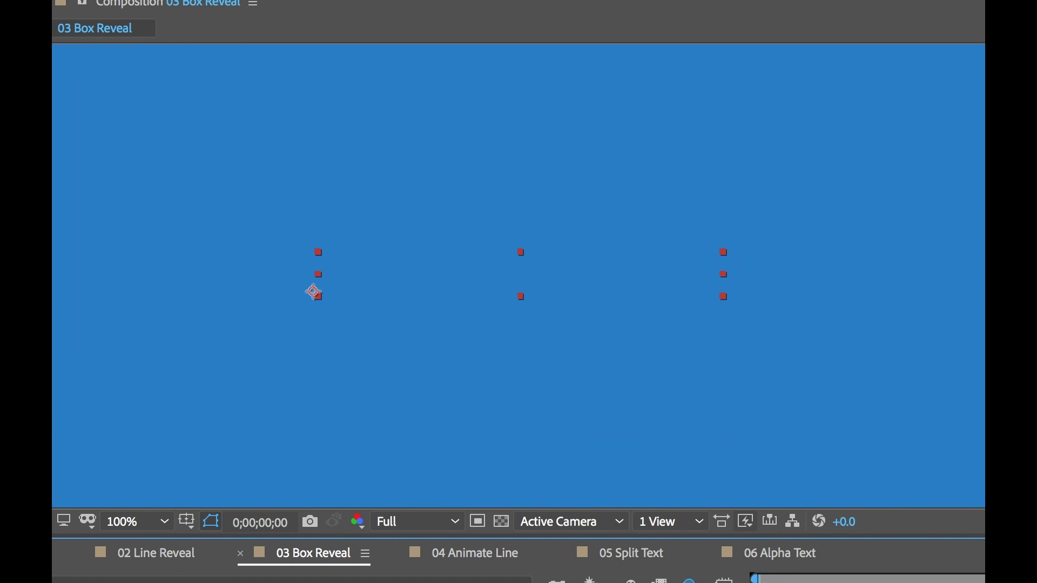
key(space)
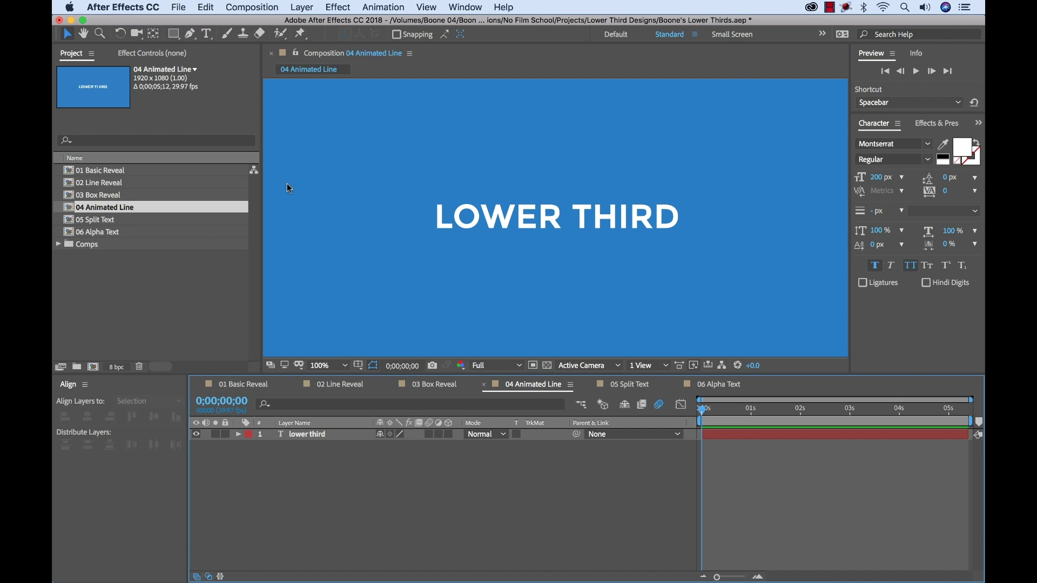
- Draw a rectangle with no fill and a 10 px solid stroke around the LOWER THIRD text
click(177, 39)
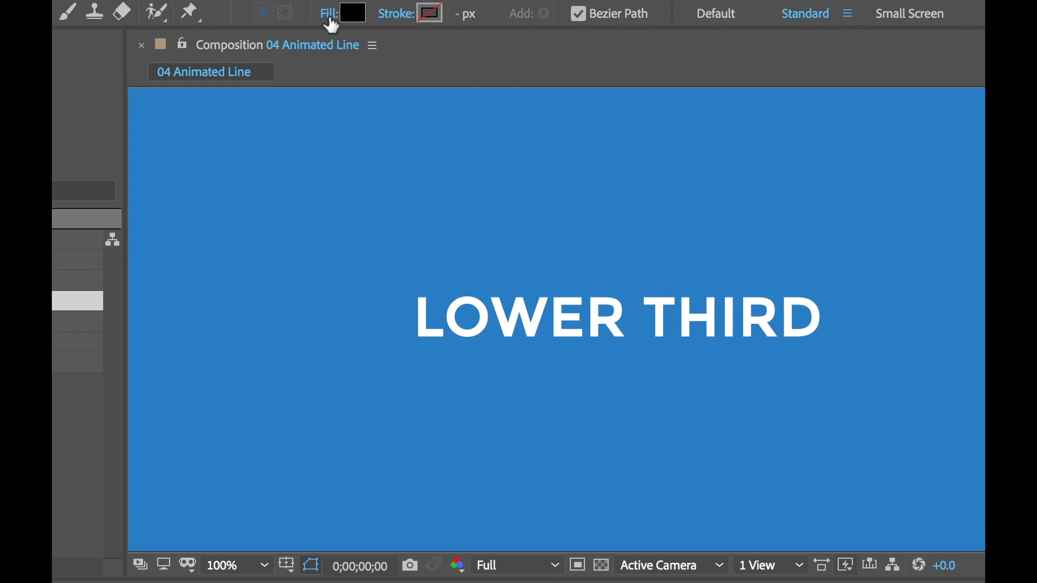
click(385, 35)
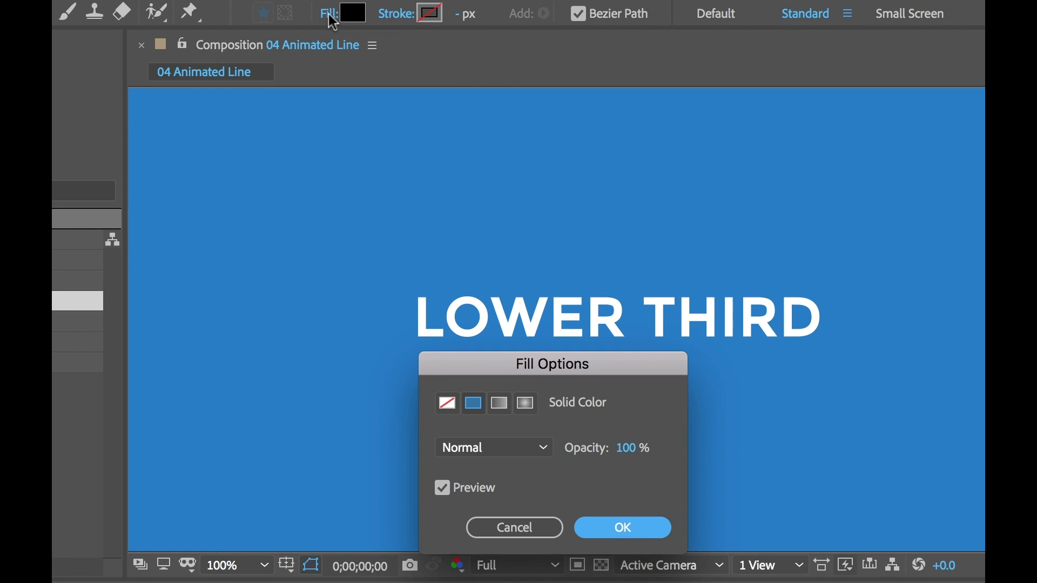
click(448, 409)
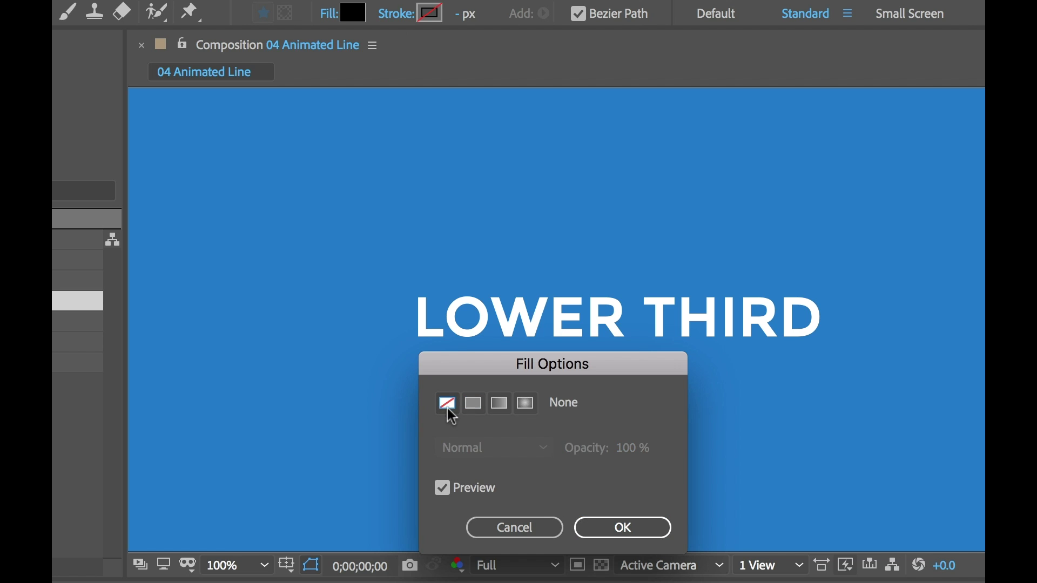
click(624, 527)
click(390, 16)
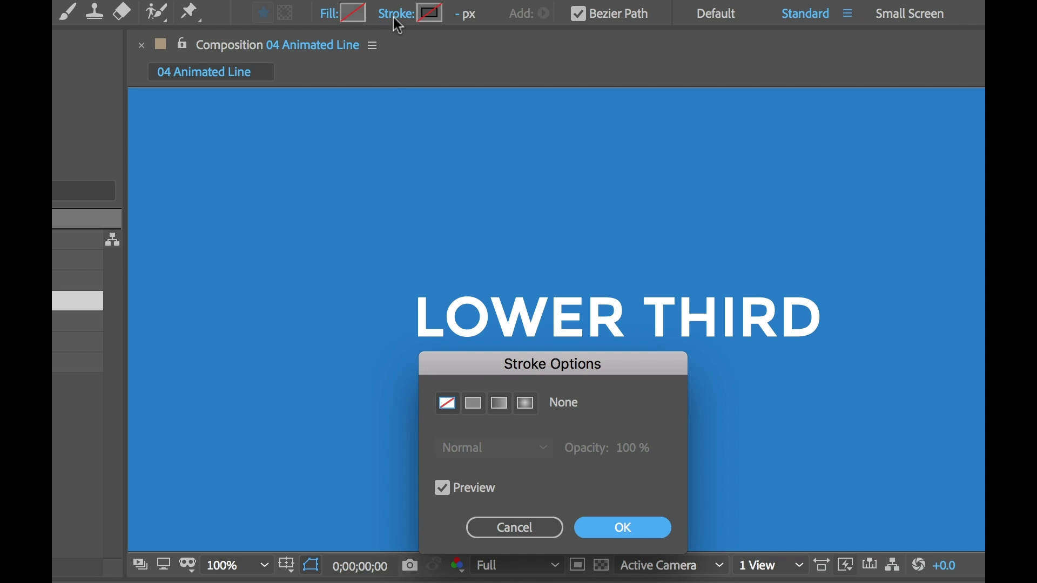
click(469, 409)
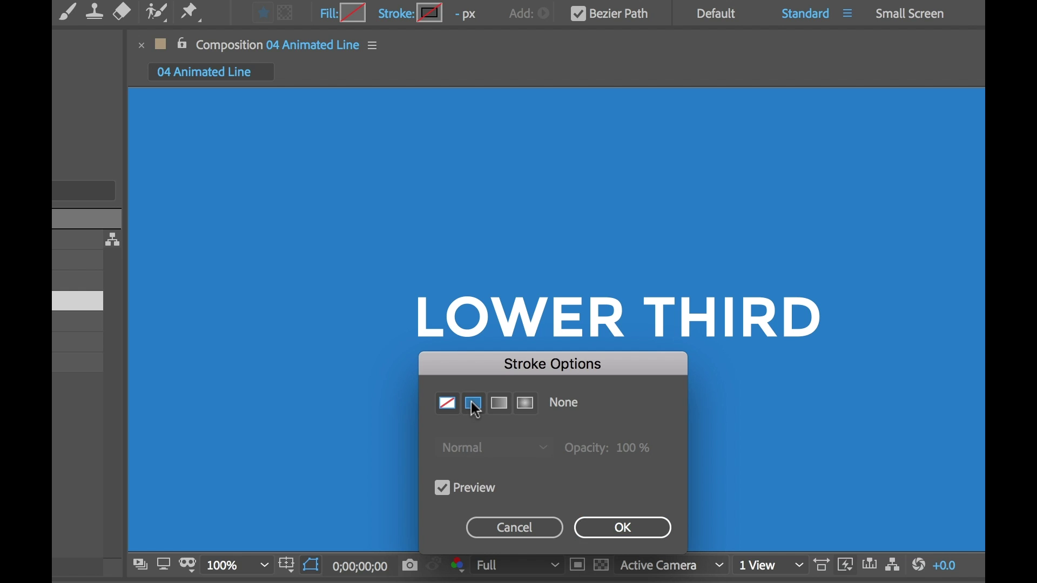
click(624, 527)
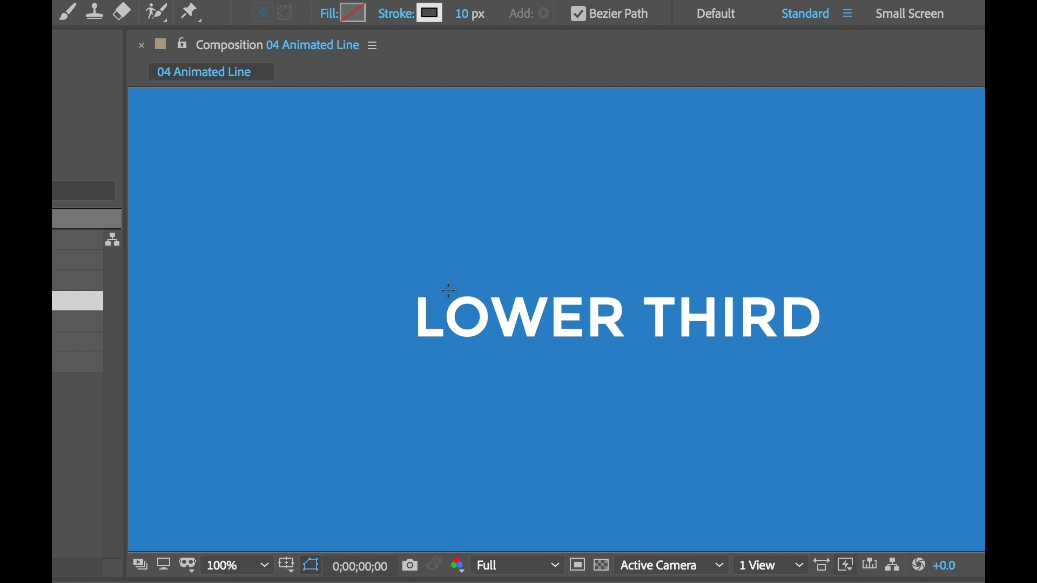
mouse_move(395, 269)
mouse_down()
mouse_move(481, 308)
mouse_move(817, 348)
mouse_move(841, 362)
mouse_up()
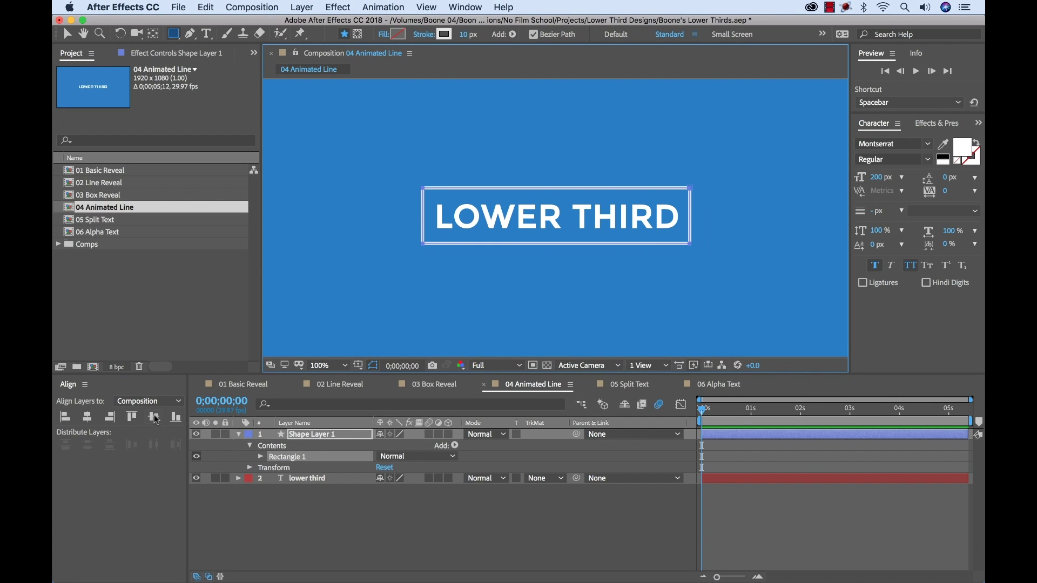
- Centre the rectangle vertically and horizontally, and rename Shape Layer 1 to Line
click(155, 418)
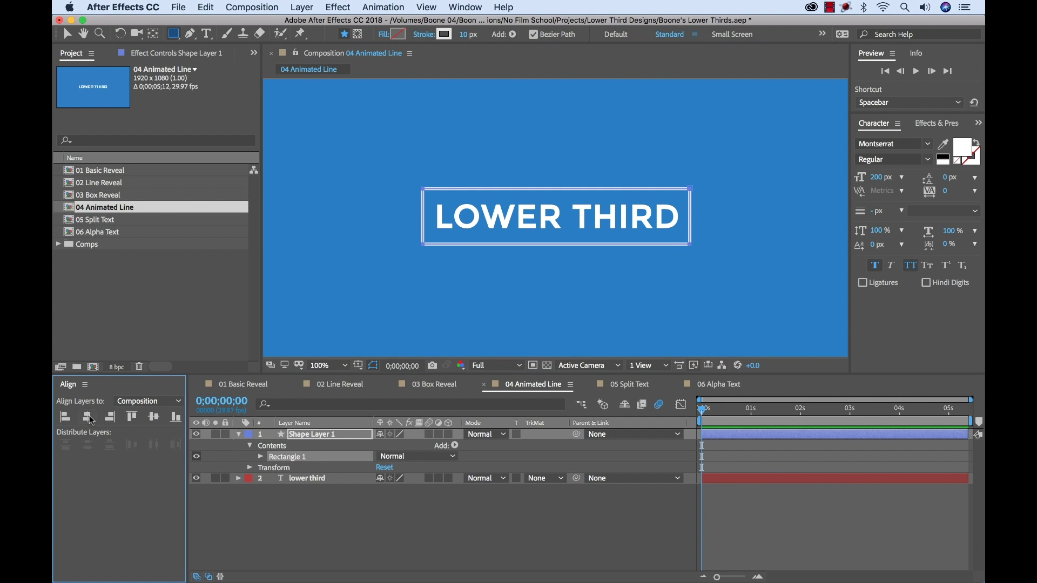
click(89, 417)
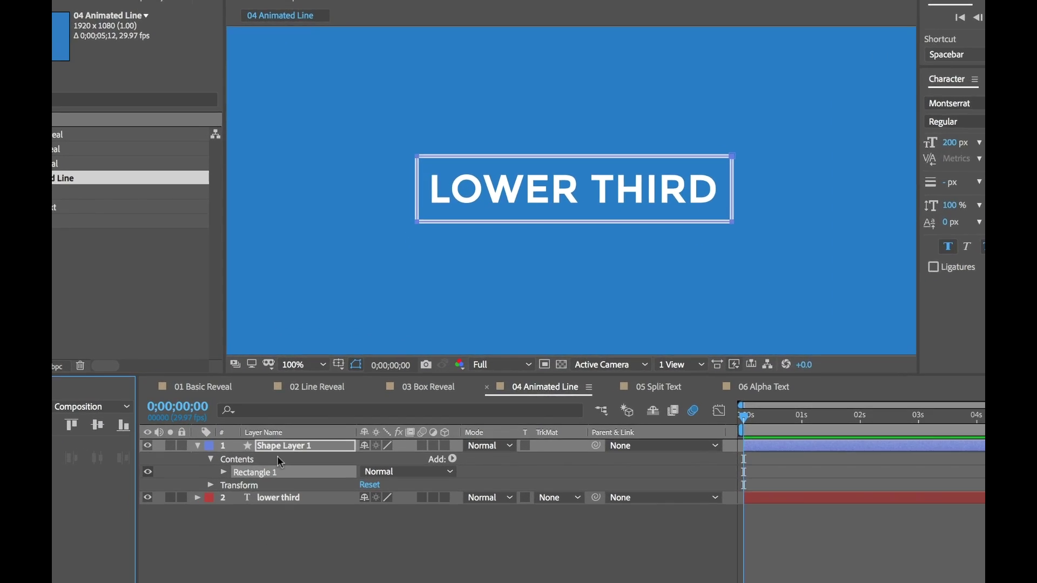
click(281, 448)
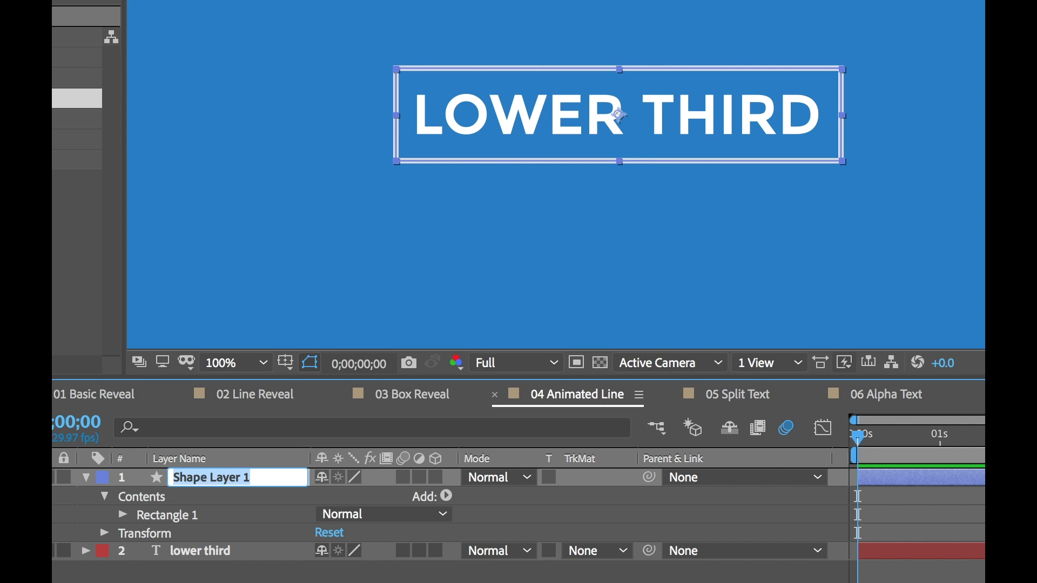
text(Line)
key(Return)
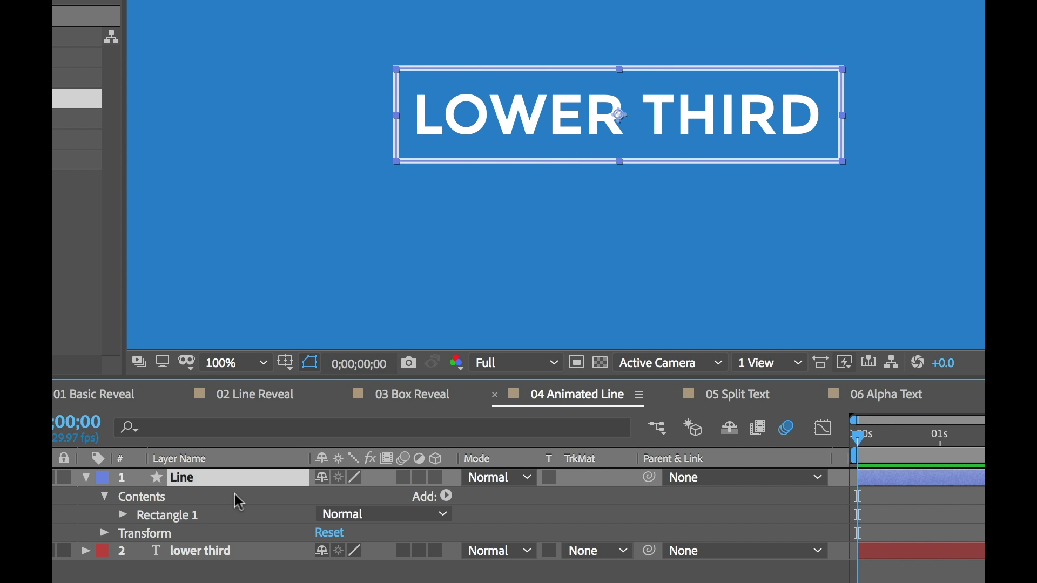
click(447, 496)
- Add Trim Paths to the Line shape and keyframe End at 100% at frame 0
click(446, 497)
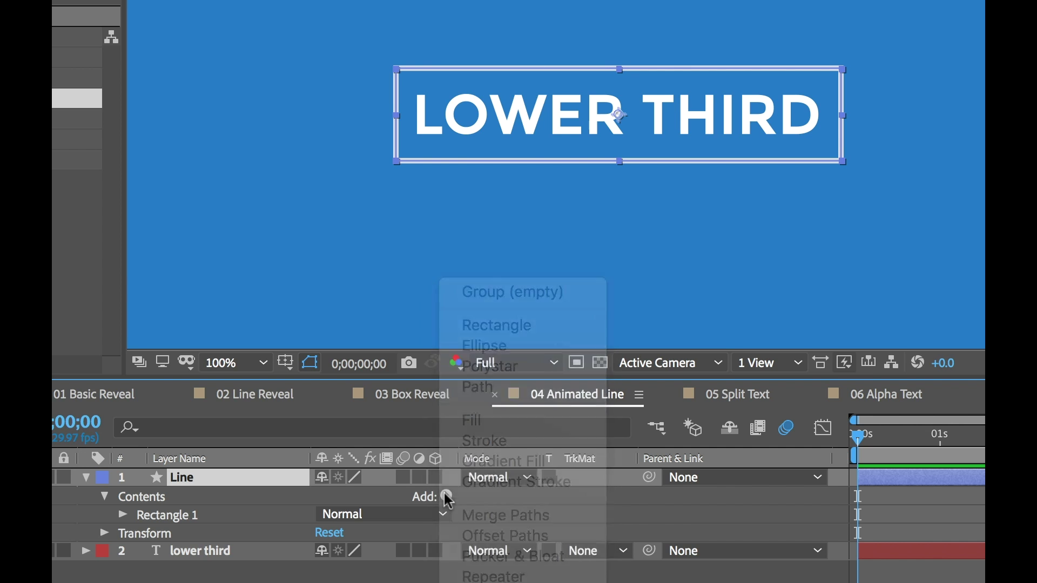
click(446, 497)
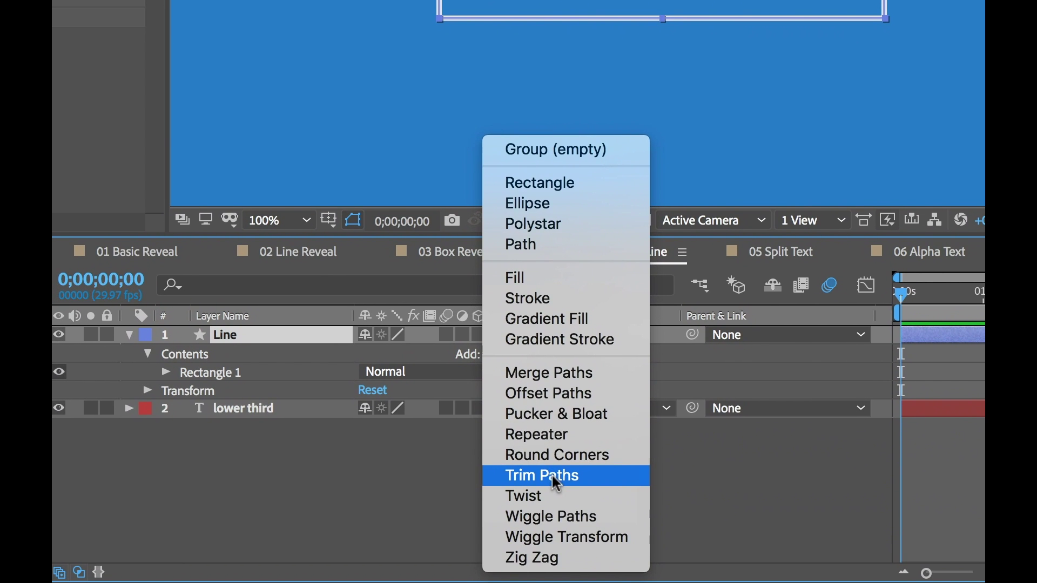
click(542, 507)
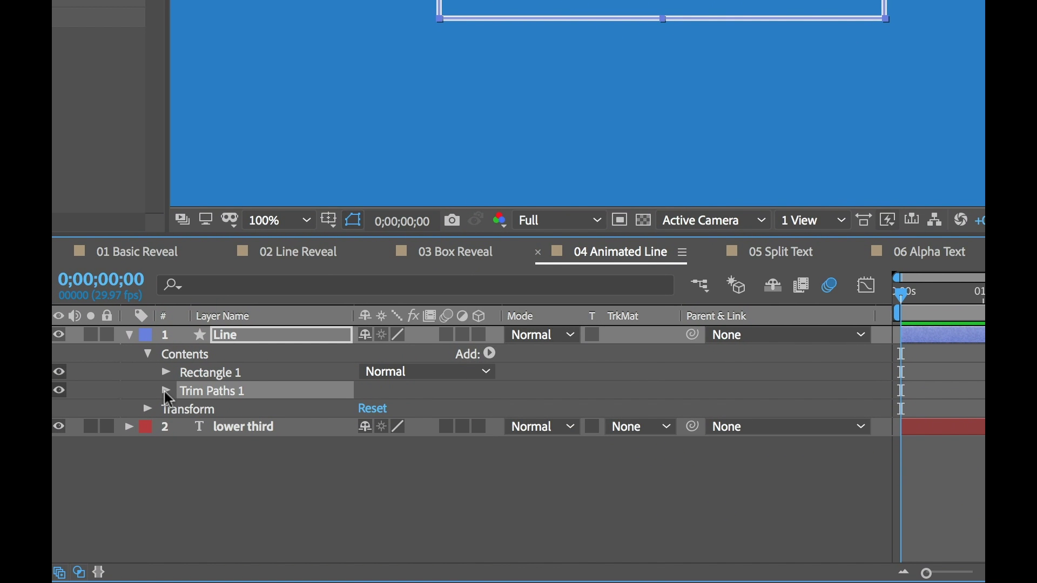
click(167, 391)
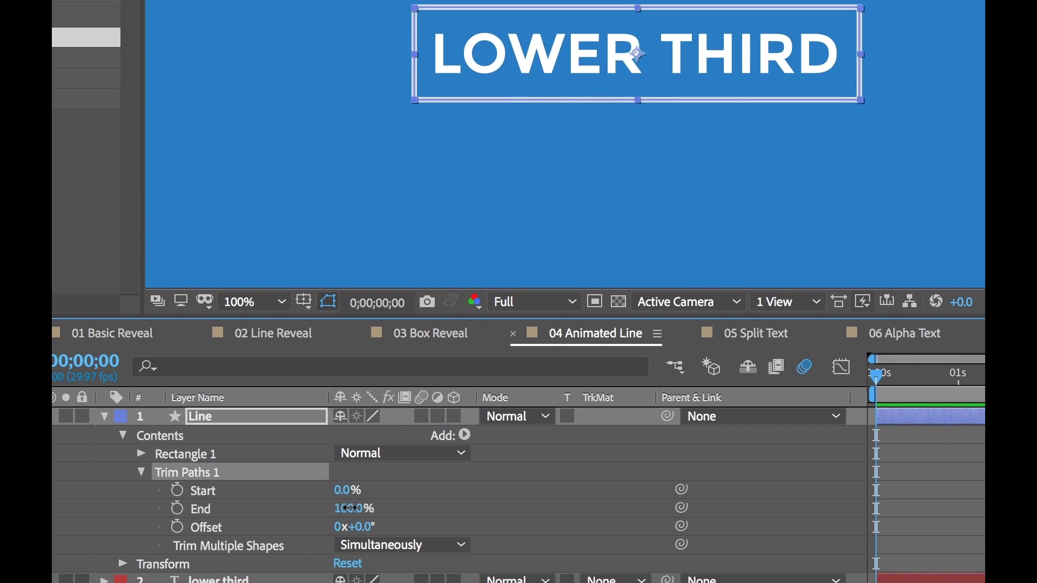
mouse_move(337, 538)
mouse_down()
mouse_move(283, 539)
mouse_move(351, 540)
mouse_up()
click(169, 539)
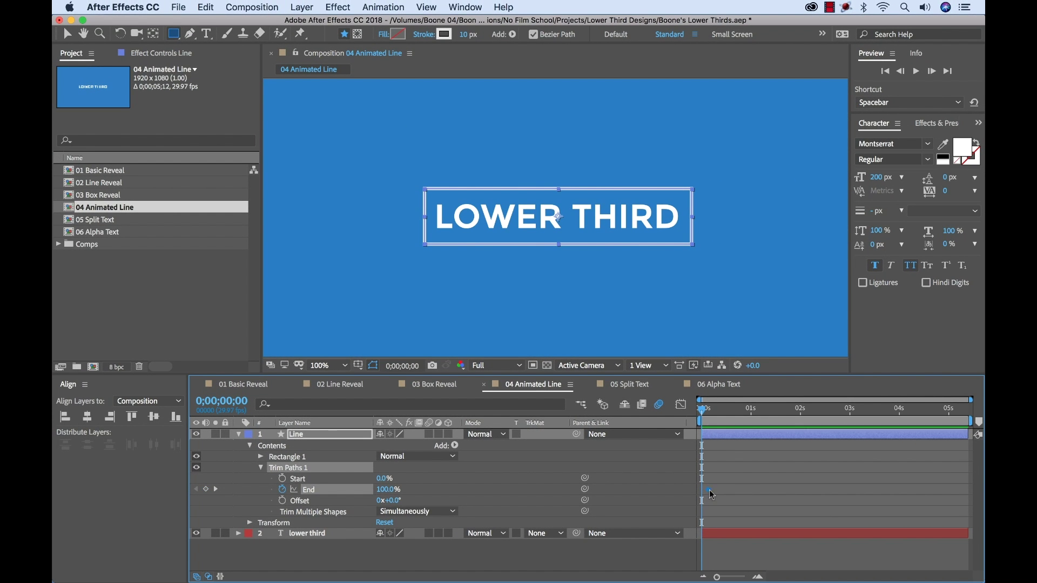
- Move the 100% End keyframe to about 0.9s and set End to 0% at frame 0
drag(710, 491, 754, 489)
click(388, 489)
text(0)
key(Return)
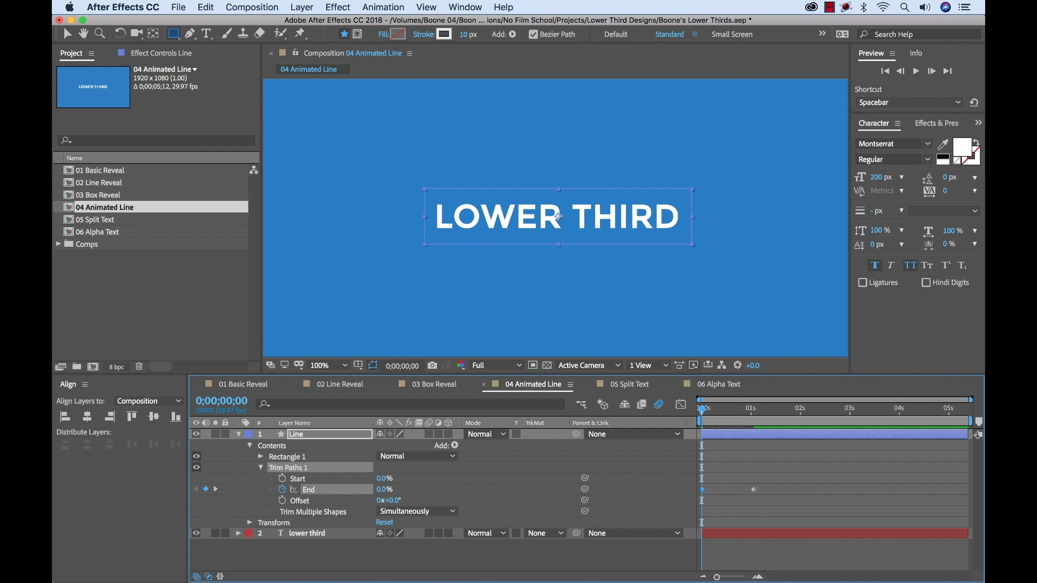
click(743, 455)
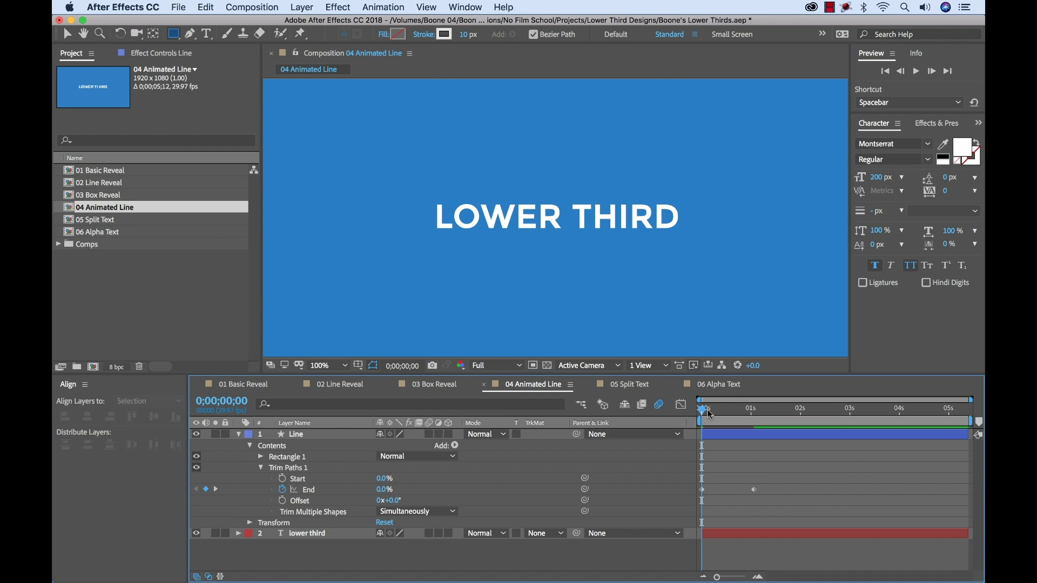
drag(709, 415, 745, 420)
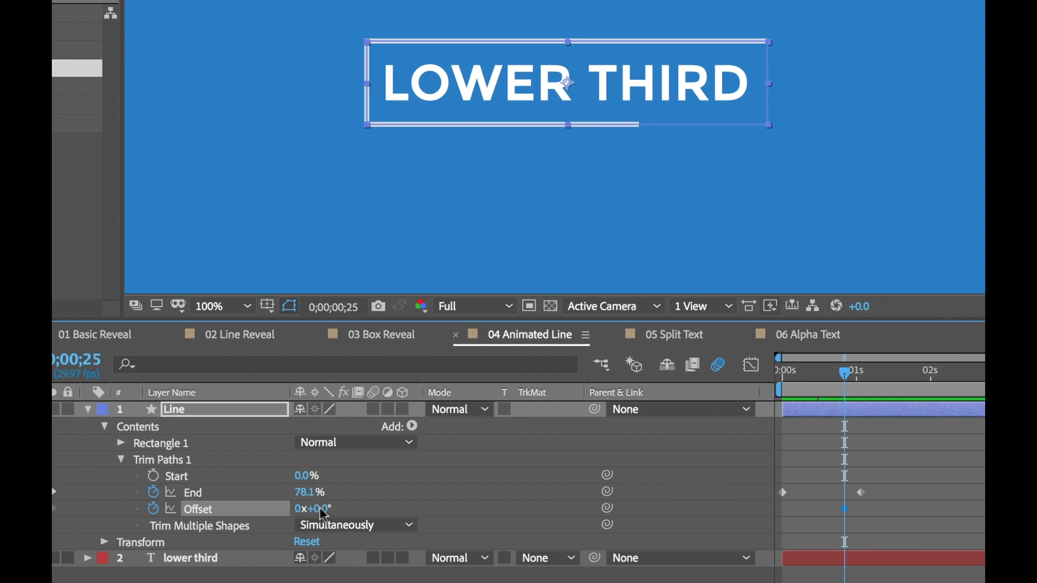
- Keyframe Offset at 153° near 0.8s and 0° at frame 0, then scrub to preview
click(393, 501)
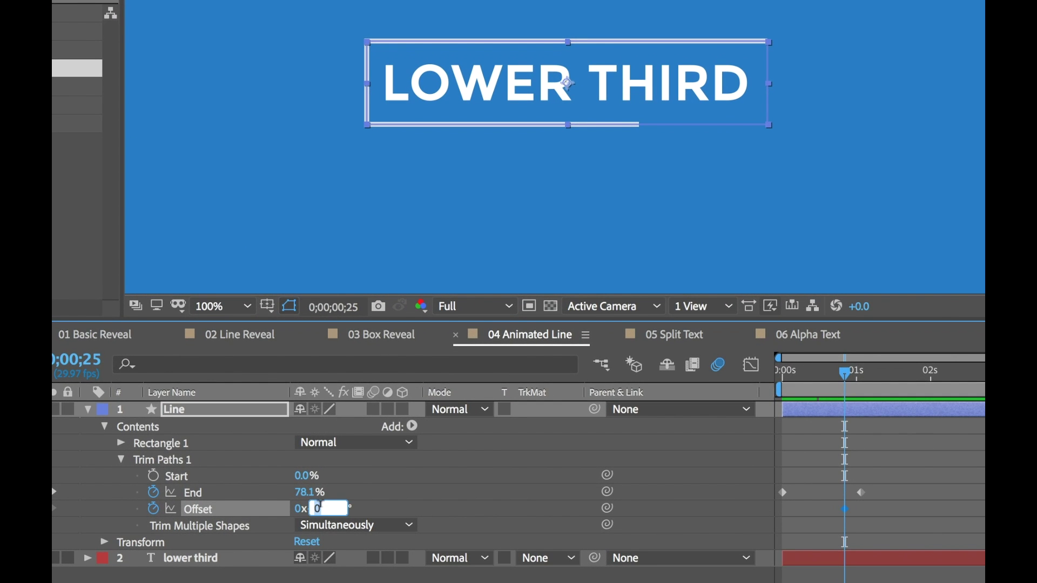
key(Return)
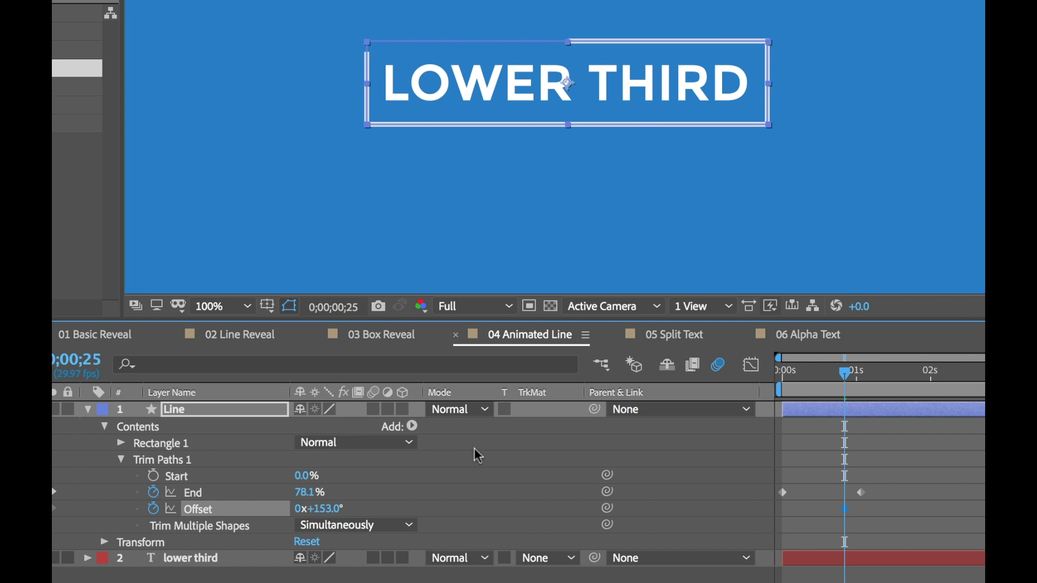
click(832, 374)
key(Home)
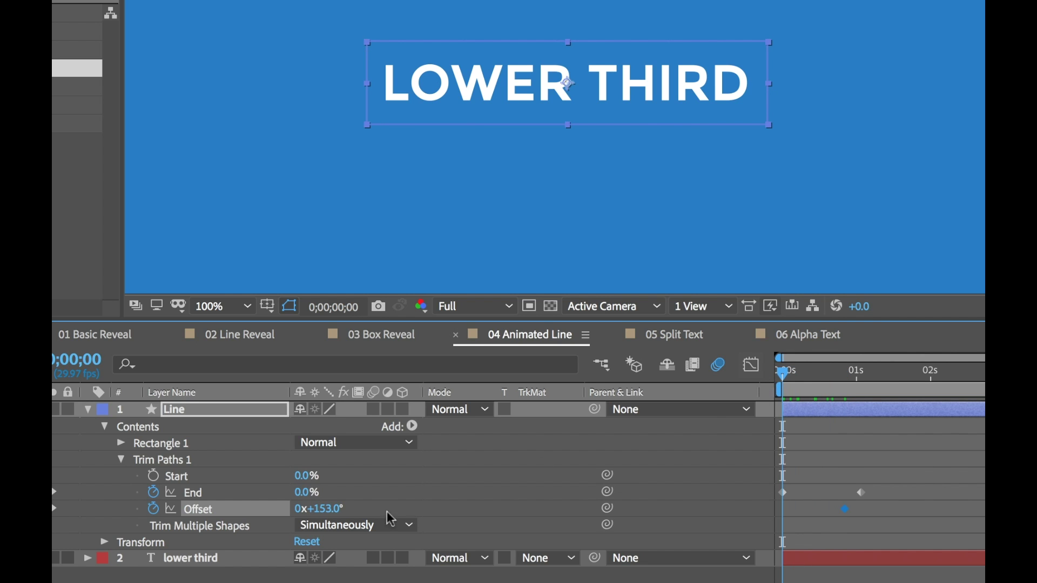
click(320, 508)
text(0)
key(Return)
click(845, 508)
click(798, 375)
drag(800, 382, 635, 440)
- Easy Ease the End and Offset keyframes and drag their influence for a fast start, slow finish
right_click(646, 406)
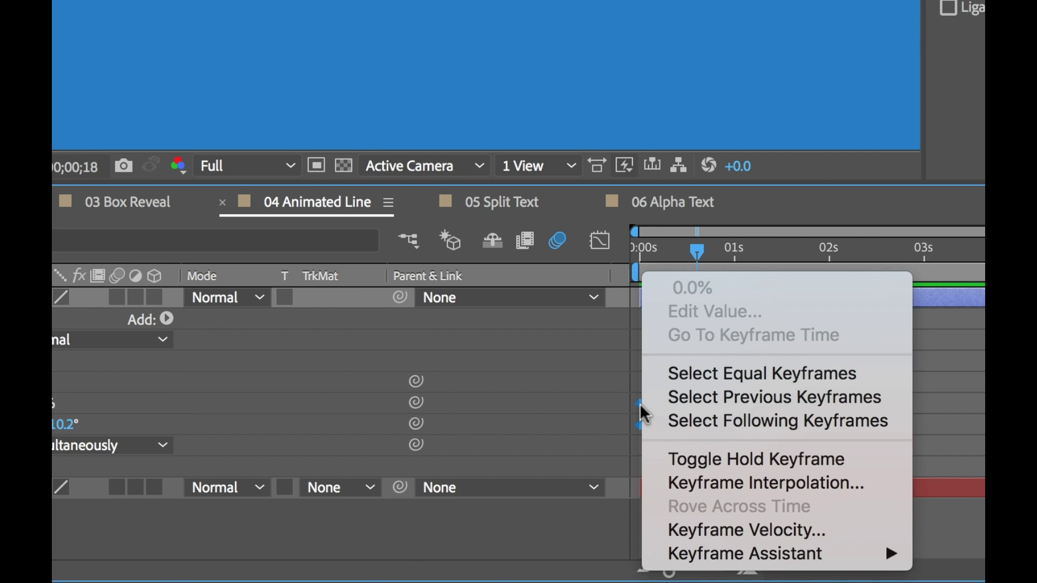
mouse_move(721, 550)
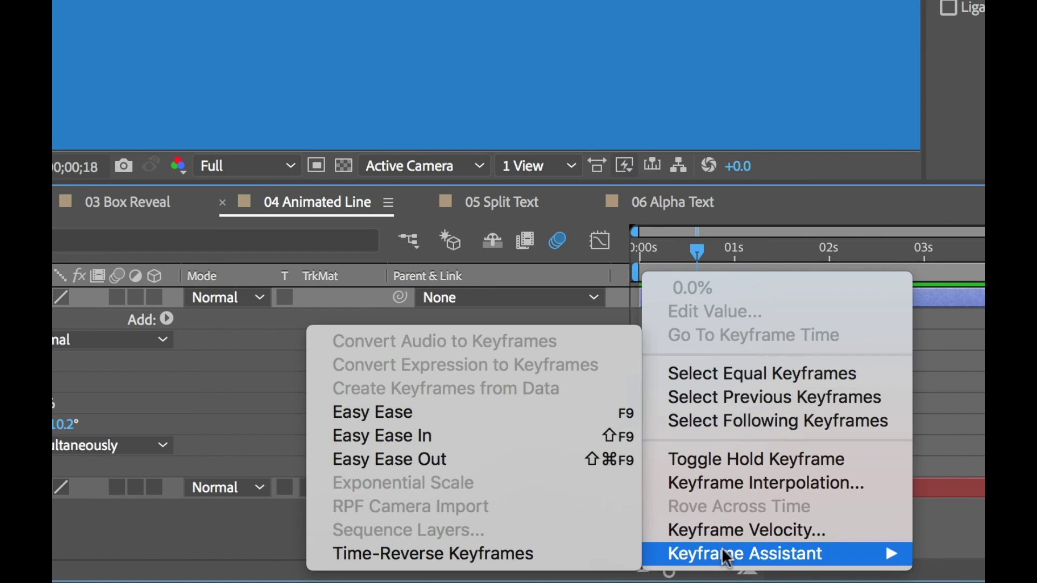
click(401, 417)
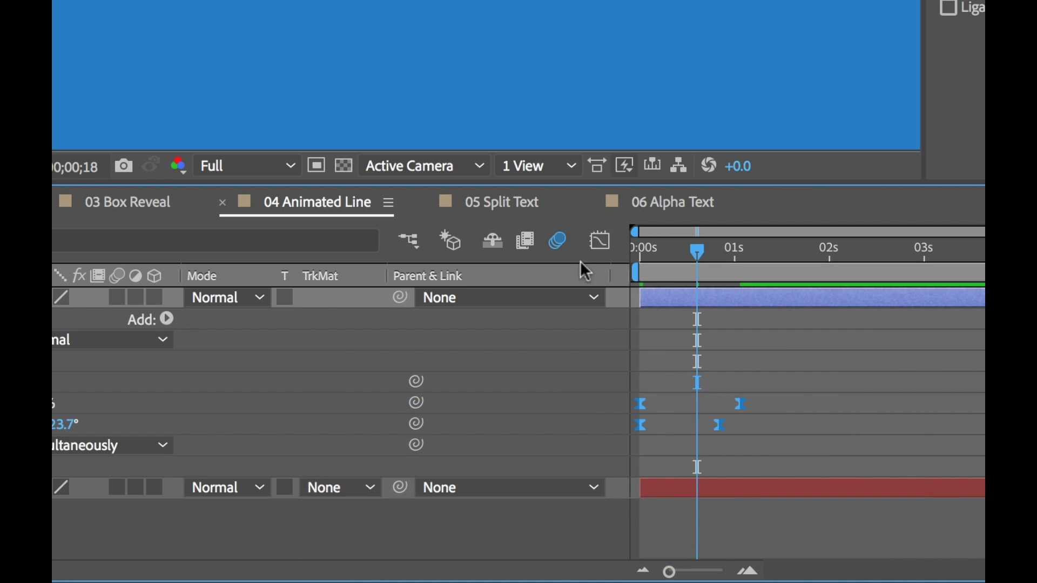
click(600, 240)
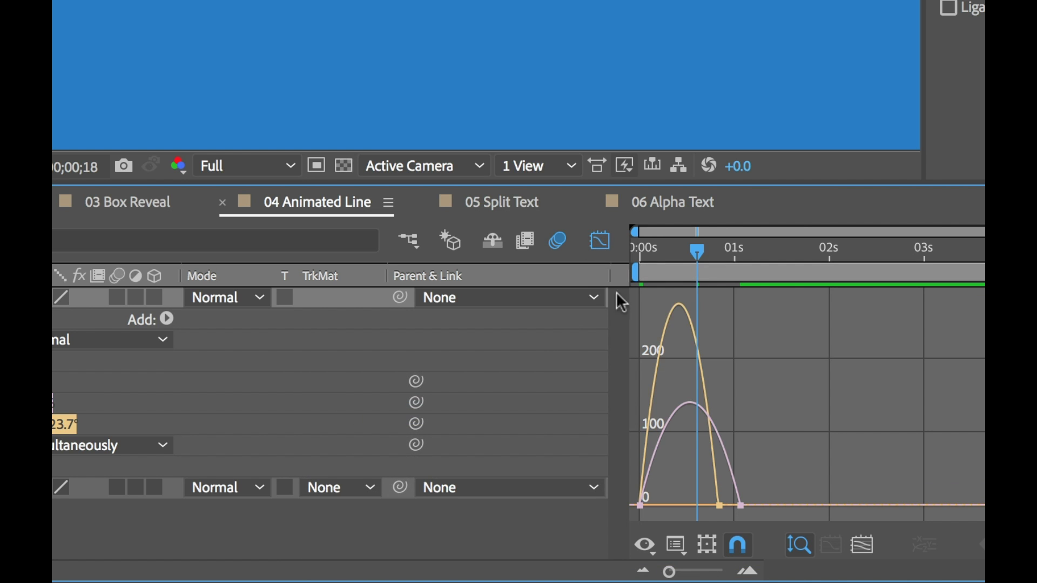
click(730, 506)
drag(725, 504, 665, 504)
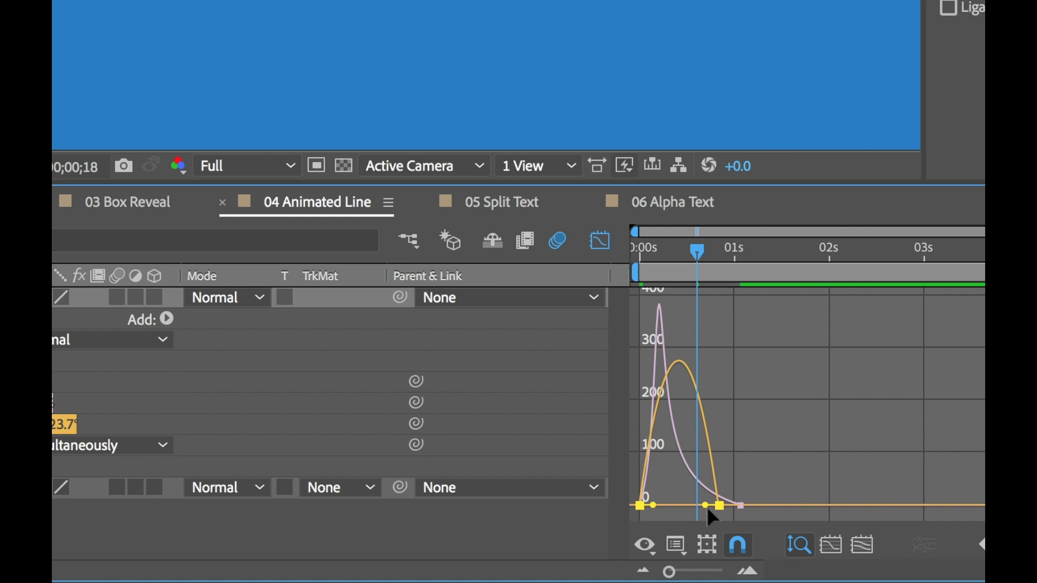
drag(703, 507, 648, 507)
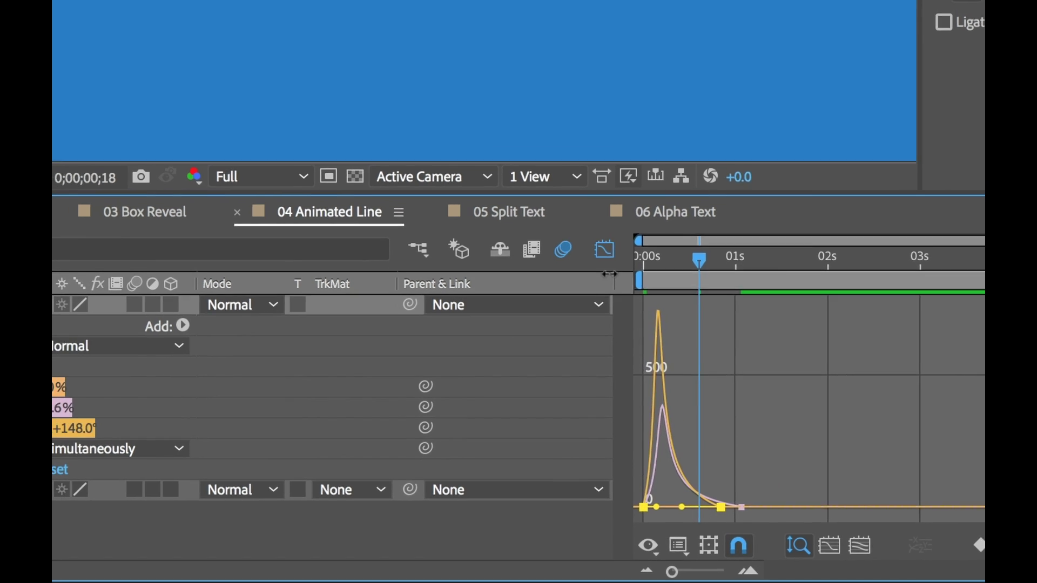
key(shift+F3)
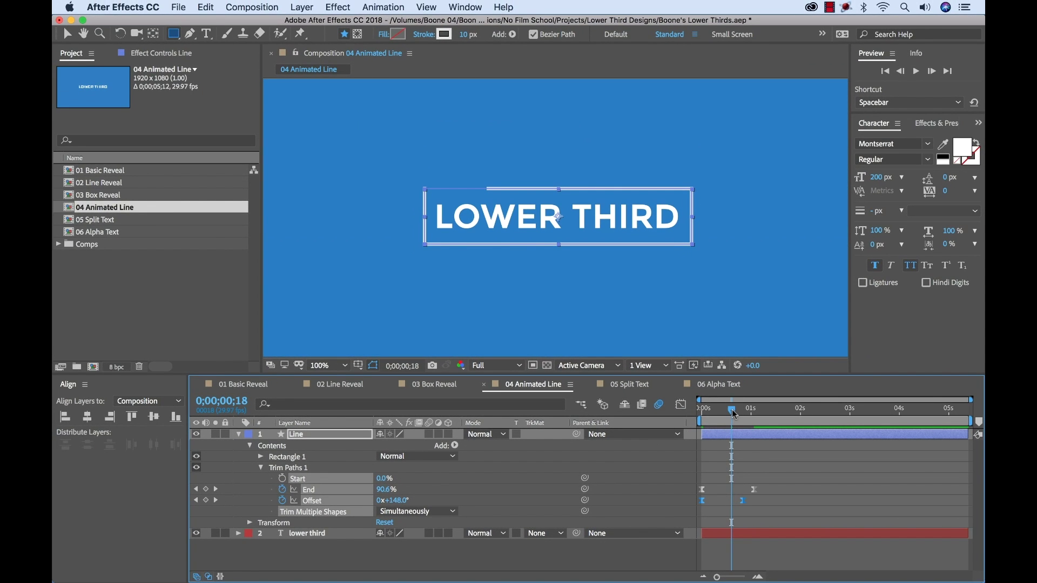
drag(733, 415, 702, 415)
click(583, 557)
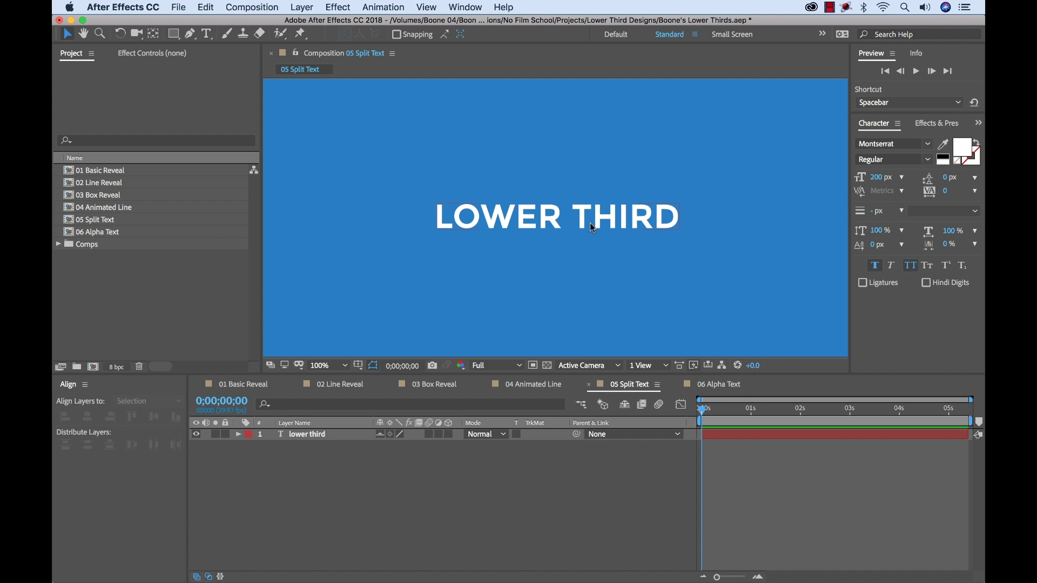
- Duplicate the lower third text layer and zoom the viewer to 50%
click(559, 231)
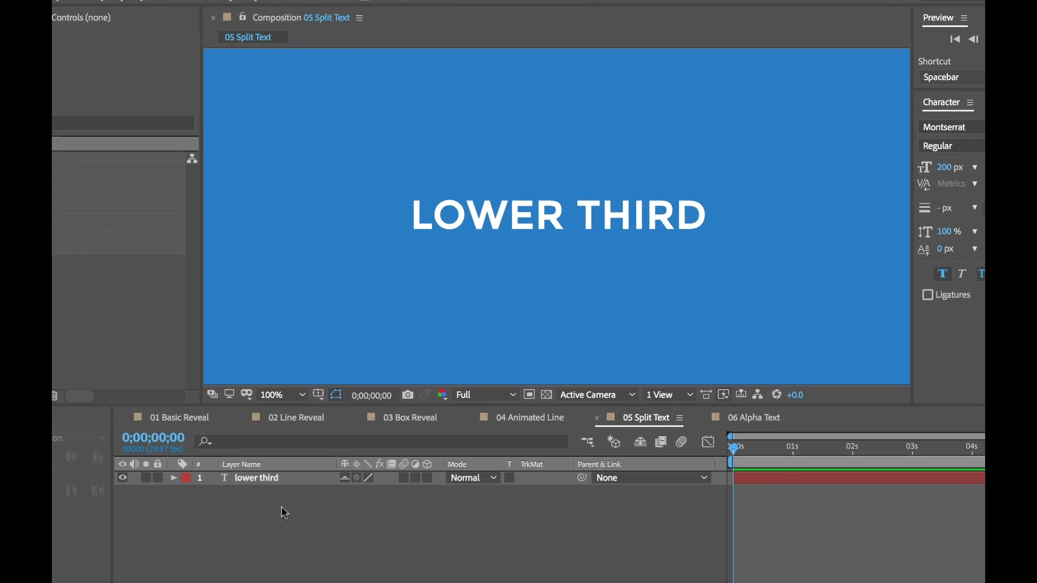
click(227, 509)
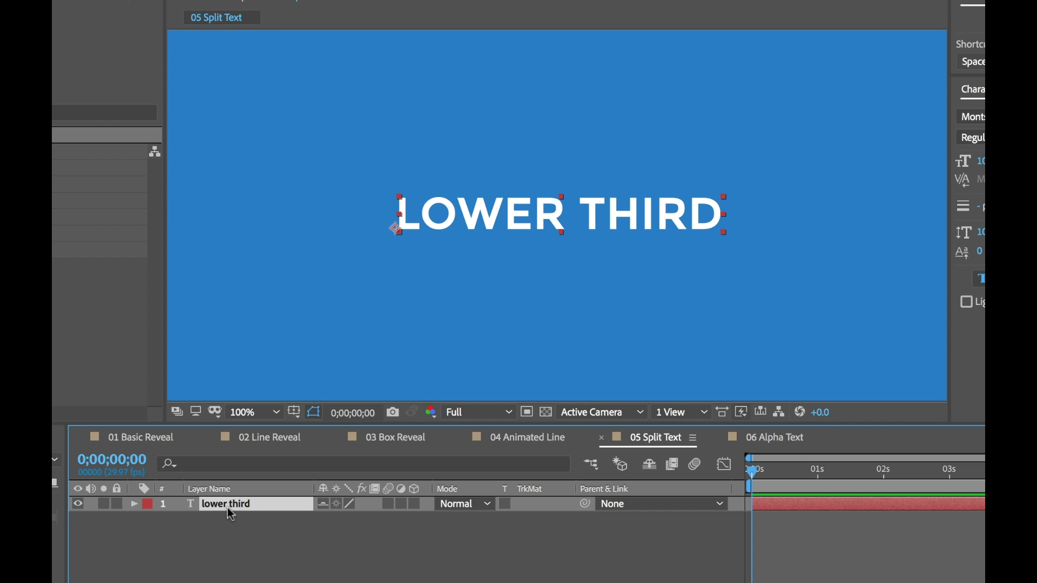
key(ctrl+d)
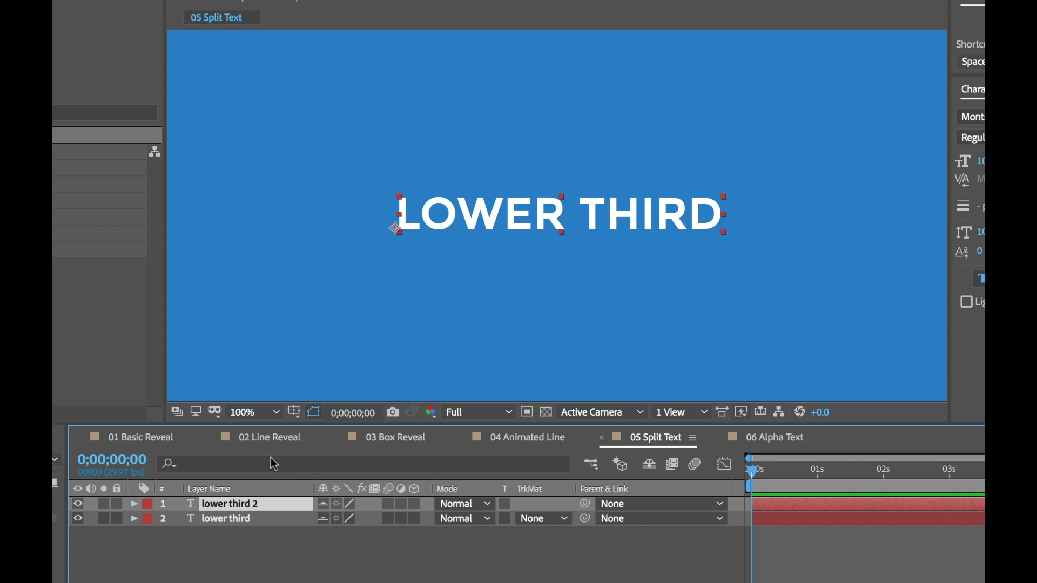
key(comma)
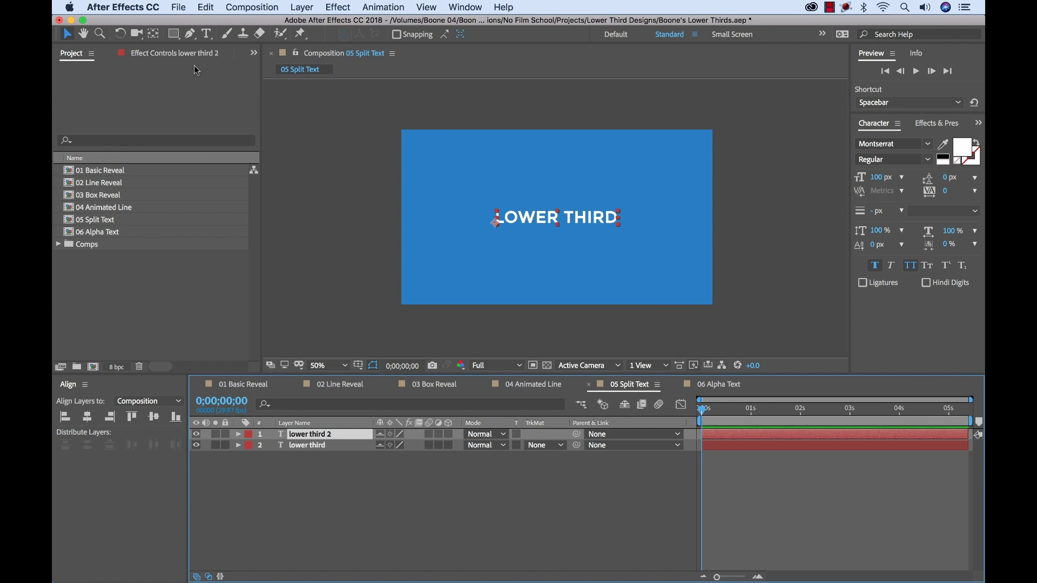
- Draw a black rectangle covering the left half of the frame
click(176, 36)
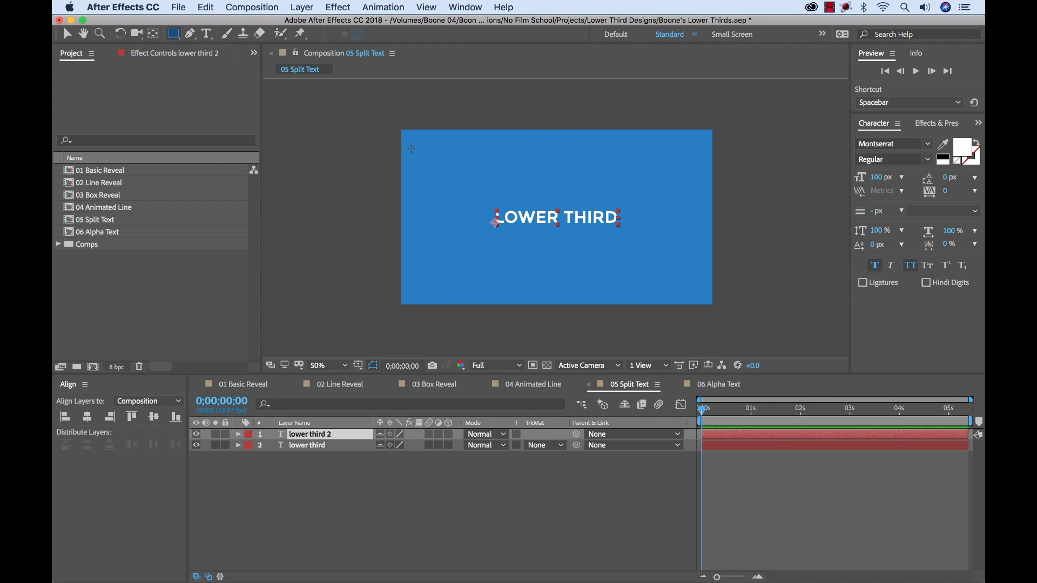
click(300, 478)
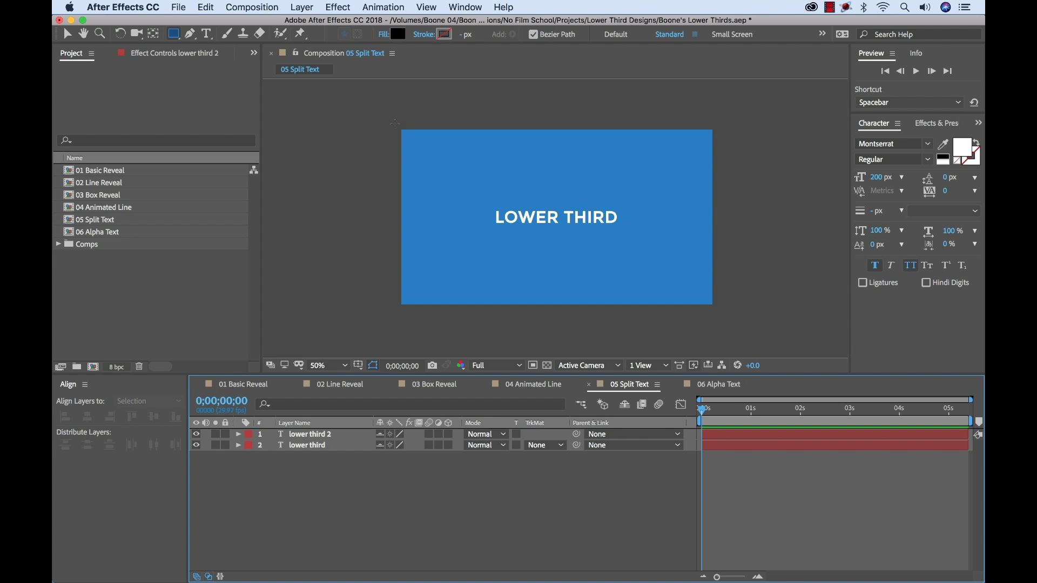
click(395, 123)
drag(404, 160, 561, 309)
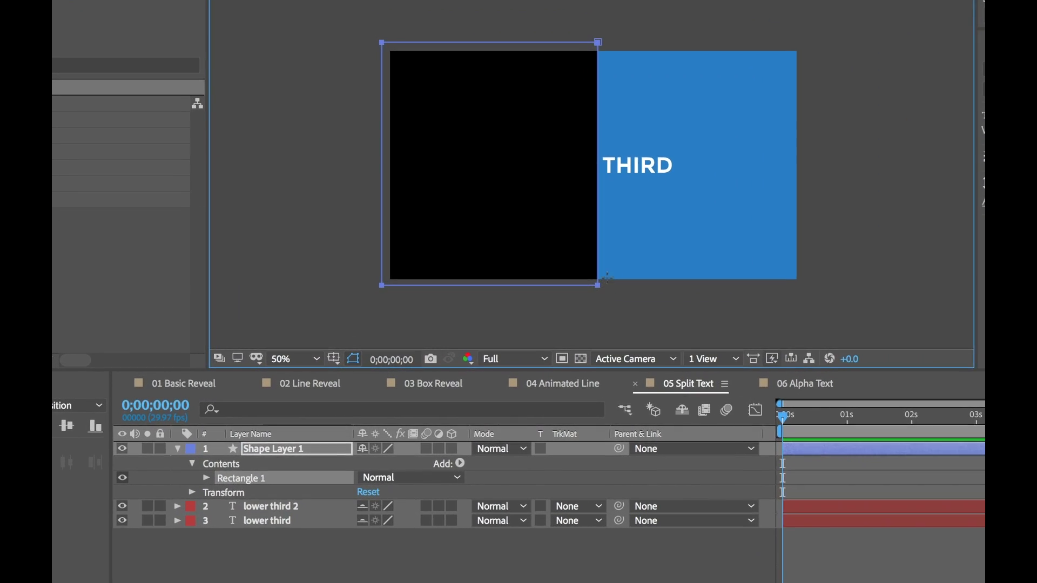
- Rename the black rectangle's shape layer to Matte
click(265, 449)
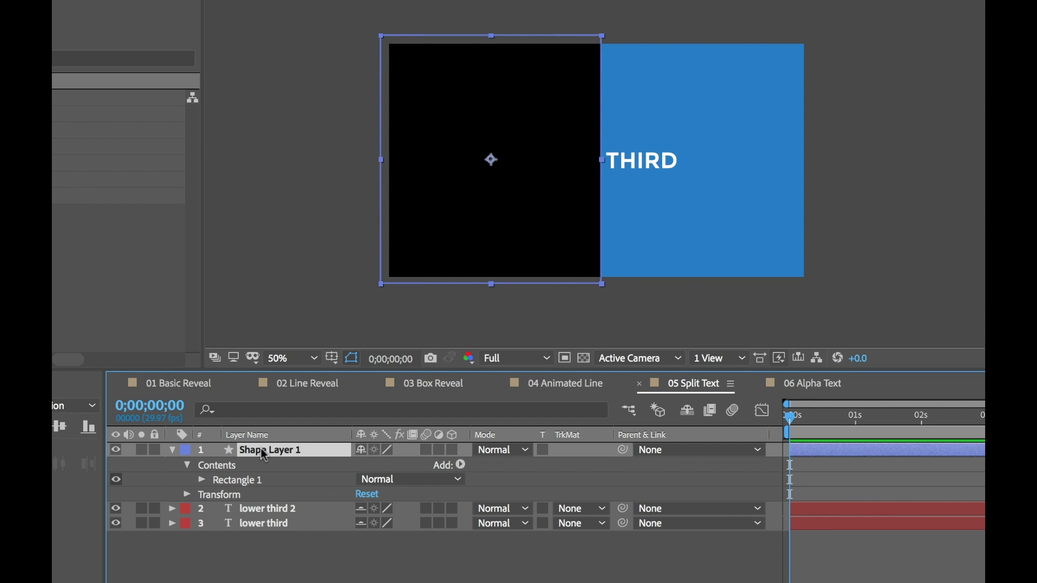
key(Return)
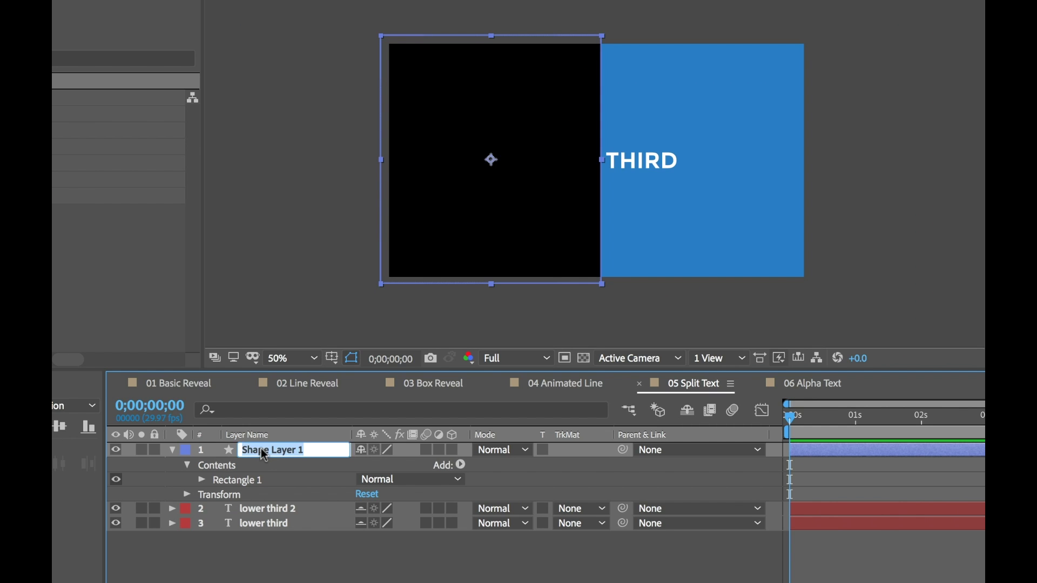
text(Matte)
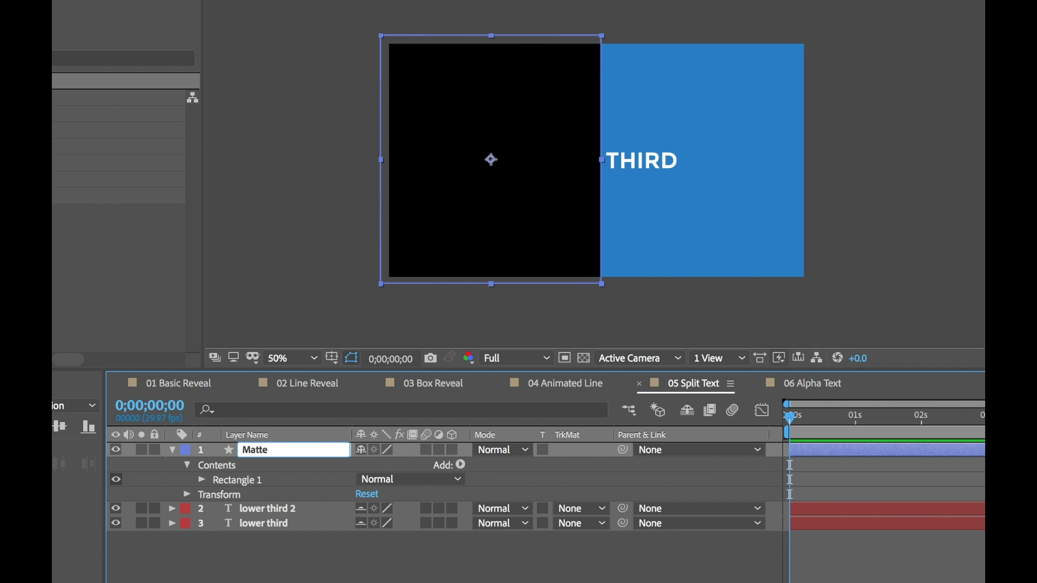
key(Return)
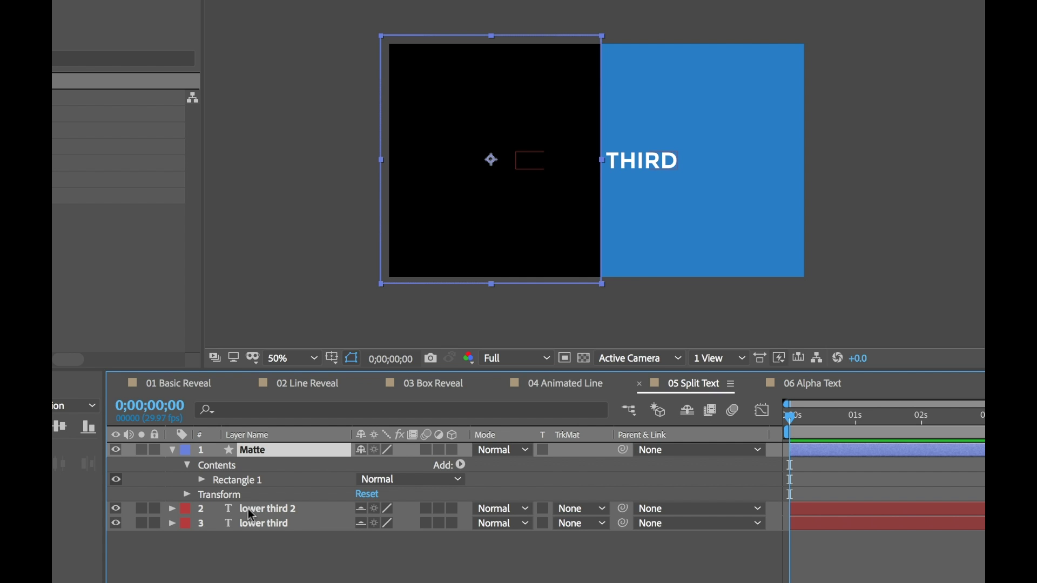
- Duplicate Matte and place Matte 2 between lower third 2 and lower third
key(ctrl+d)
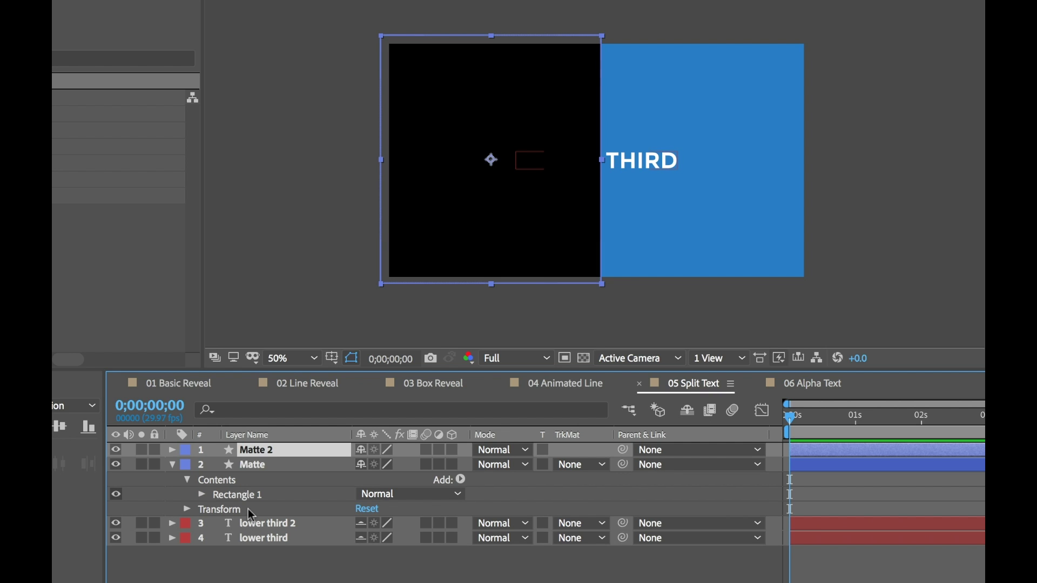
click(172, 463)
drag(251, 452, 255, 486)
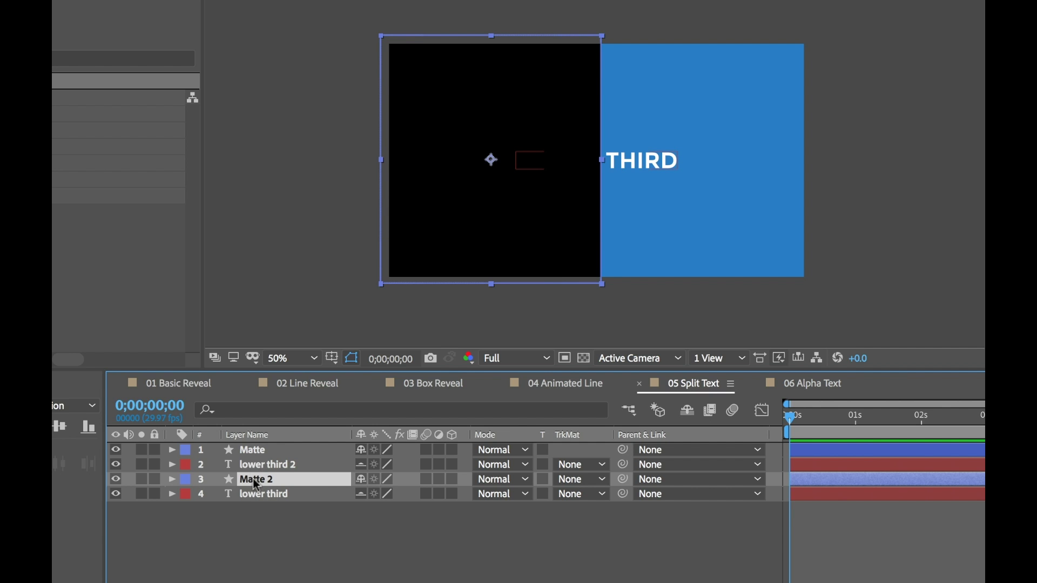
- Set the 'lower third 2' layer's track matte to Alpha Matte 'Matte'
click(274, 526)
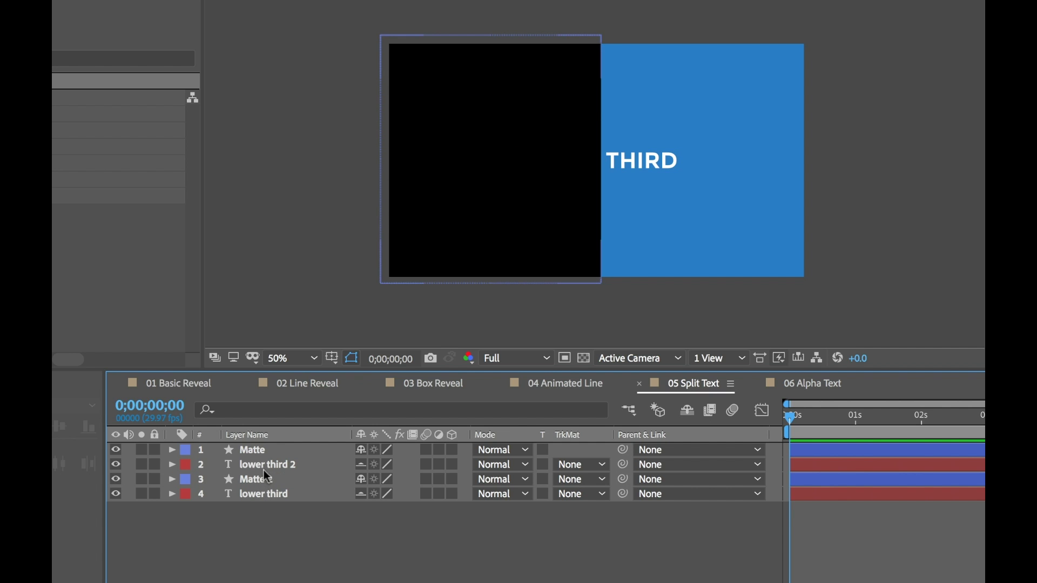
click(267, 467)
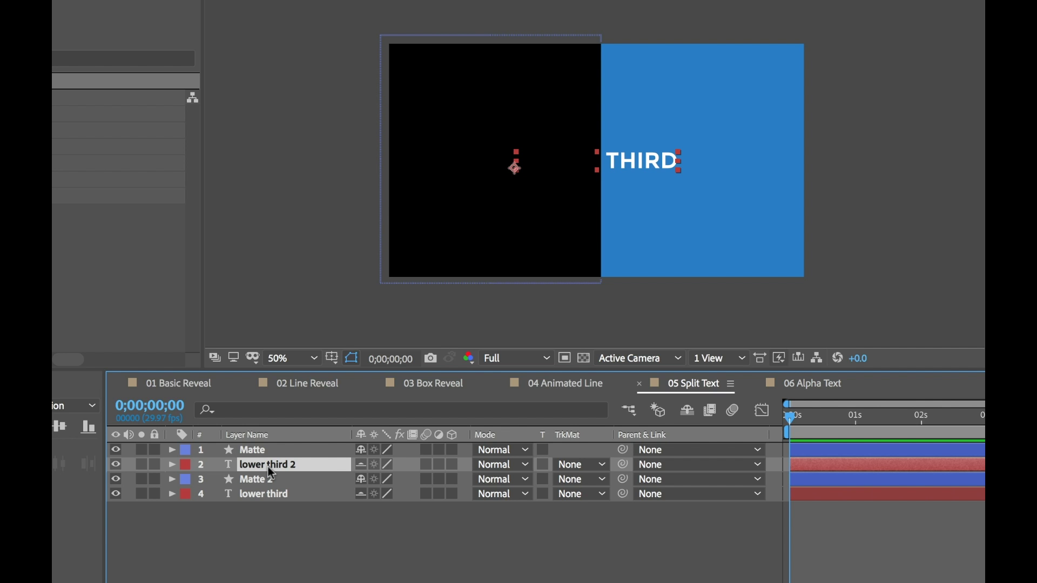
click(586, 465)
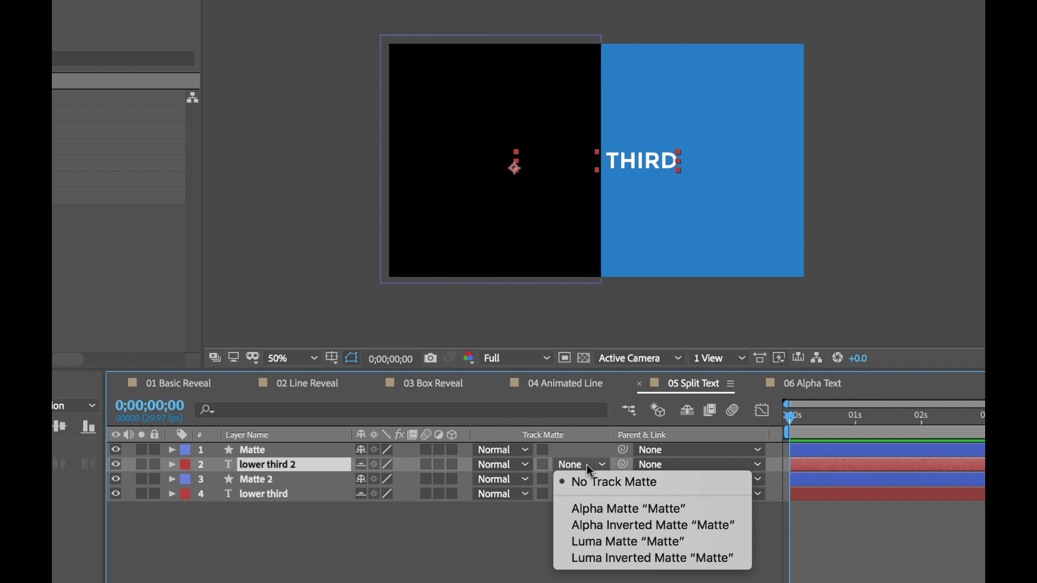
click(594, 508)
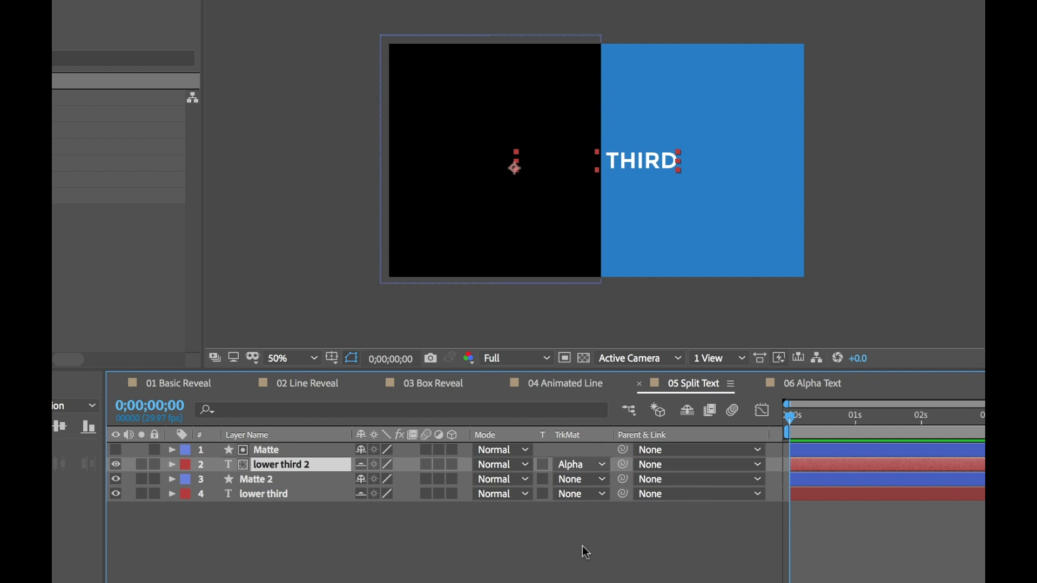
- Set the 'lower third' layer's track matte to Alpha Inverted Matte 'Matte 2'
click(288, 495)
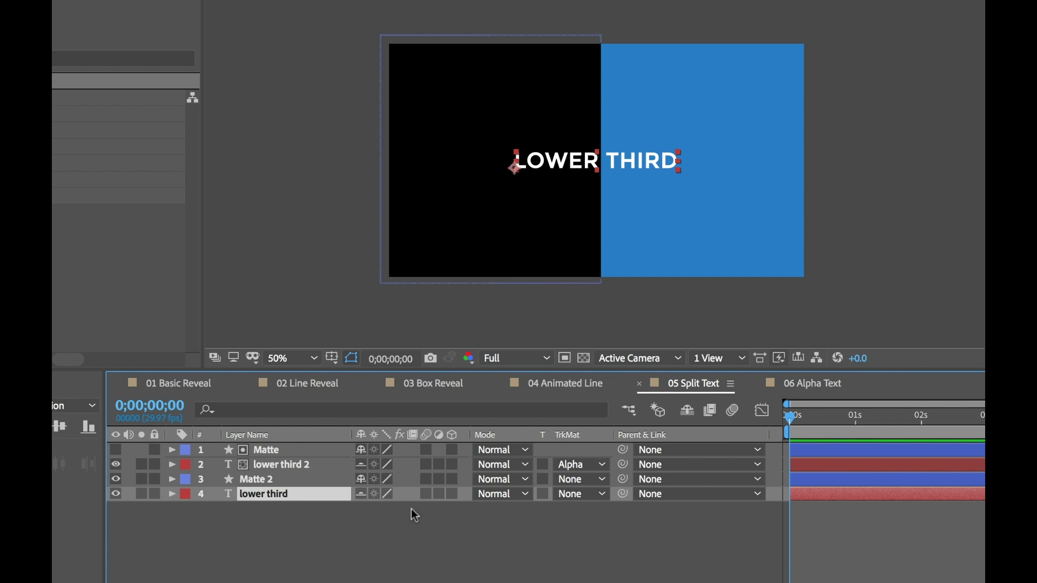
click(582, 495)
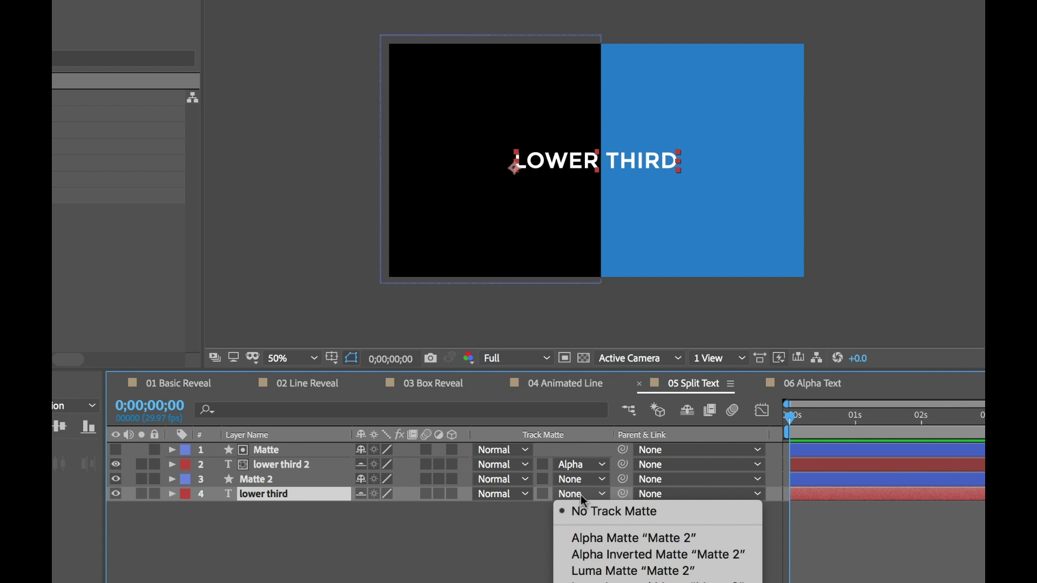
click(615, 556)
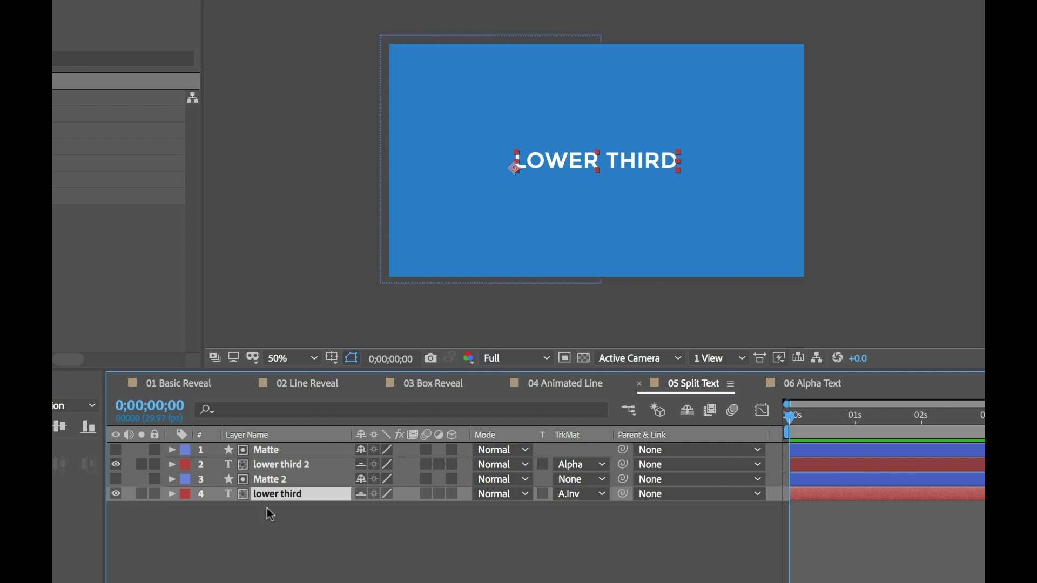
click(299, 540)
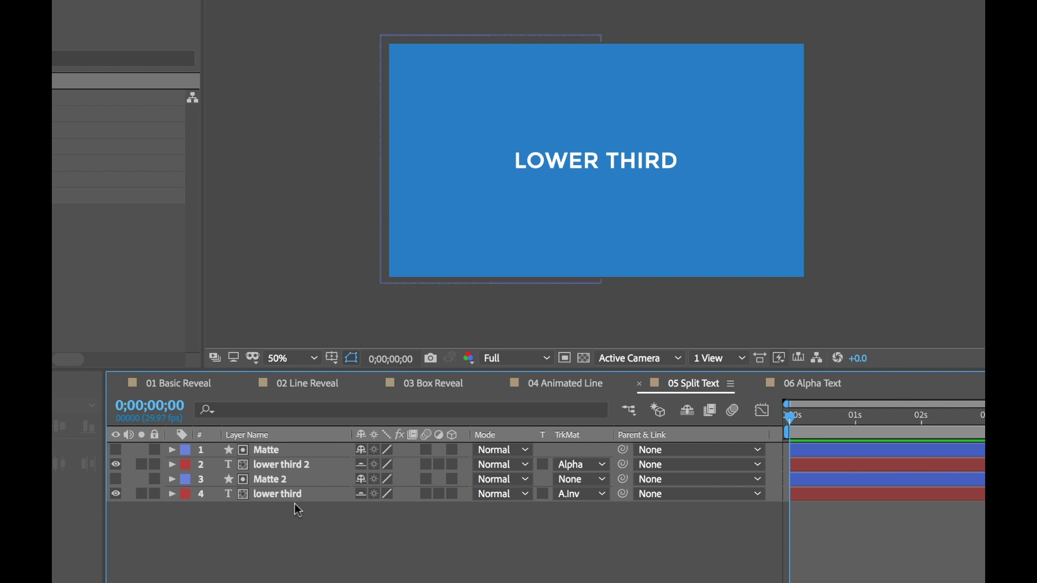
click(295, 464)
- Add Position keyframes at about one second on both LOWER THIRD text layers
ctrl+click(298, 498)
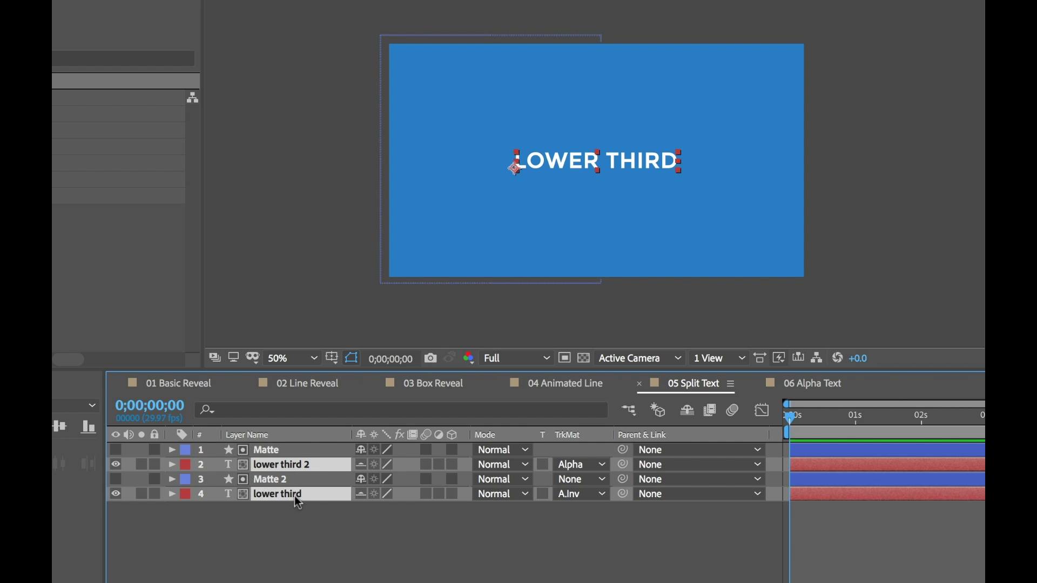
key(p)
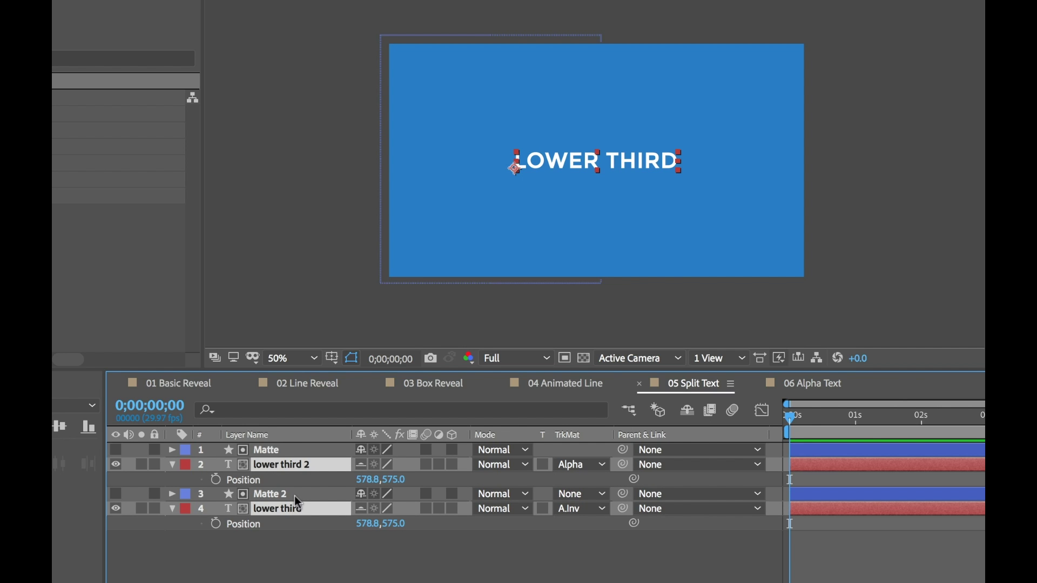
drag(809, 427, 854, 419)
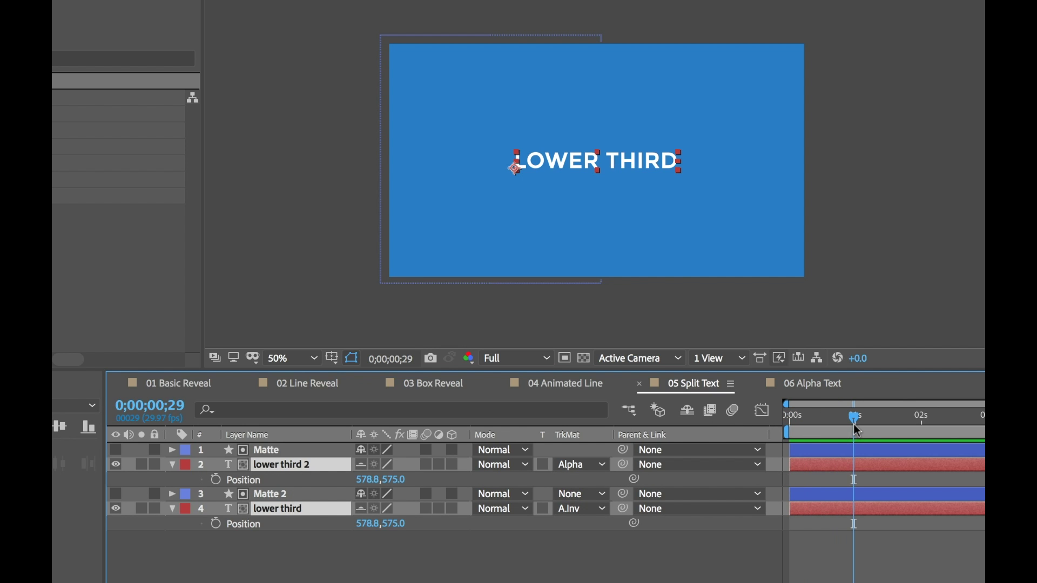
click(216, 480)
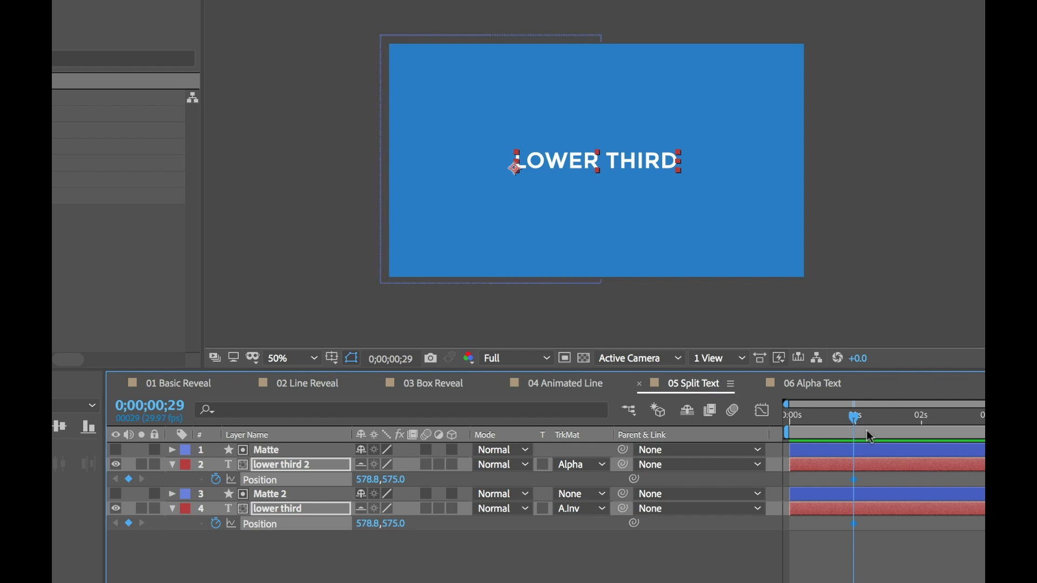
- At frame 0, move 'lower third 2' right (X 1006.8) and 'lower third' left (X 182.8)
drag(855, 419, 789, 423)
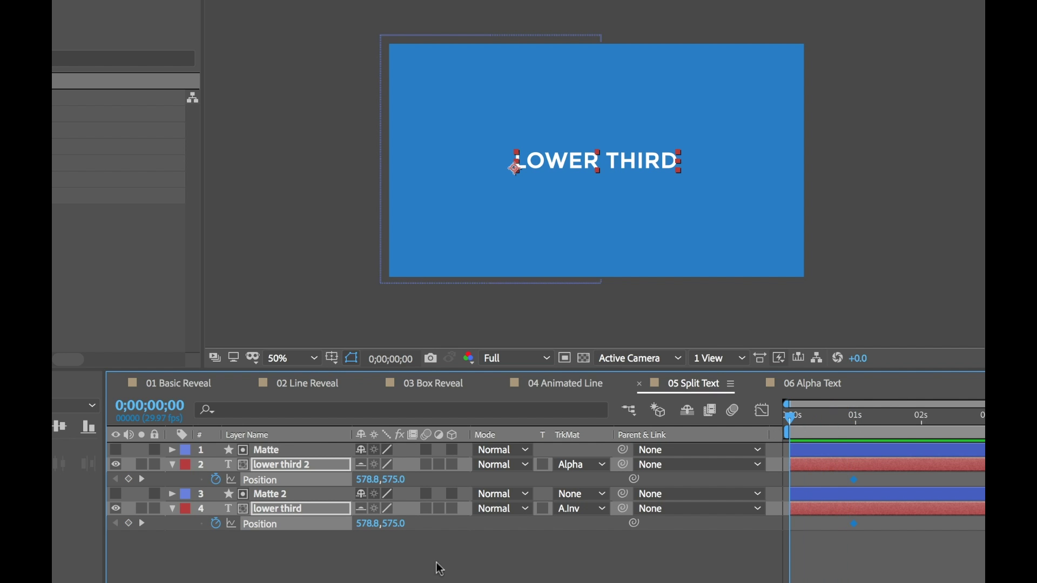
click(378, 573)
drag(368, 480, 750, 494)
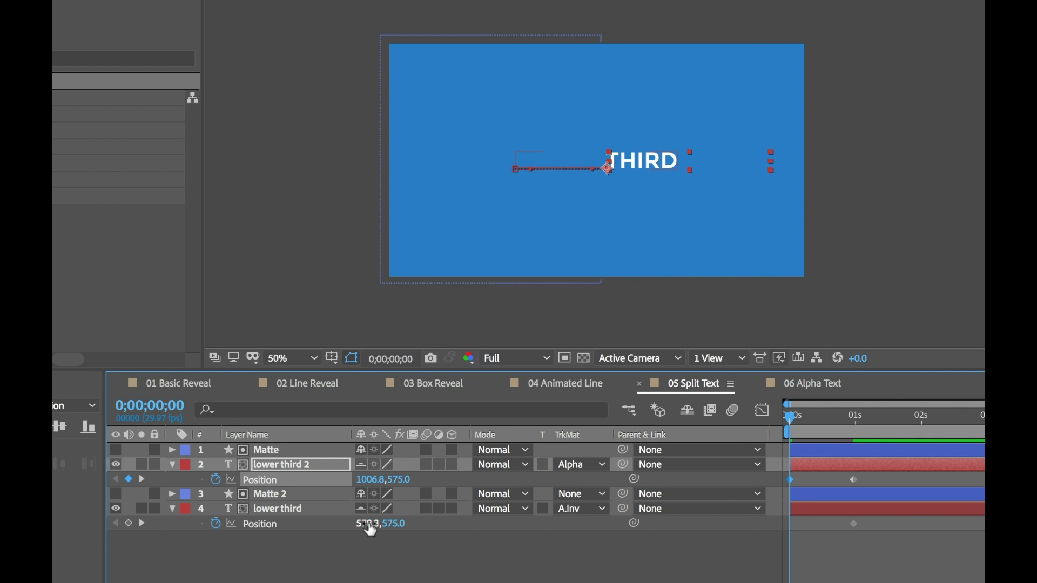
drag(365, 524, 264, 522)
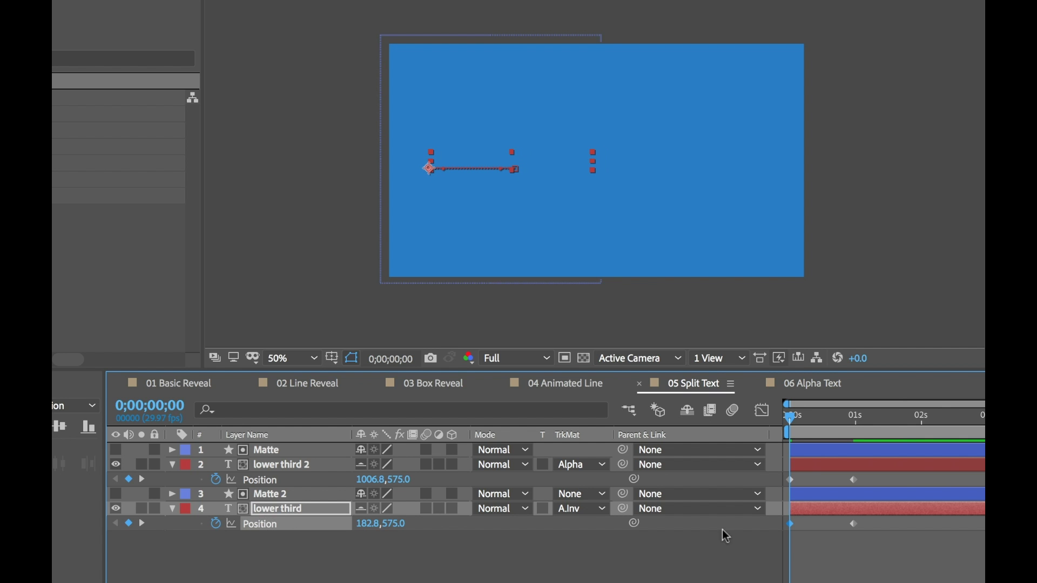
- Apply Easy Ease to the Position keyframes of both text layers
click(904, 478)
ctrl+click(813, 505)
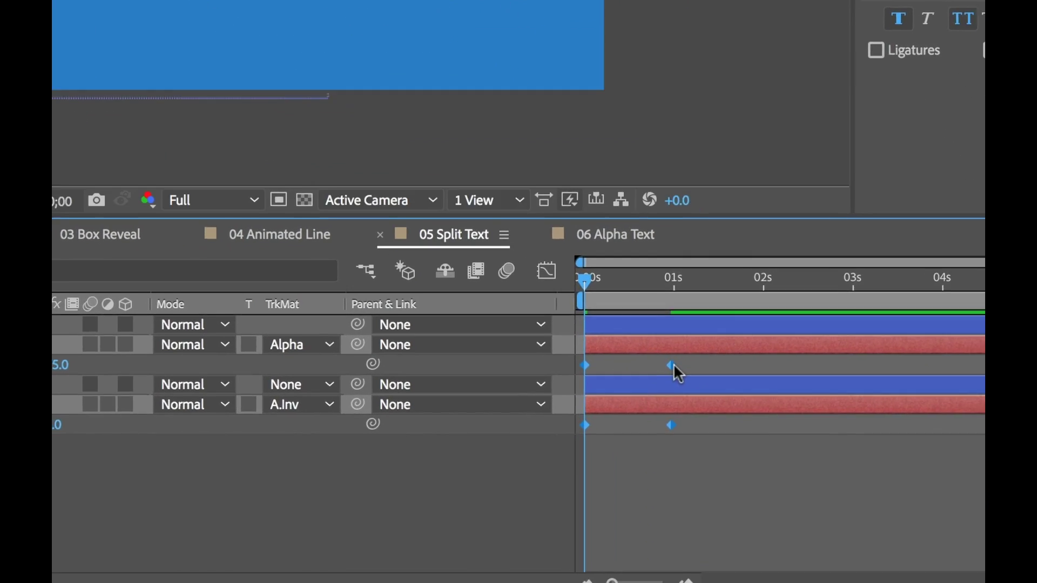
right_click(836, 468)
mouse_move(724, 556)
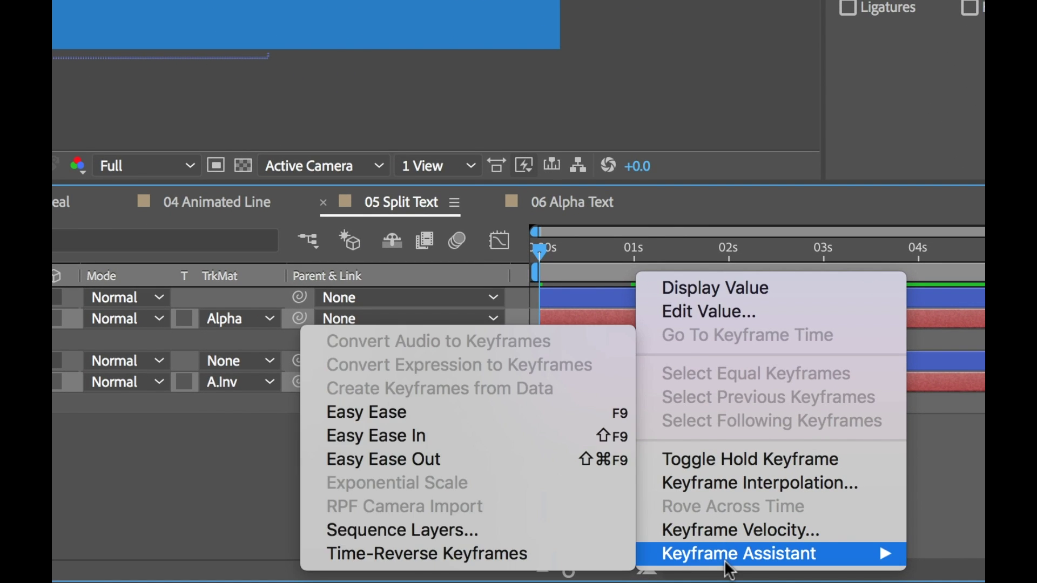
click(388, 413)
- In the Graph Editor, lengthen the ease-in influence on both Position curves
click(497, 244)
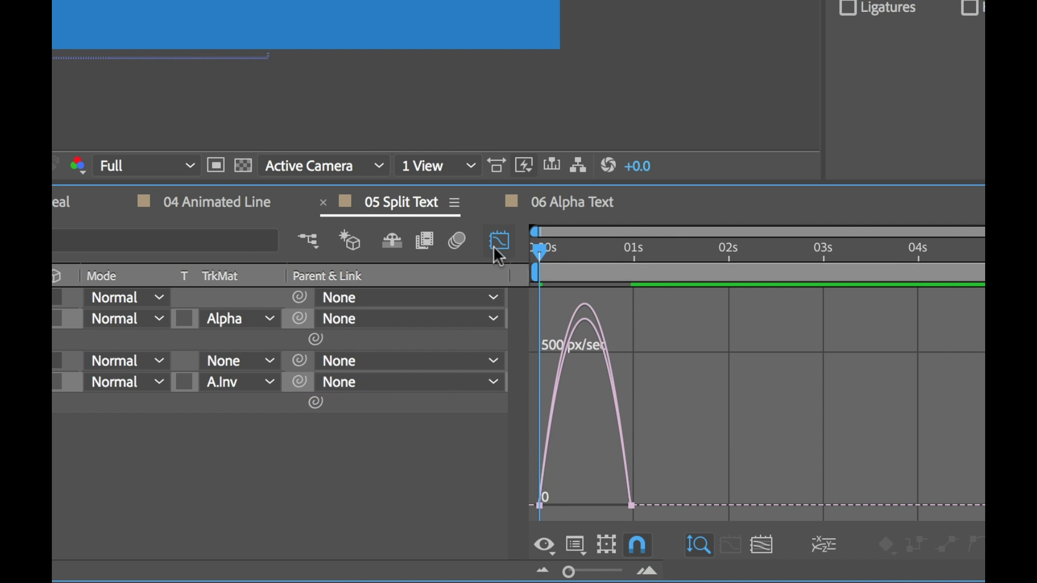
click(627, 462)
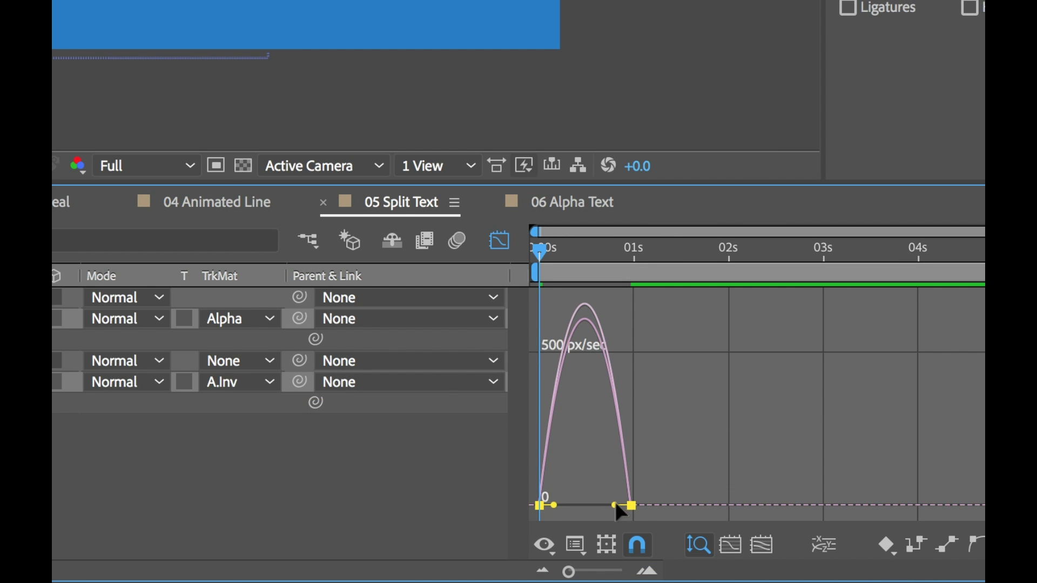
drag(615, 505, 585, 505)
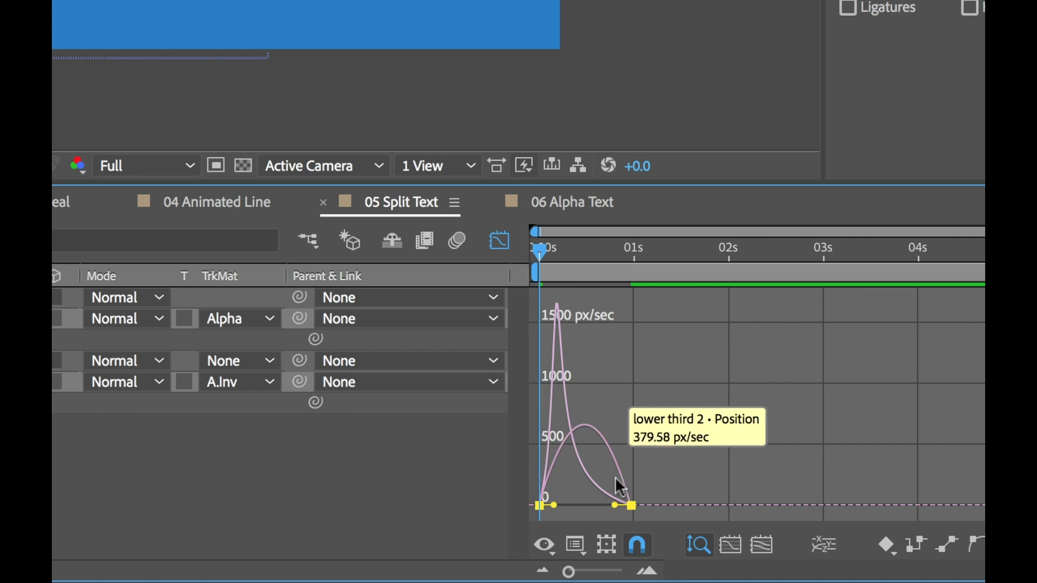
drag(614, 504, 550, 516)
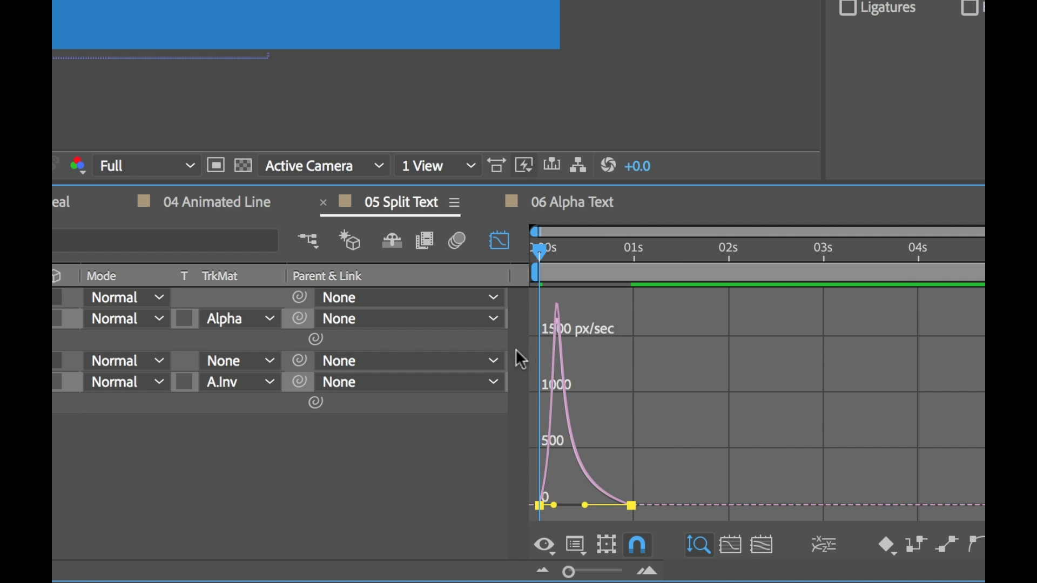
click(497, 249)
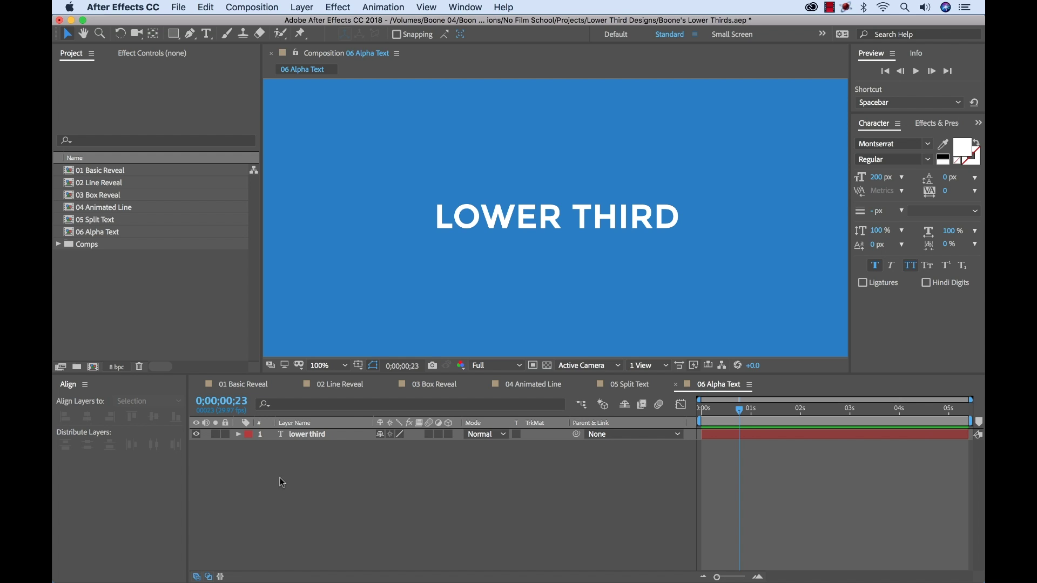
- Draw a black rectangle over LOWER THIRD and centre it in the composition
click(173, 34)
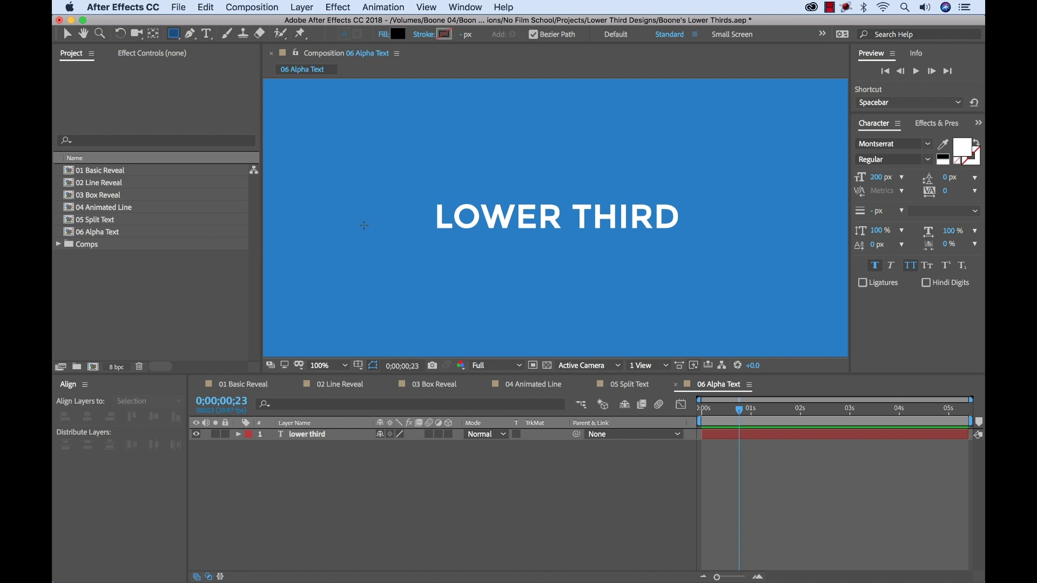
drag(425, 191, 700, 239)
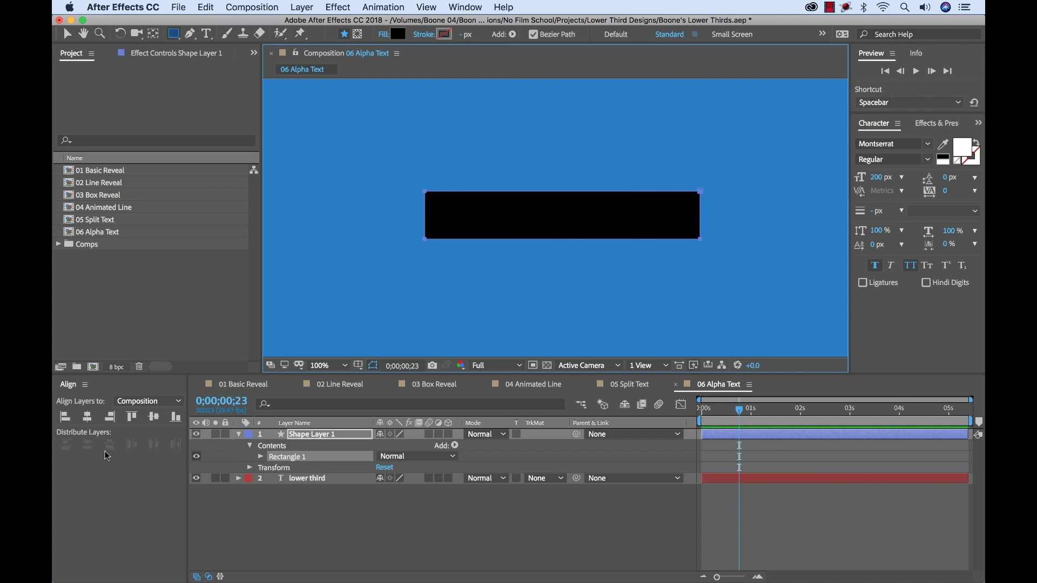
click(155, 418)
click(87, 416)
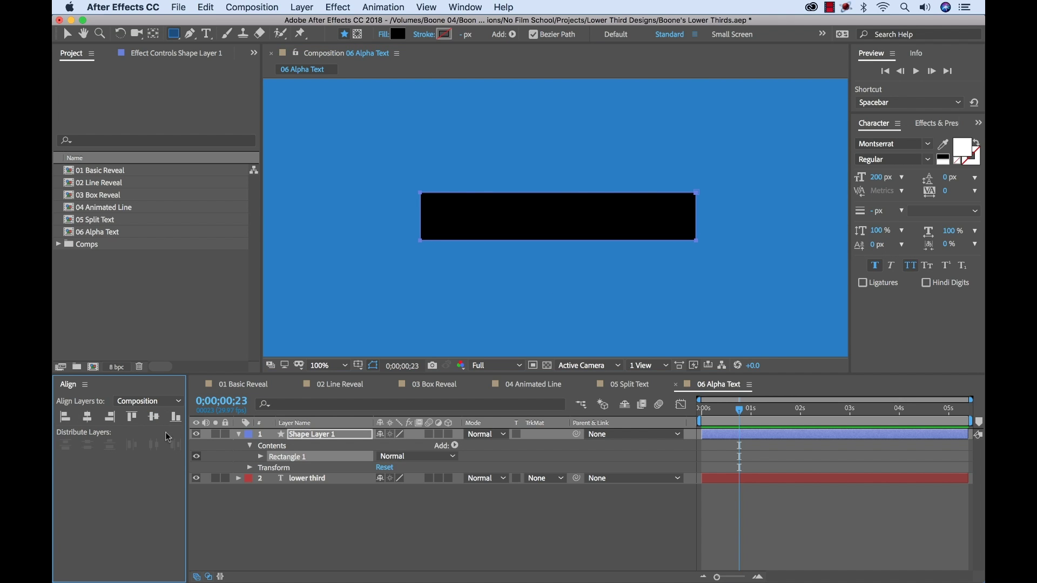
- Move the box layer below the text layer and rename it 'Background'
drag(310, 440, 316, 492)
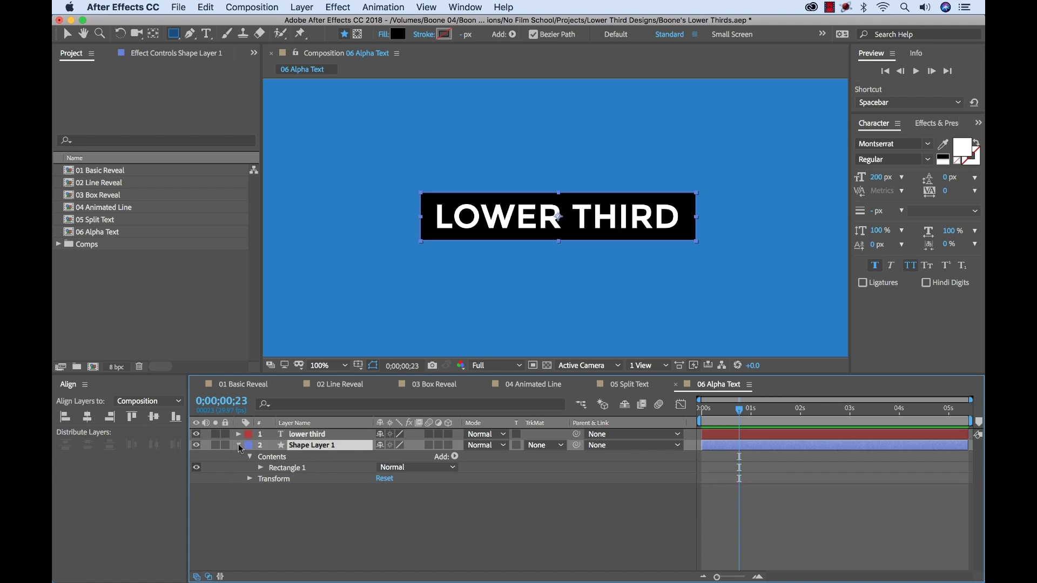
click(239, 445)
key(Return)
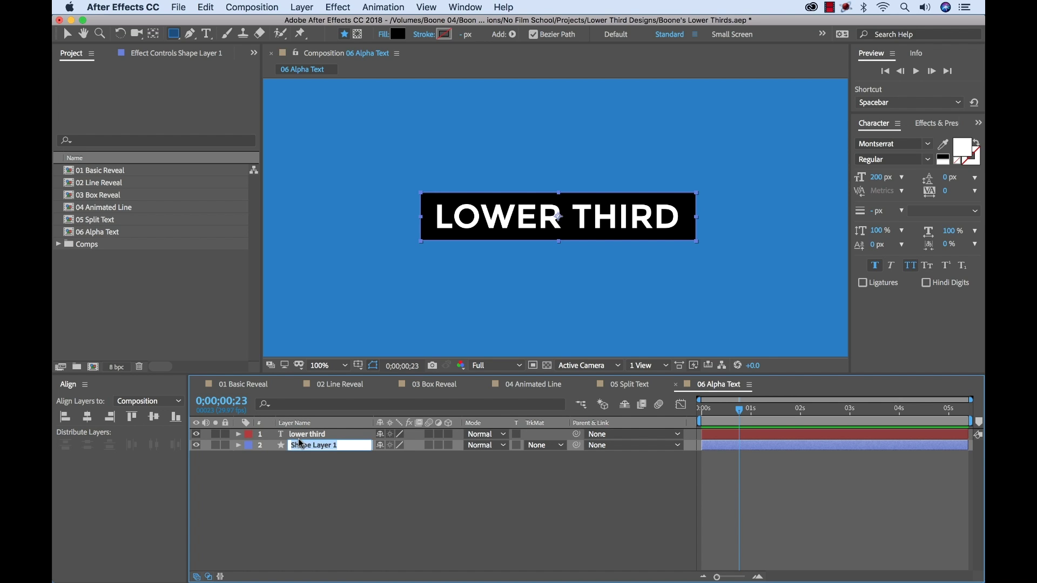
text(Background)
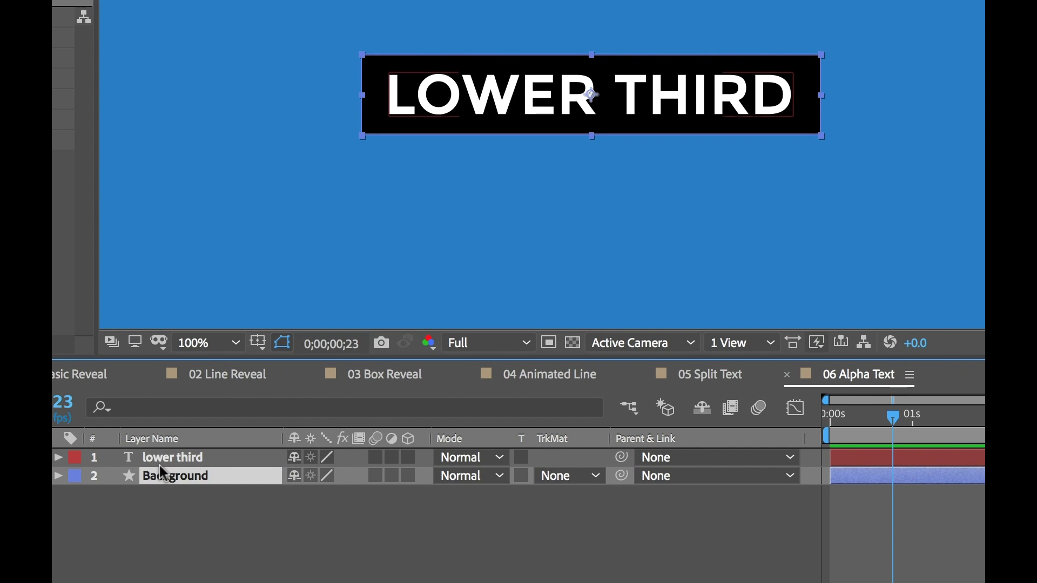
- Set Background's track matte to Alpha Inverted 'lower third' and preview at frame 29
click(581, 476)
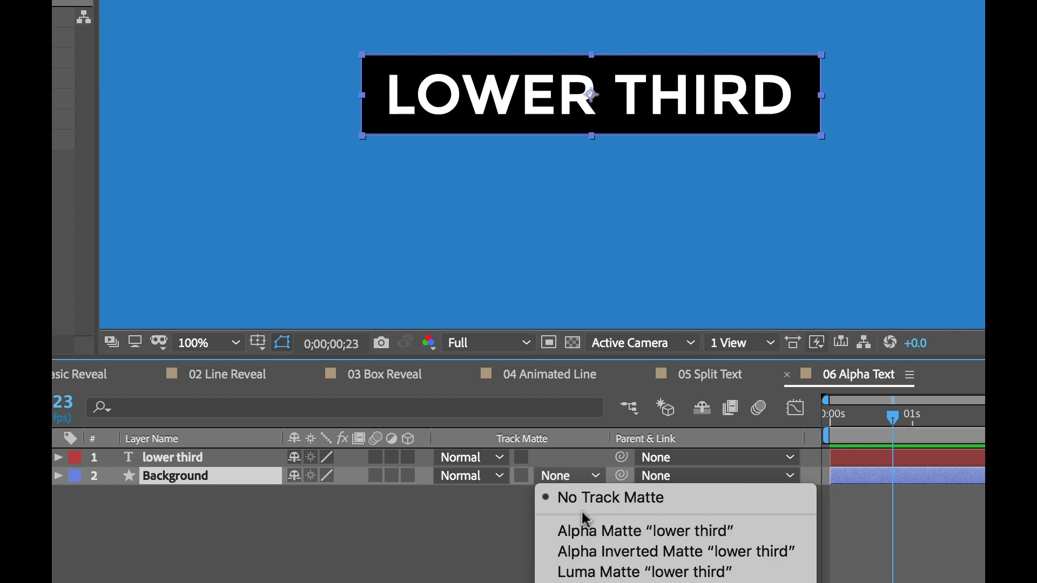
click(608, 551)
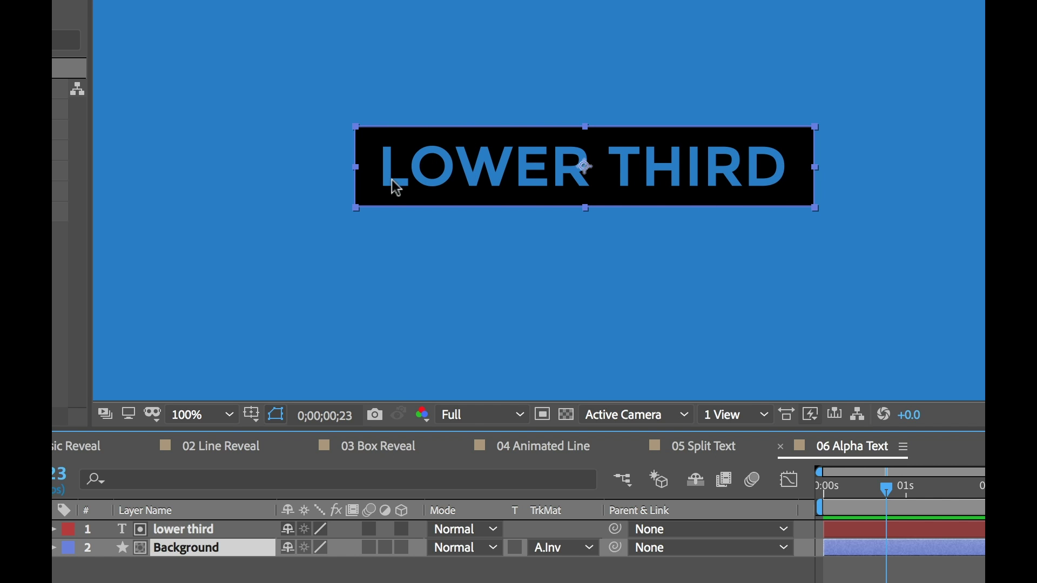
key(ctrl+shift+a)
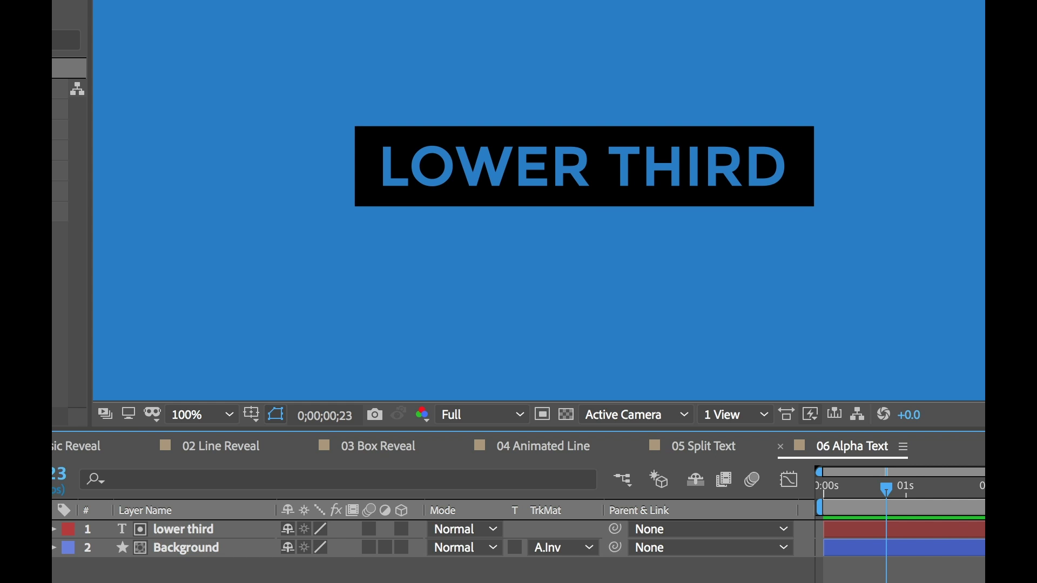
drag(886, 489, 904, 489)
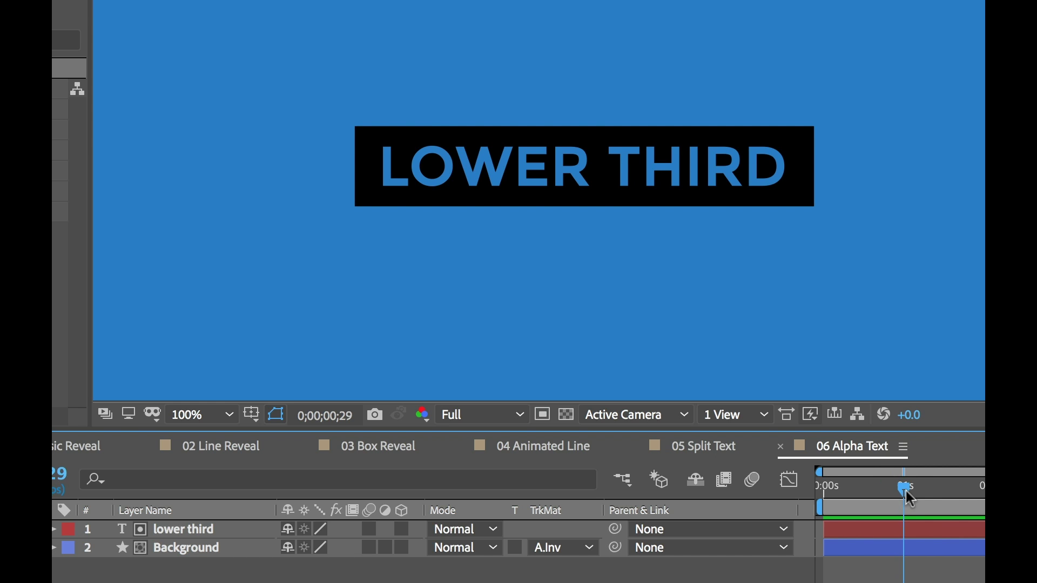